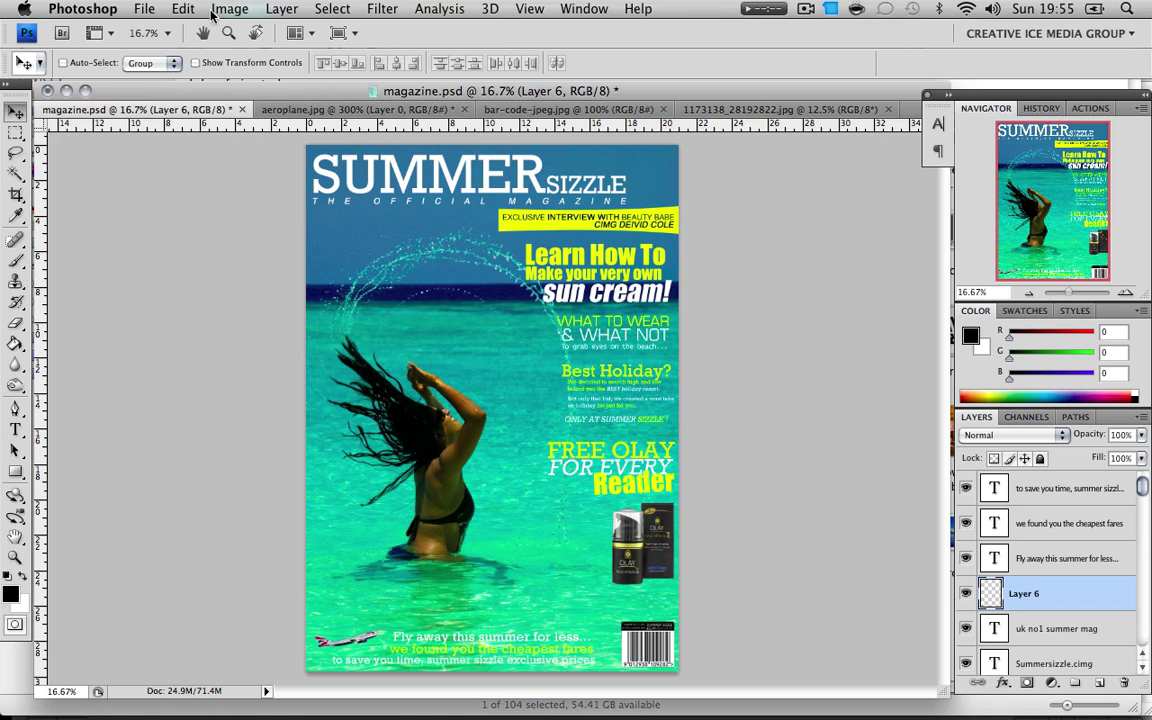
Start a new document using the International Paper preset at A4 size
click(145, 9)
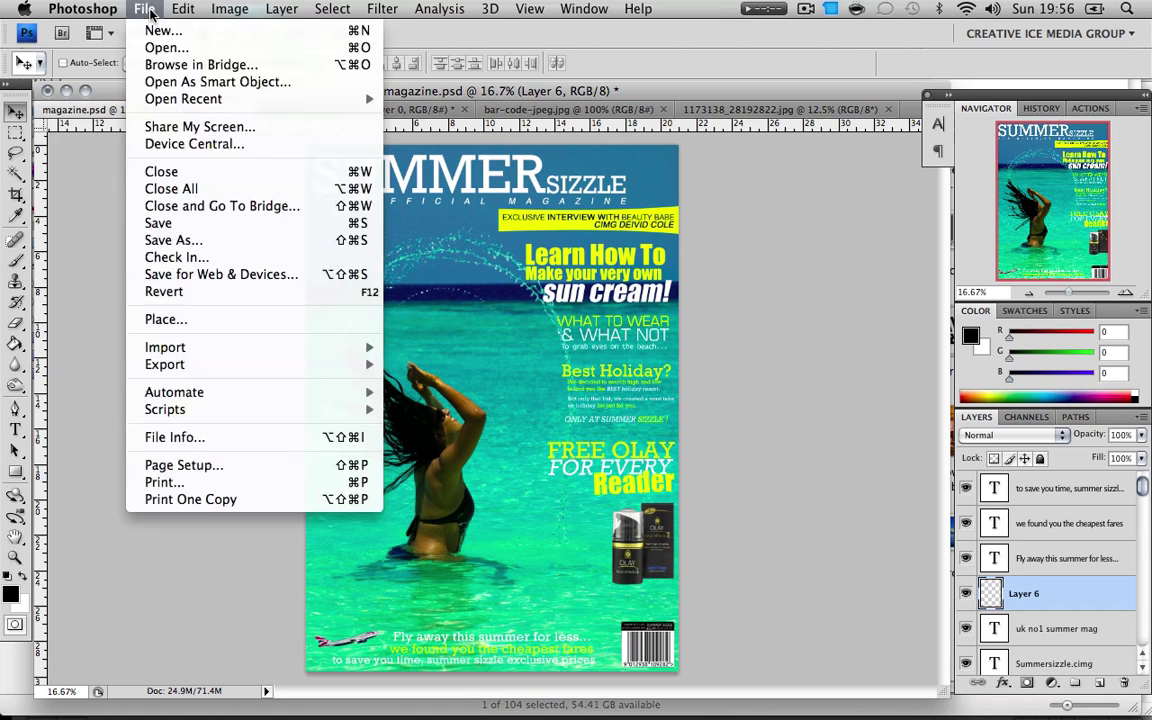
click(155, 31)
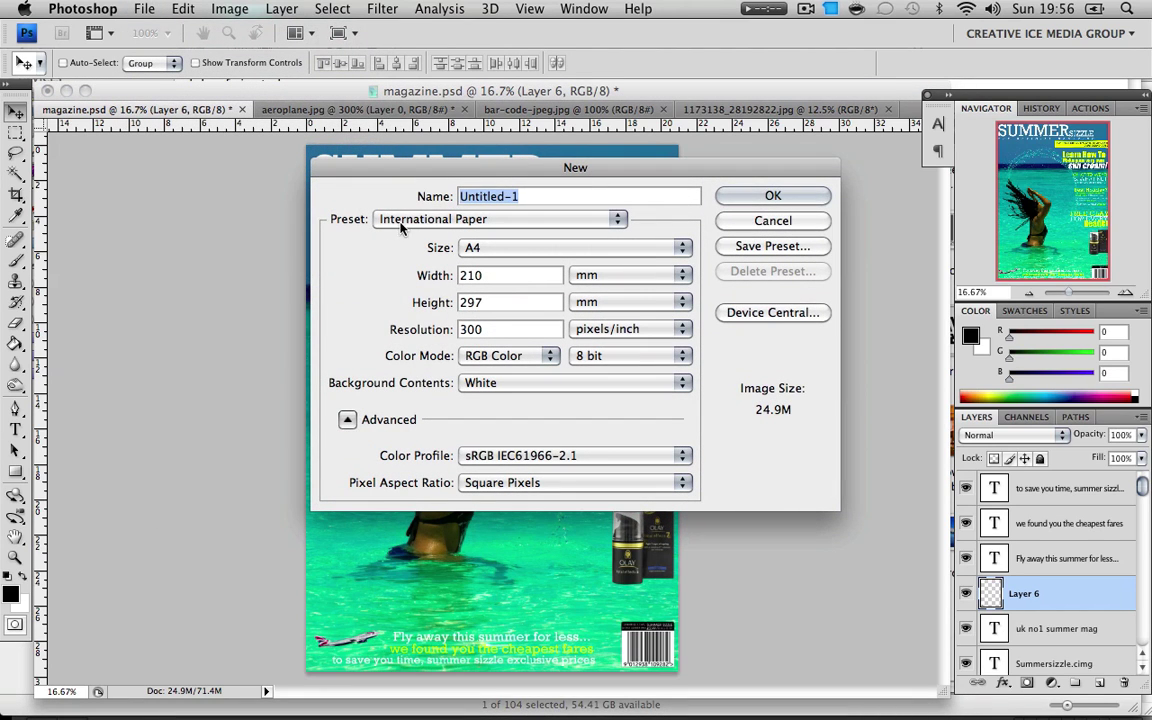
click(400, 219)
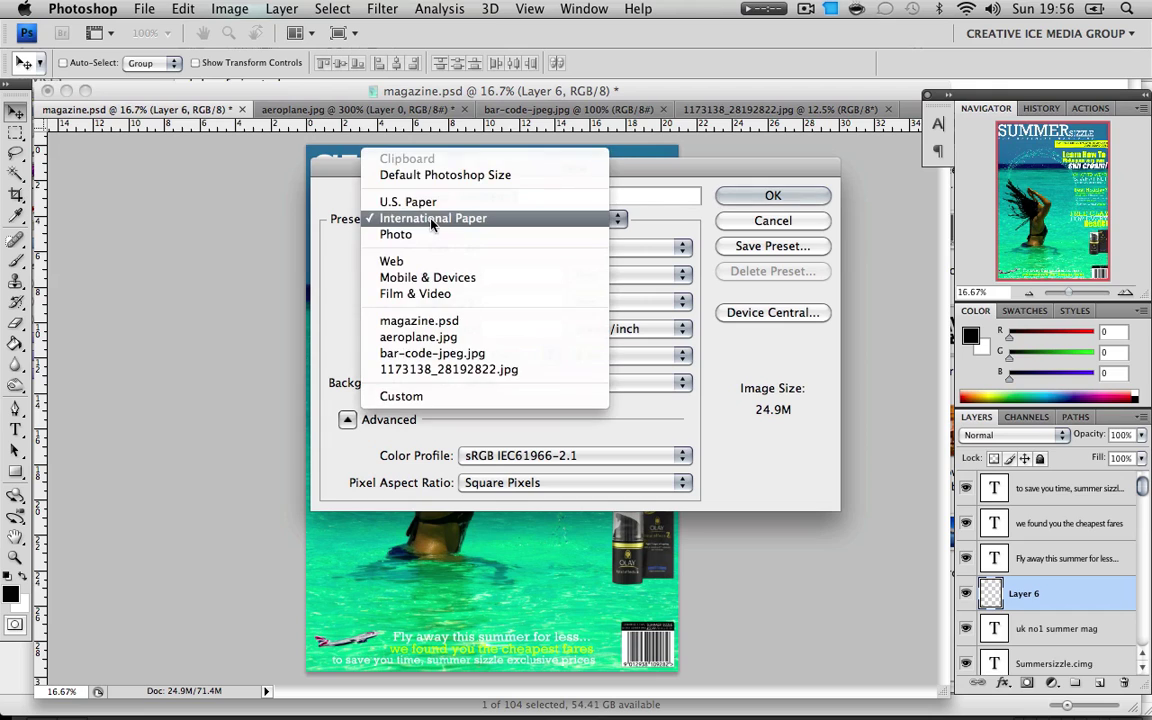
click(403, 218)
click(530, 254)
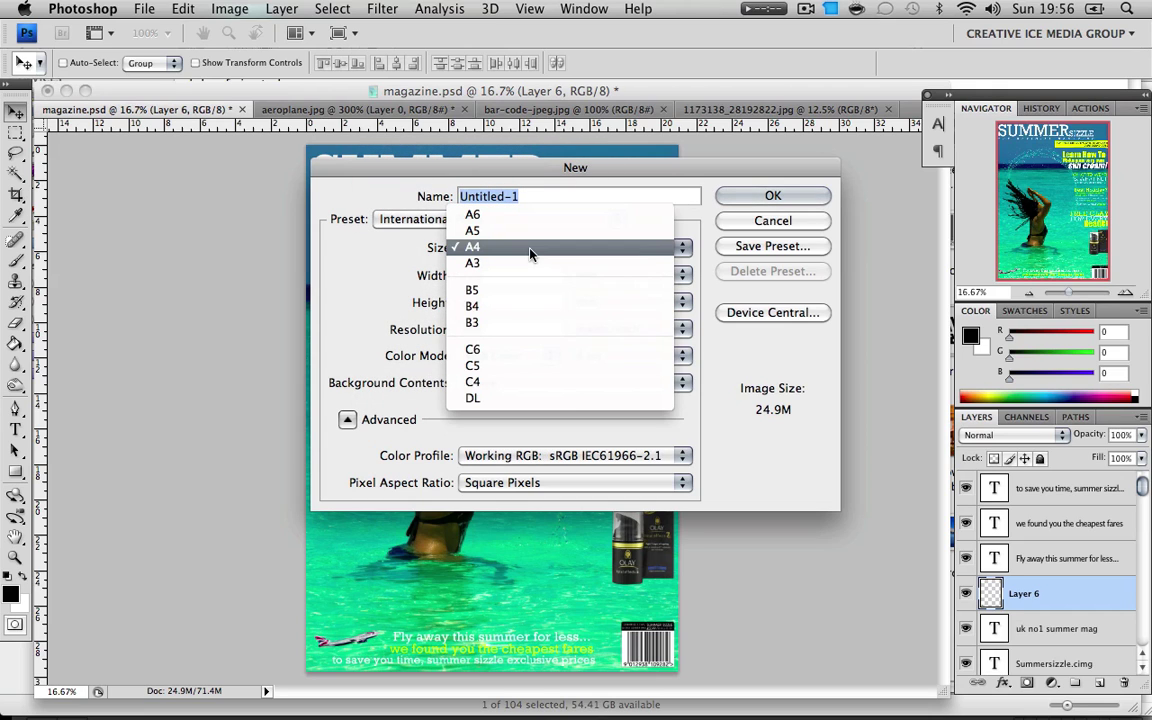
click(530, 250)
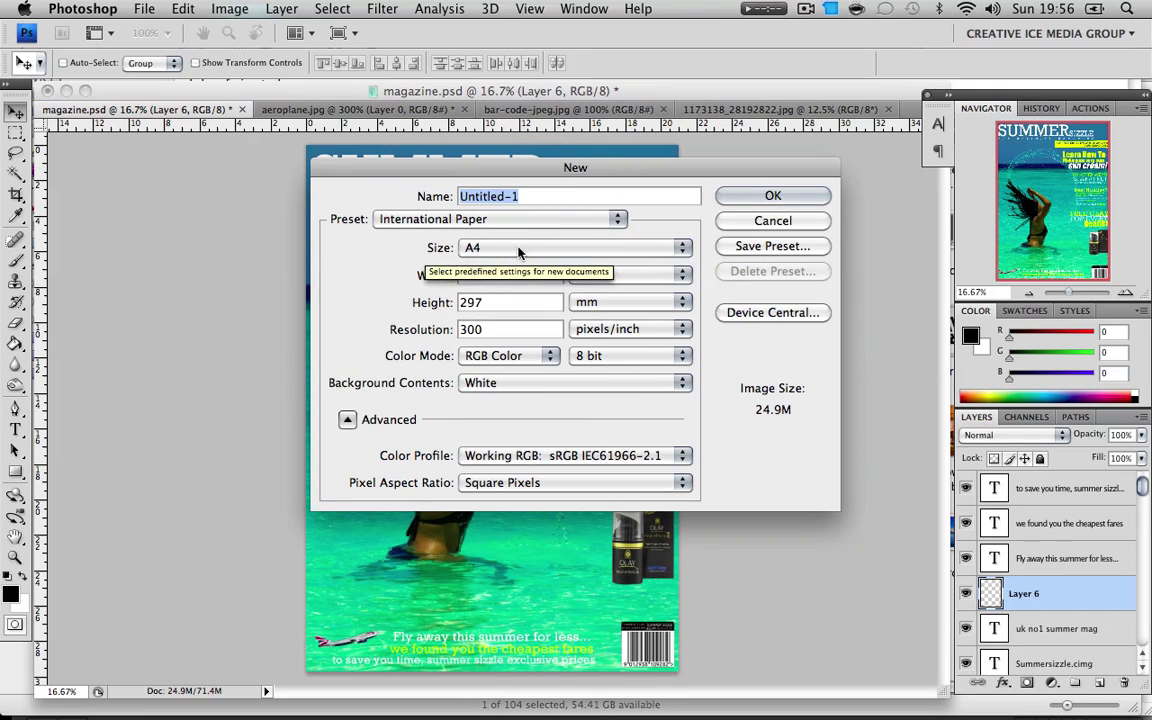
Switch the new document's width and height units to pixels
click(500, 276)
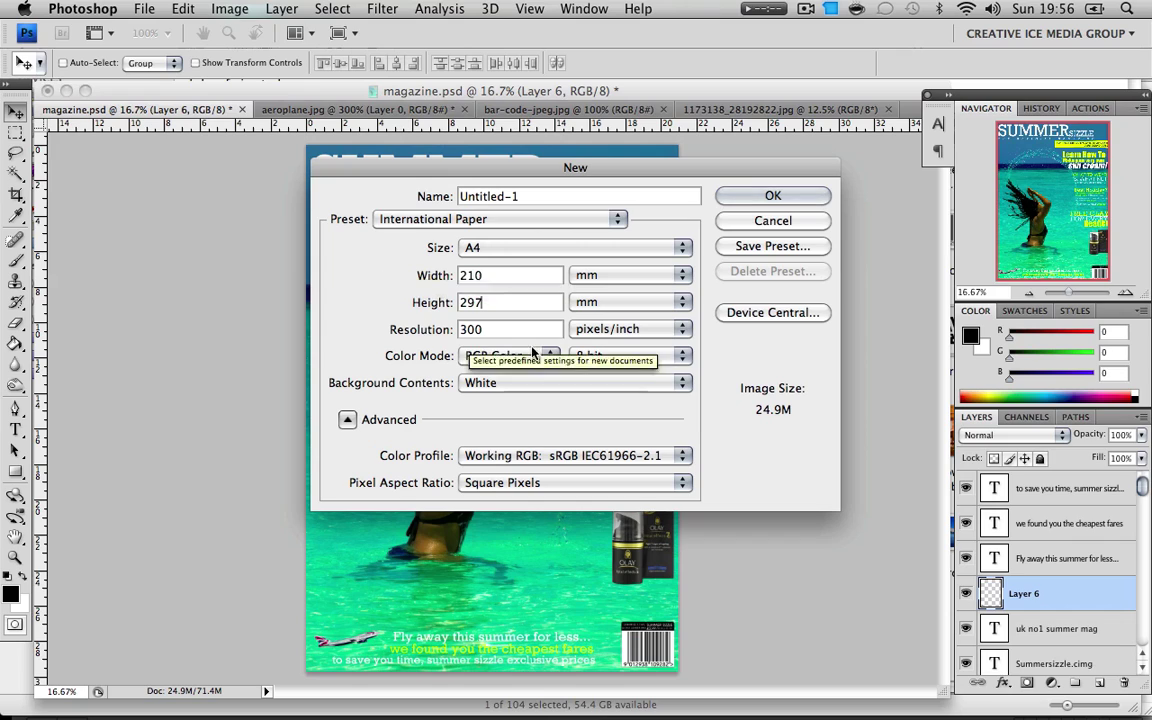
key(Tab)
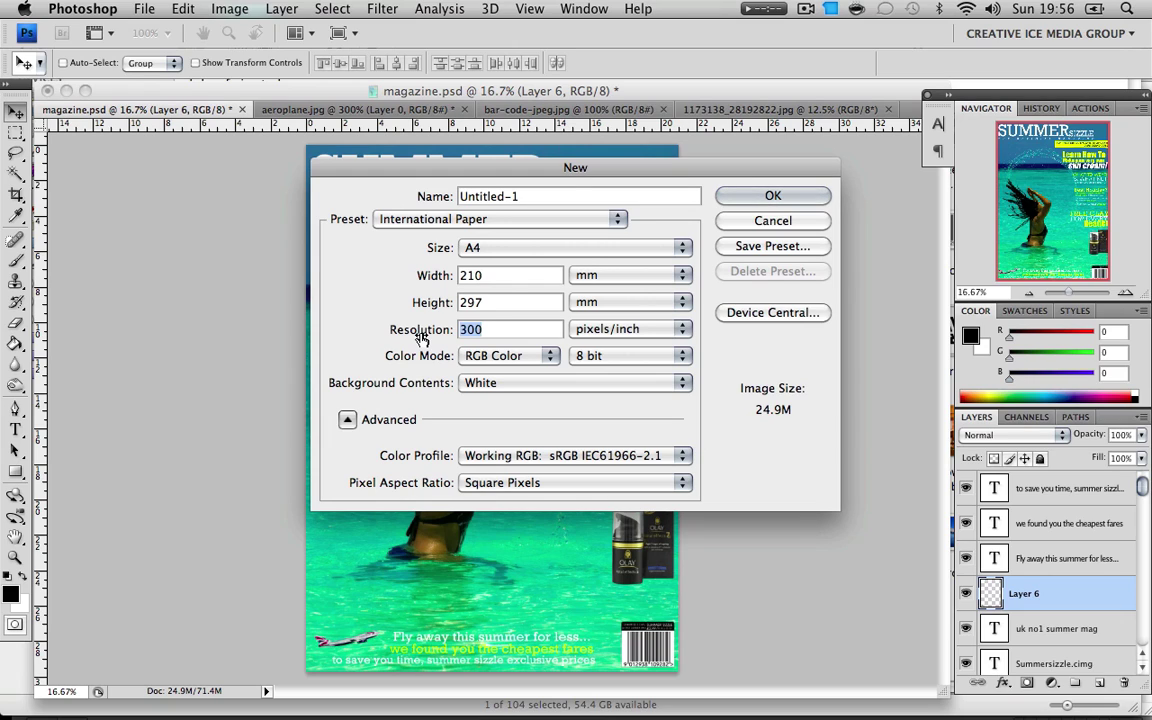
click(610, 276)
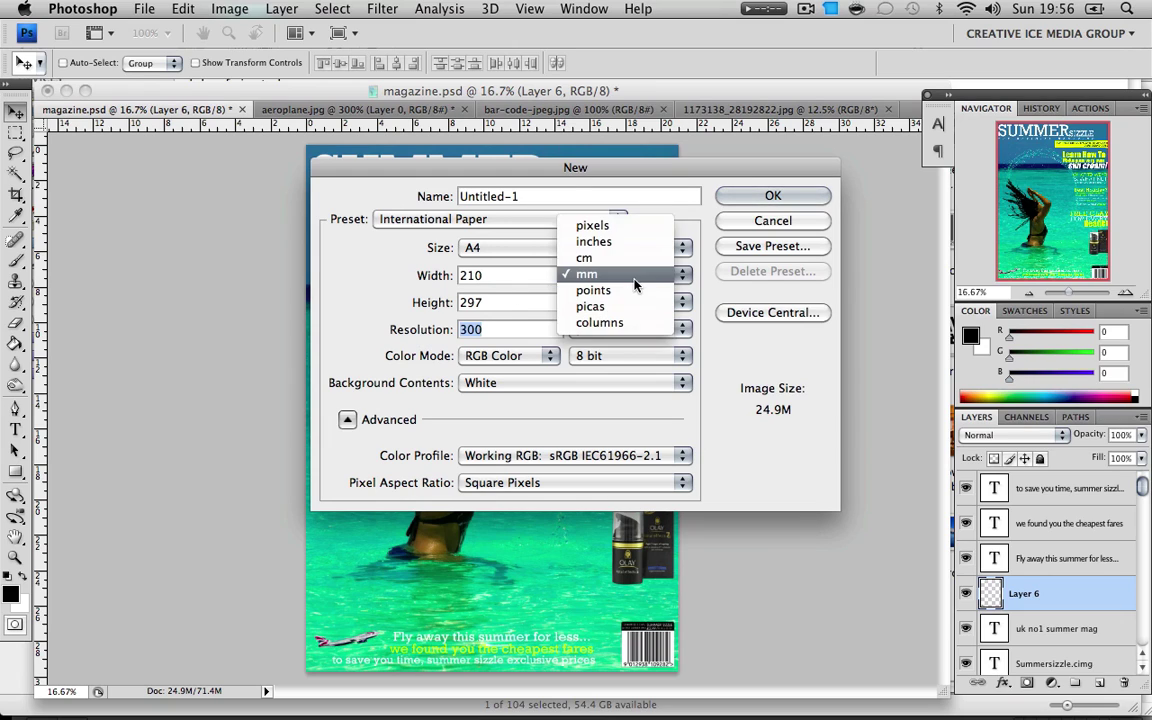
click(600, 225)
click(518, 278)
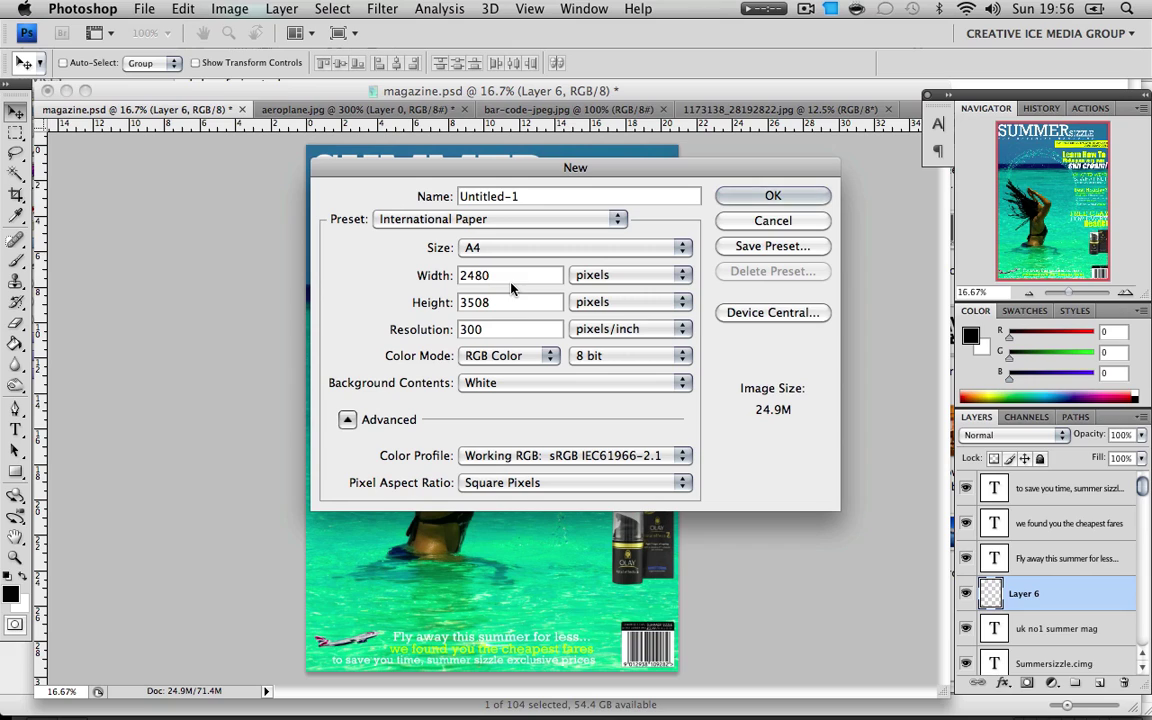
Try a resolution of 100 pixels/inch for the new document
double_click(463, 329)
text(100)
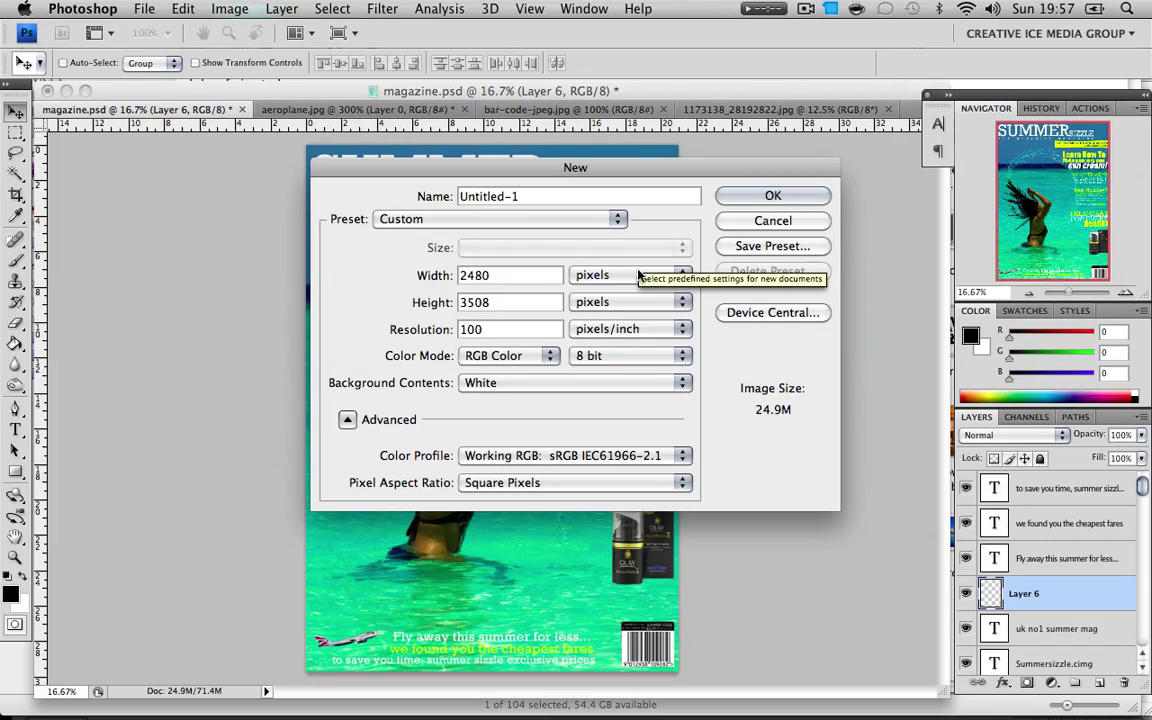
click(676, 276)
click(528, 277)
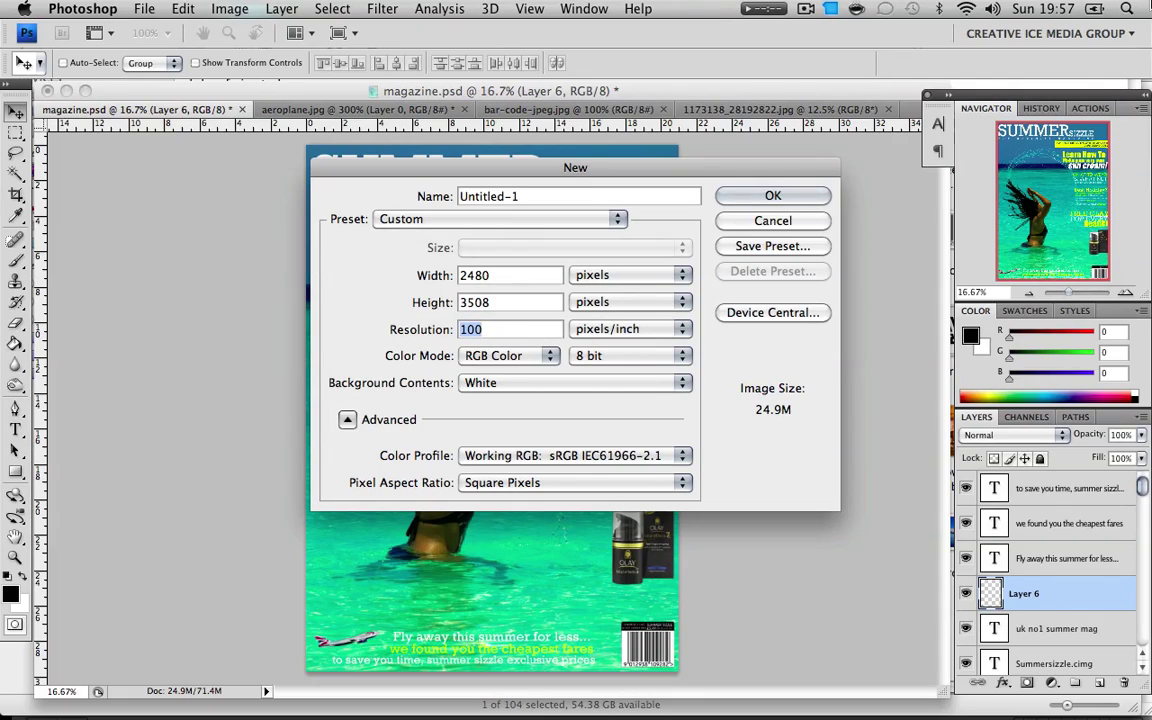
Set the resolution back to 300 pixels/inch and create the document
key(BackSpace)
text(0)
click(762, 199)
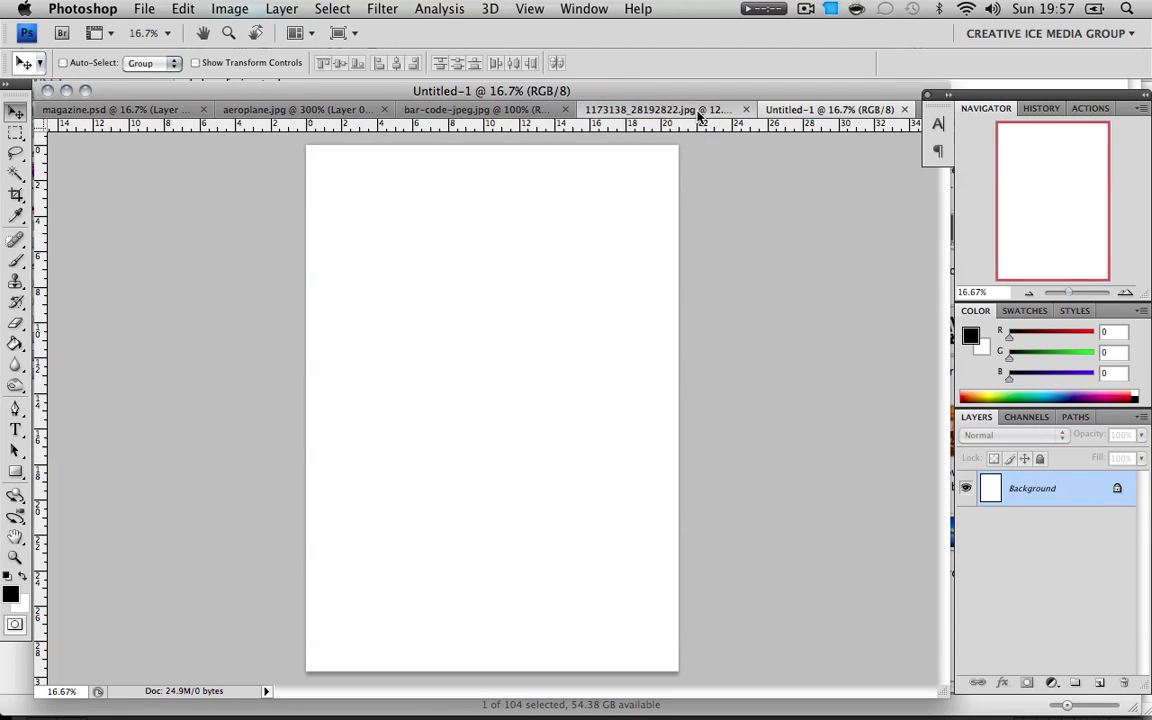
Copy the photo from 1173138_28192822.jpg into the new document and scale it to about 83.3%, filling the page height and meeting its right edge
click(633, 109)
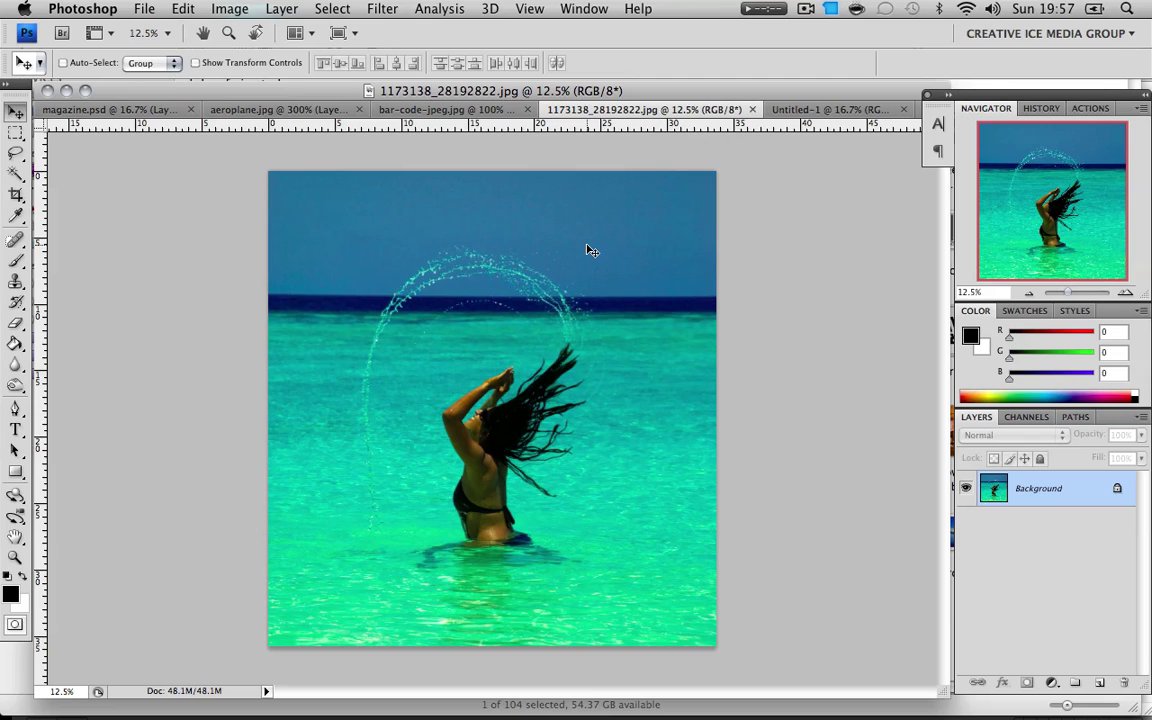
drag(586, 252, 509, 350)
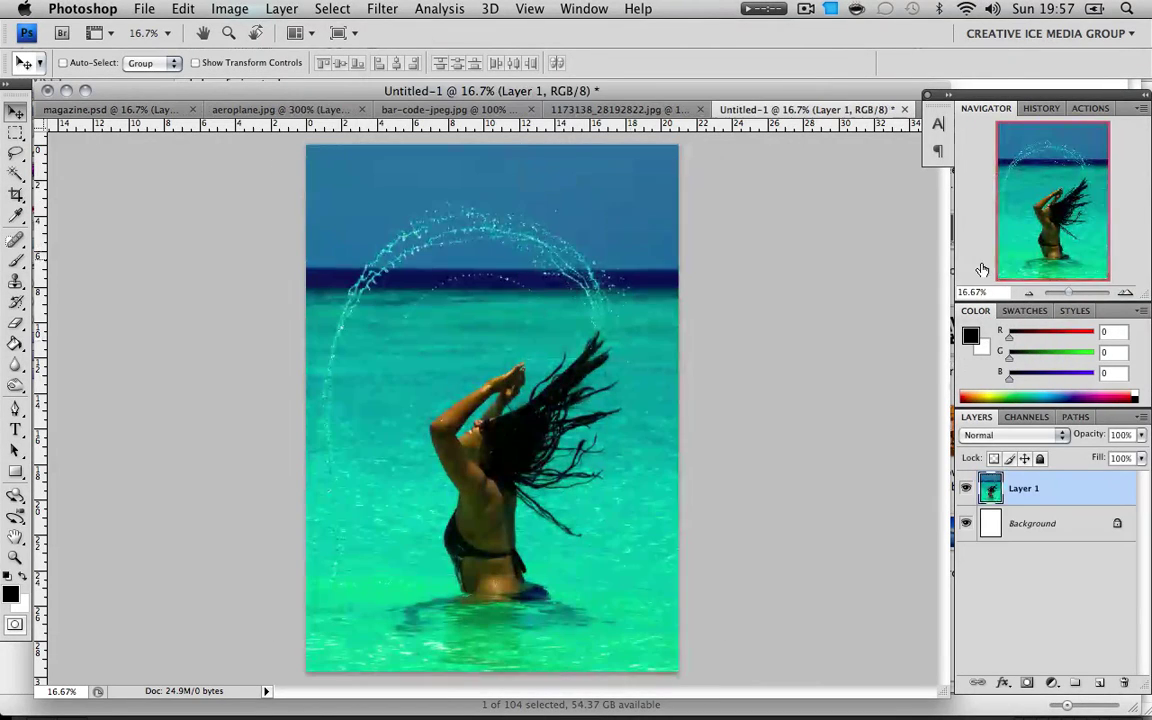
key(super+minus)
key(super+t)
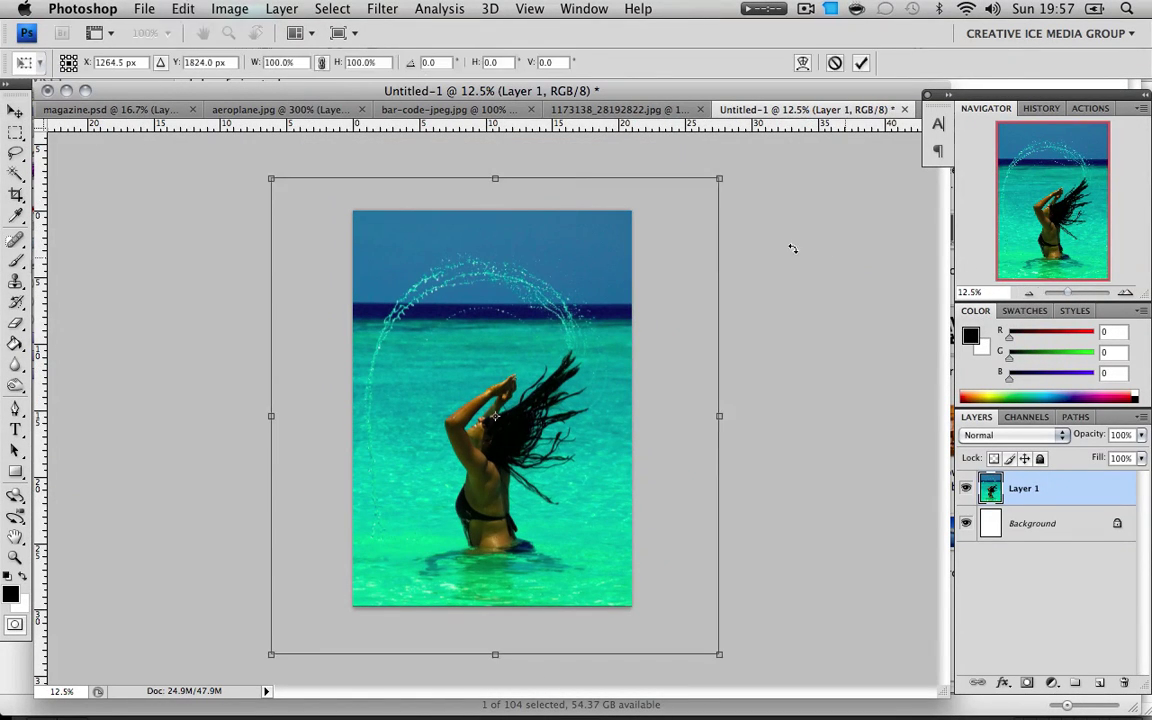
drag(719, 178, 643, 213)
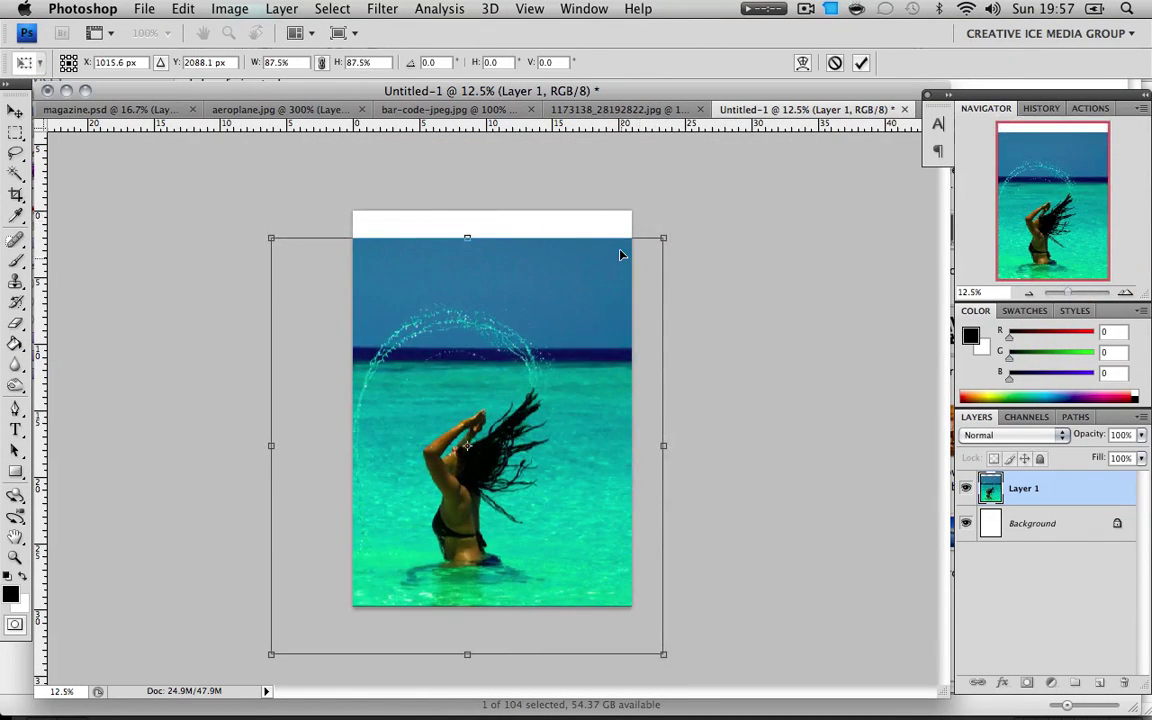
drag(620, 254, 594, 231)
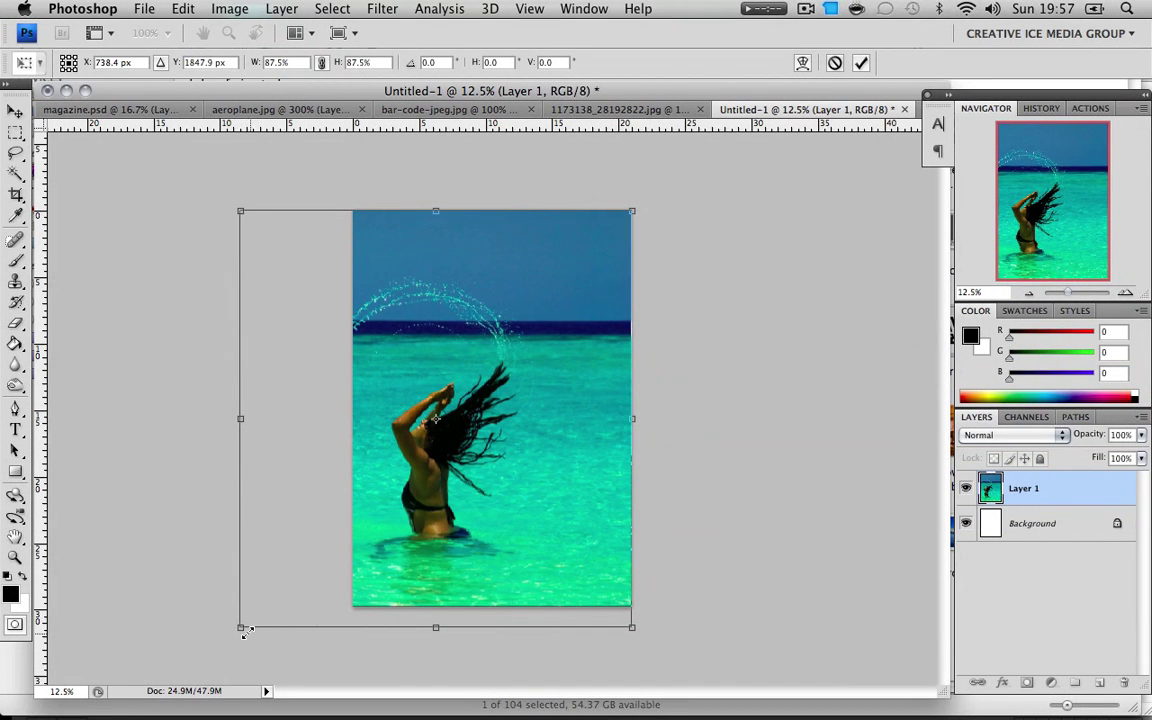
drag(247, 633, 270, 617)
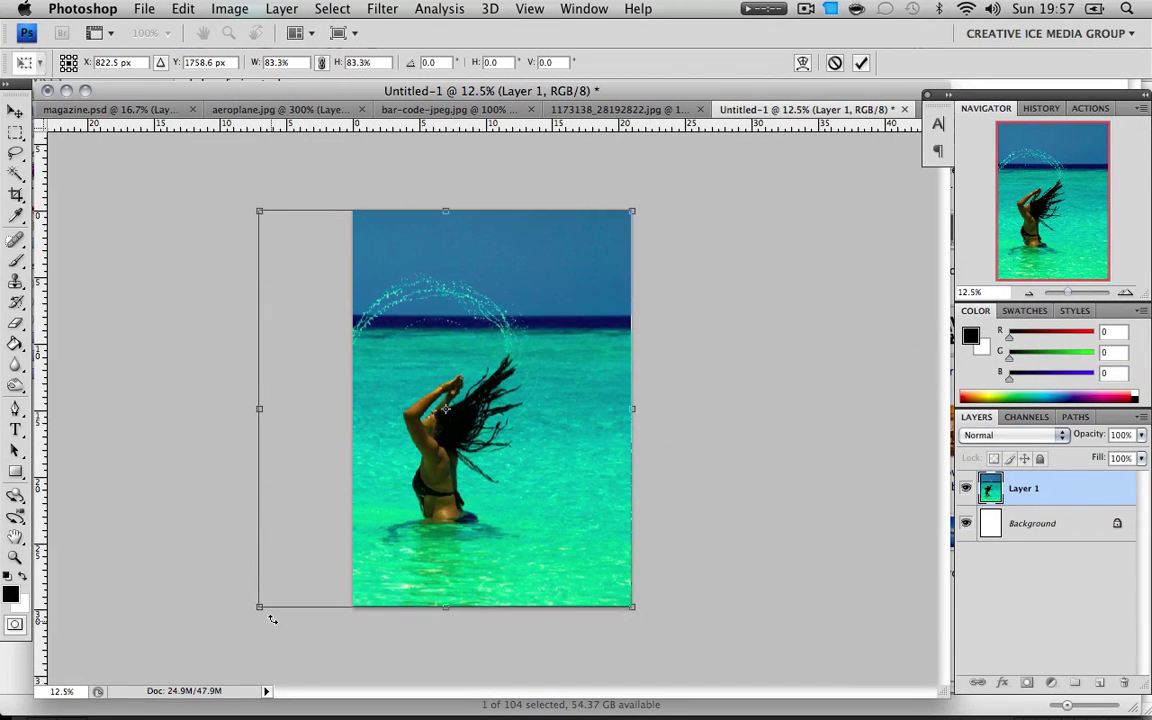
key(Return)
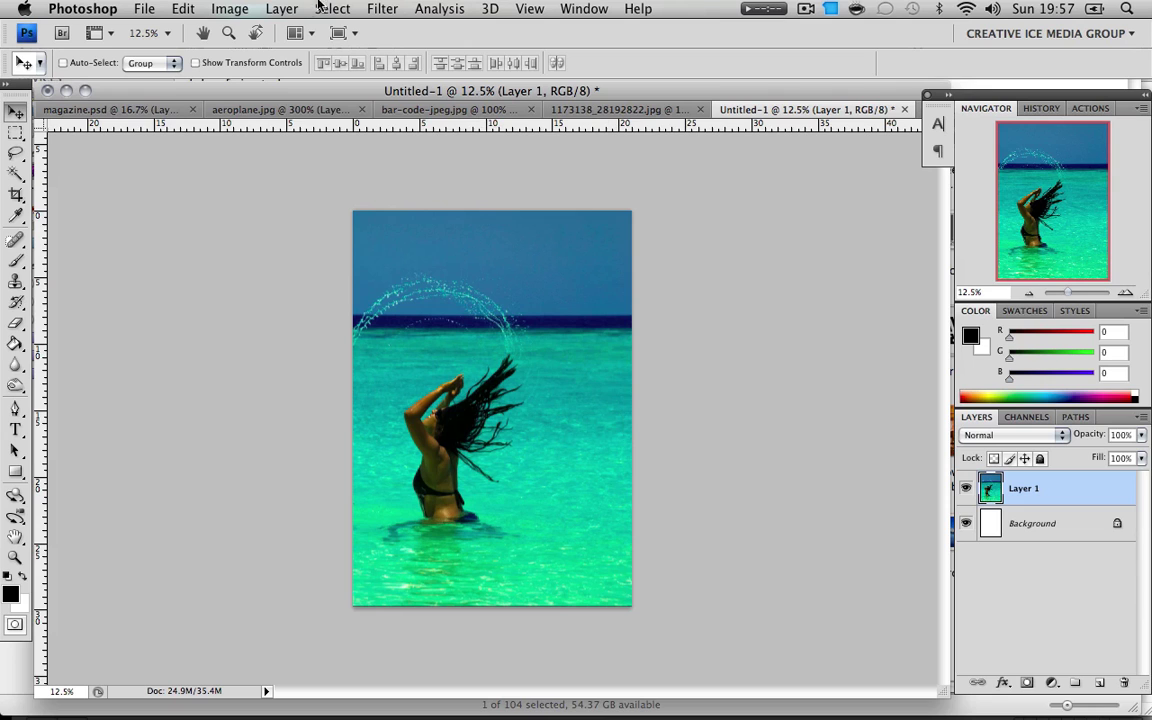
Flip the beach photo layer horizontally
click(185, 9)
mouse_move(237, 362)
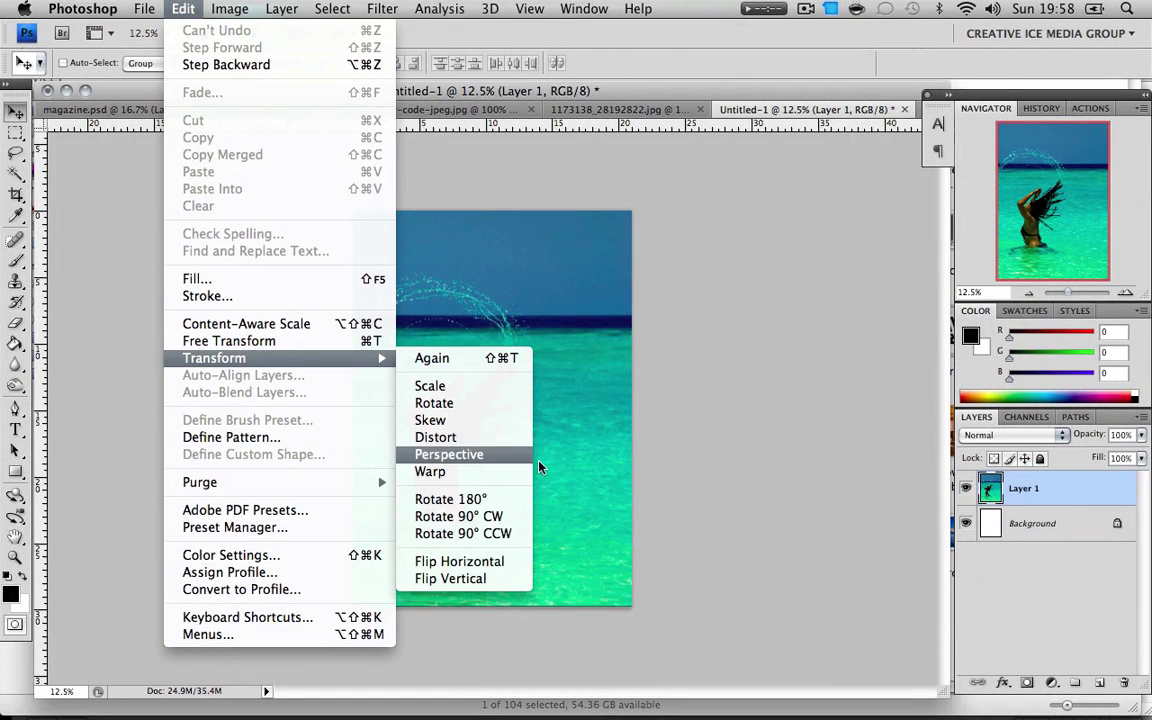
click(508, 567)
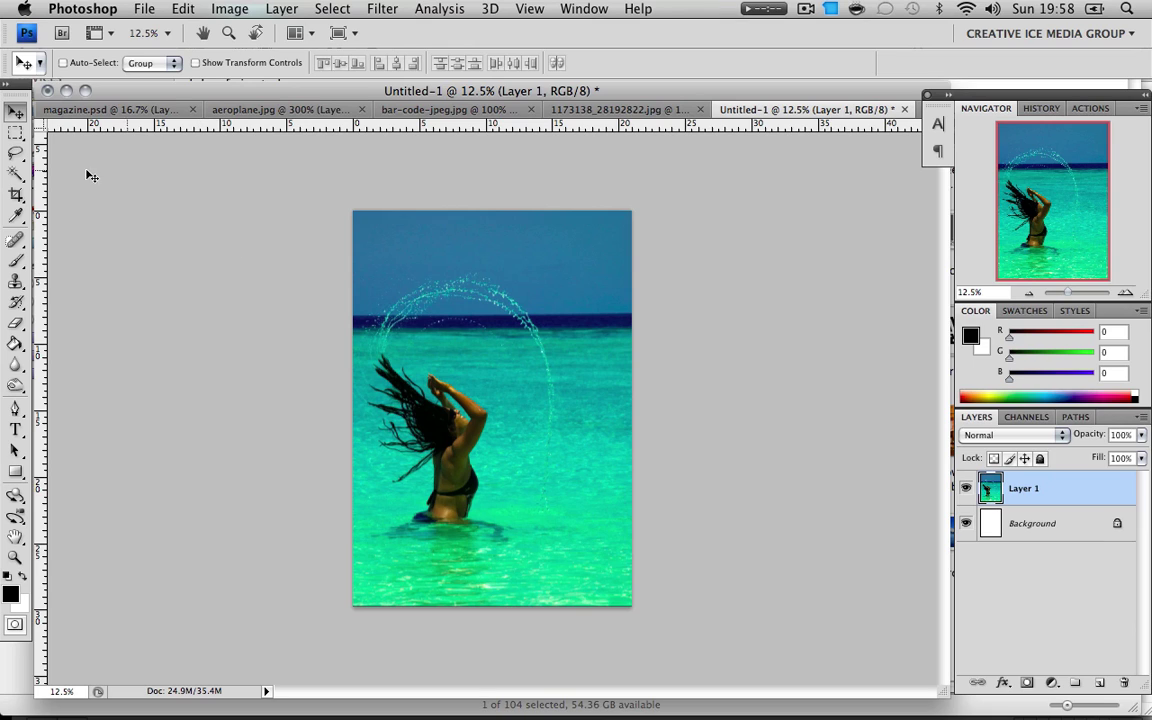
Compare the new document with the finished cover layout in magazine.psd
click(14, 155)
click(15, 111)
click(62, 109)
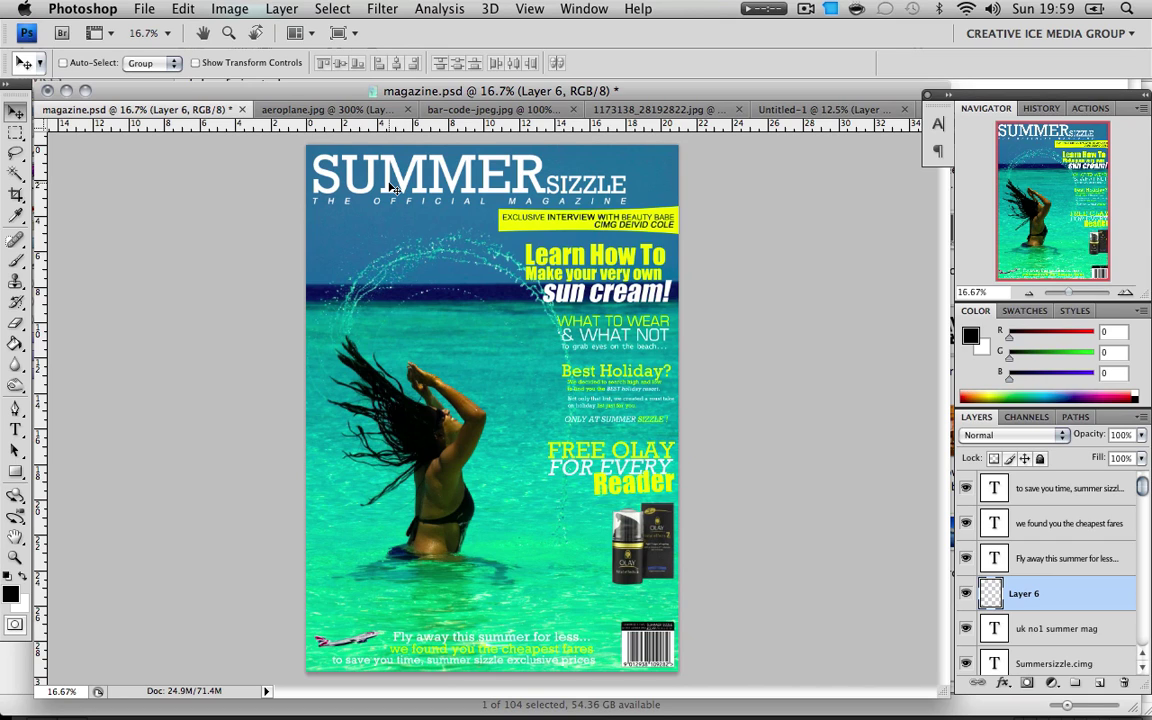
click(820, 110)
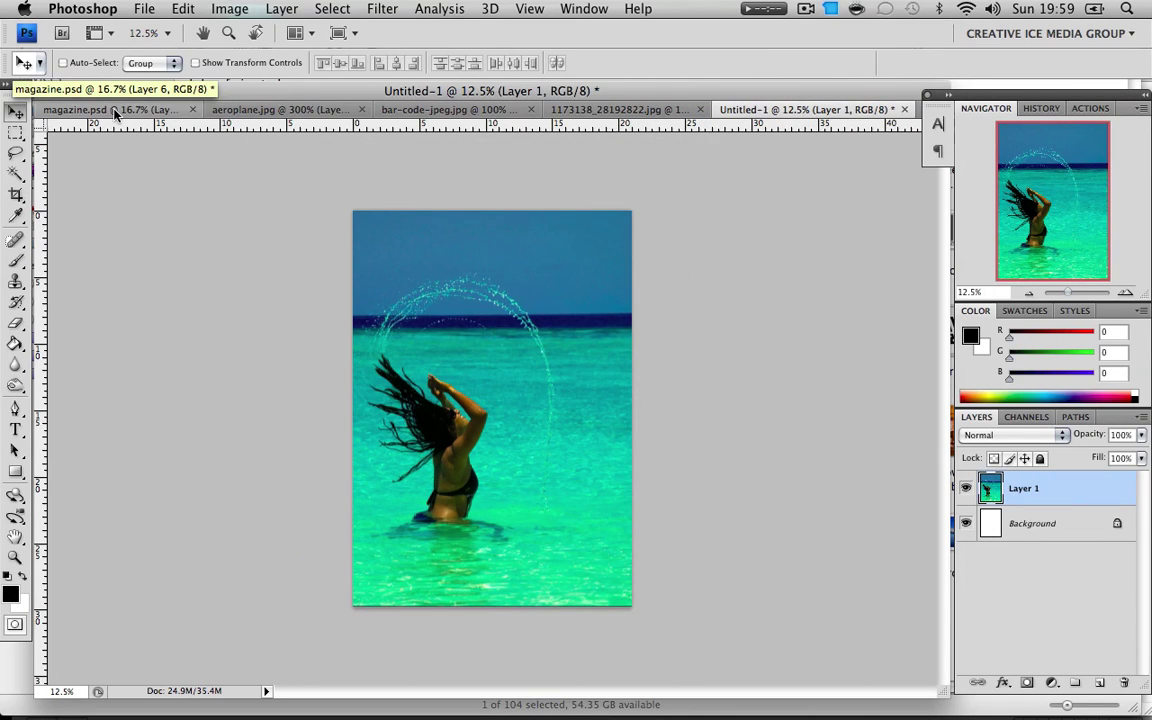
click(115, 110)
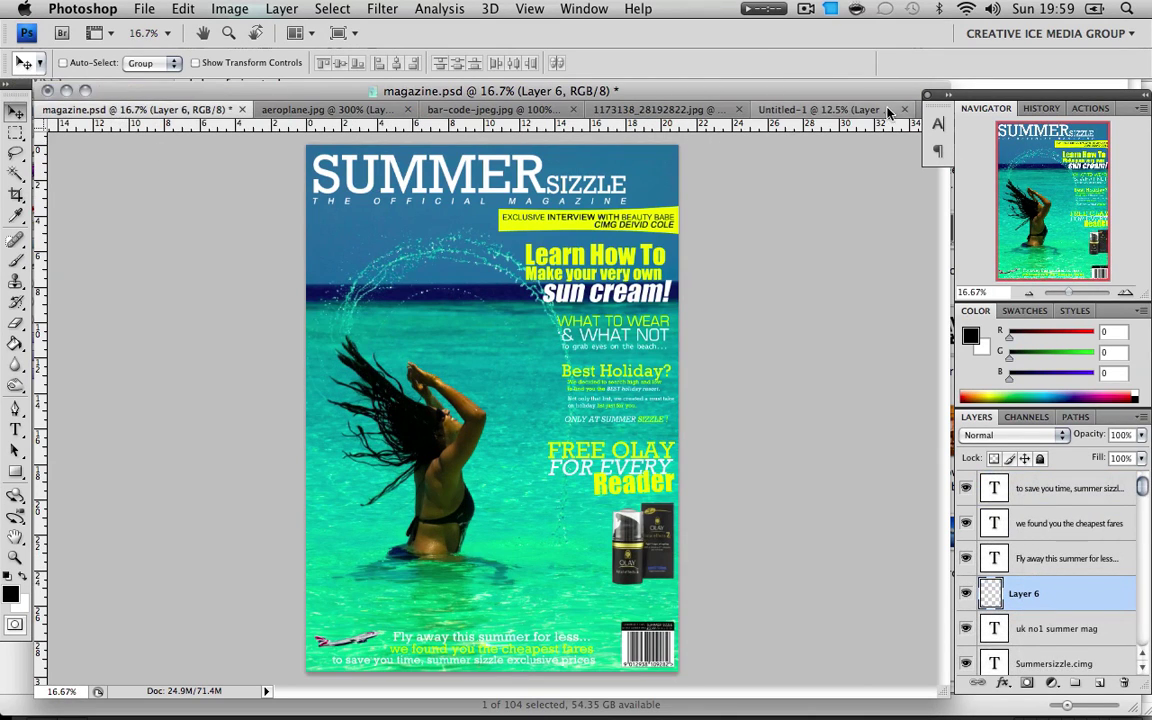
click(888, 112)
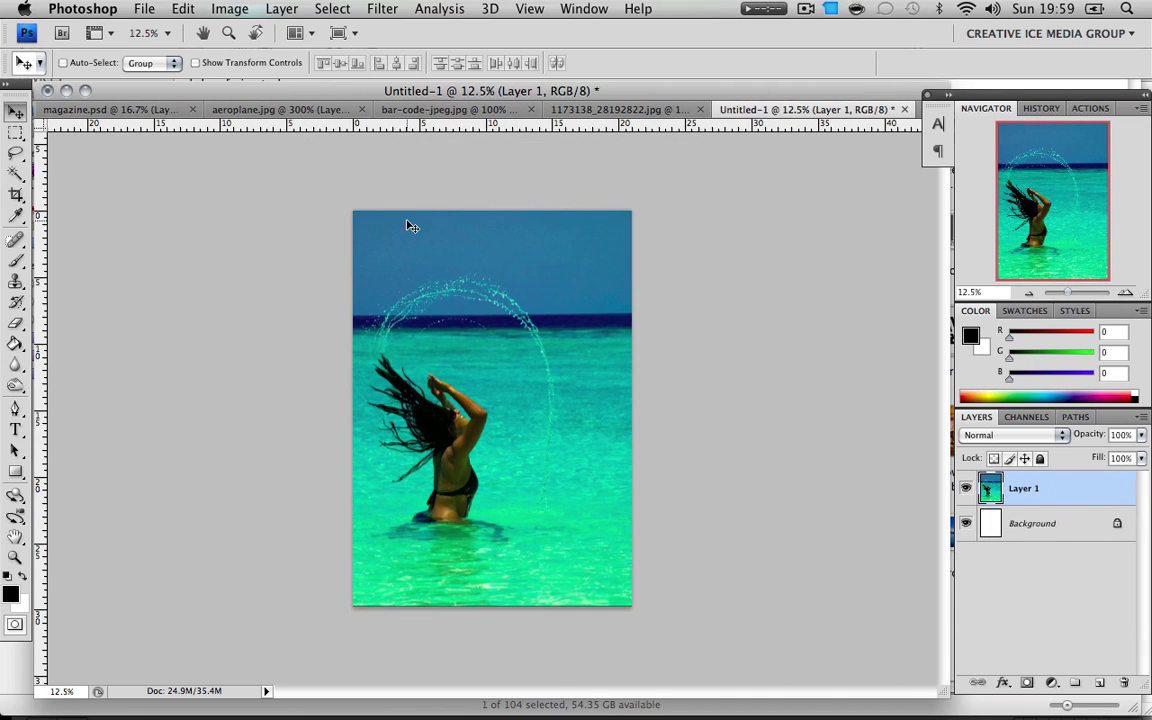
Add the text "Summer" in white above the woman's hair, near the horizon
key(x)
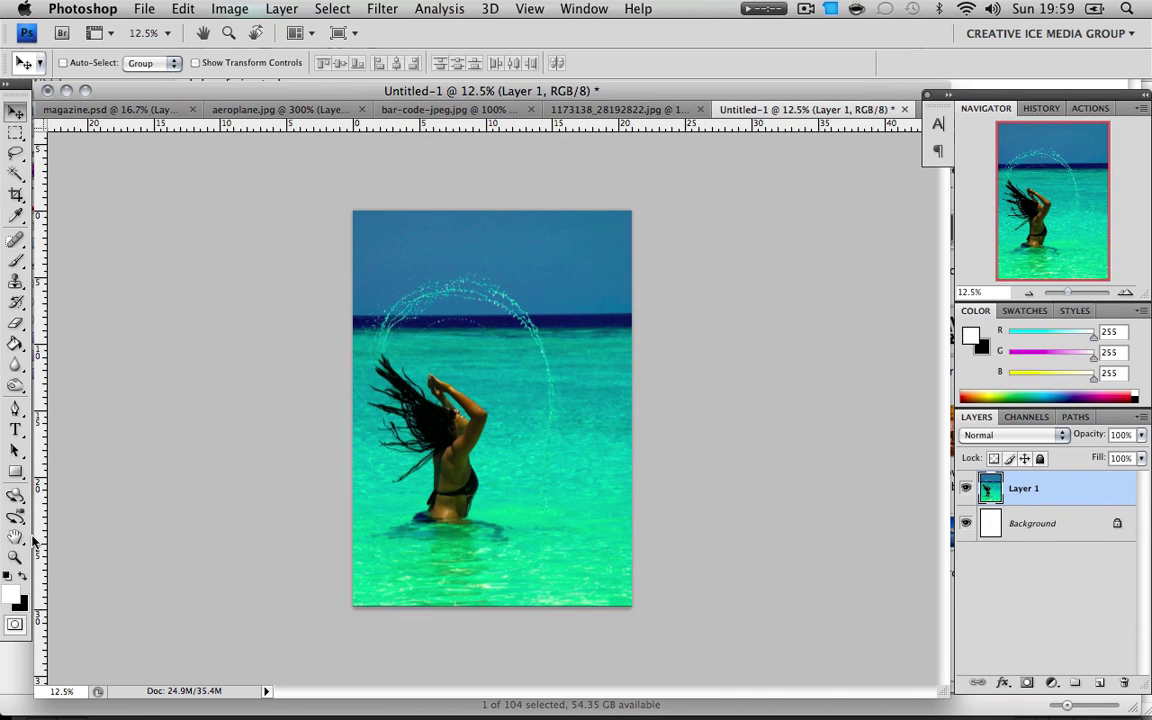
click(15, 431)
click(382, 312)
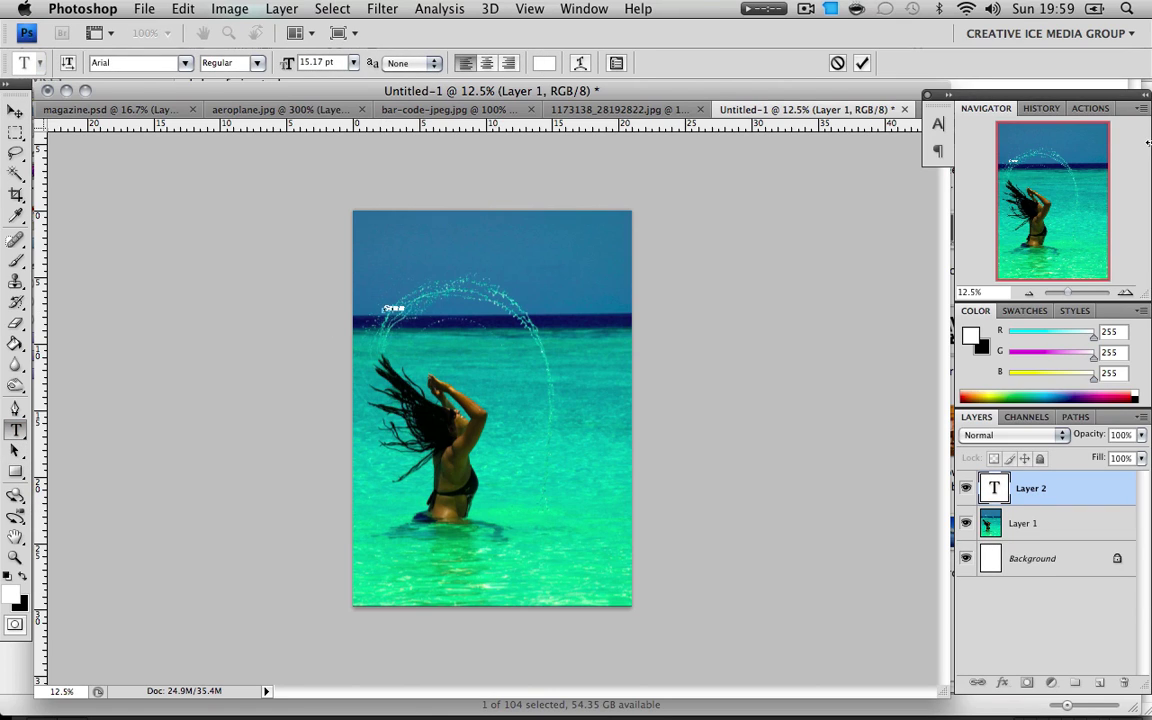
text(Summer)
click(14, 120)
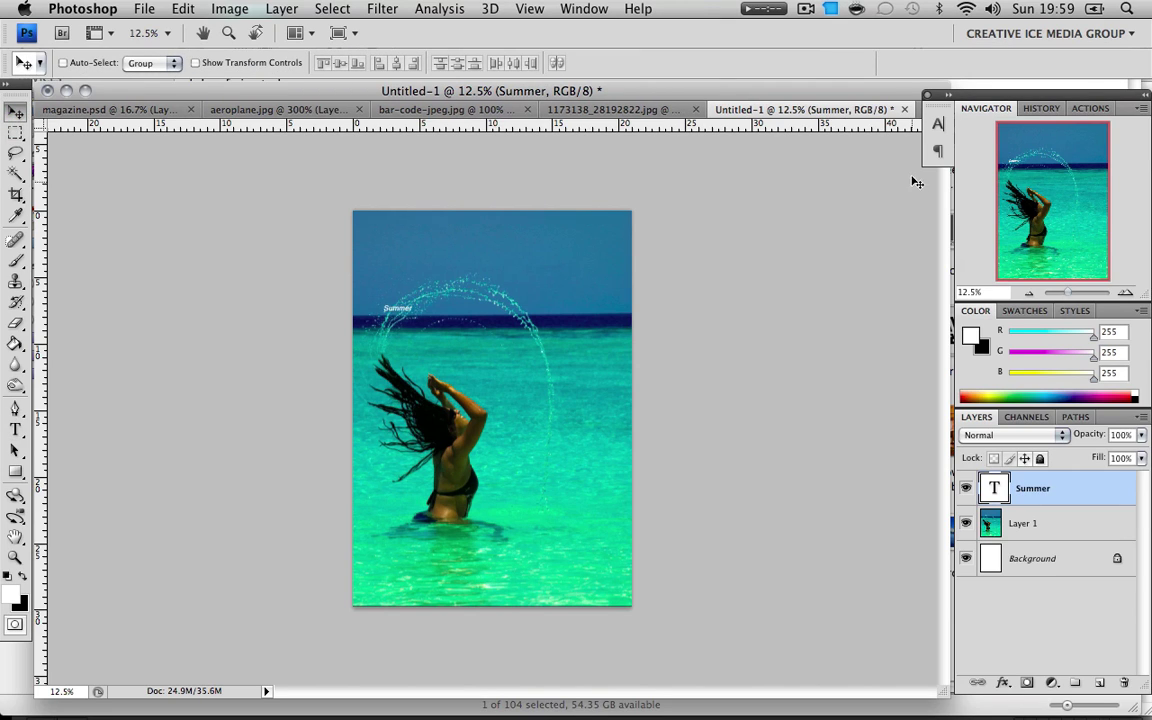
Format the "Summer" text as Rockwell Regular at 69.17 pt, with faux bold and faux italic turned off
click(938, 123)
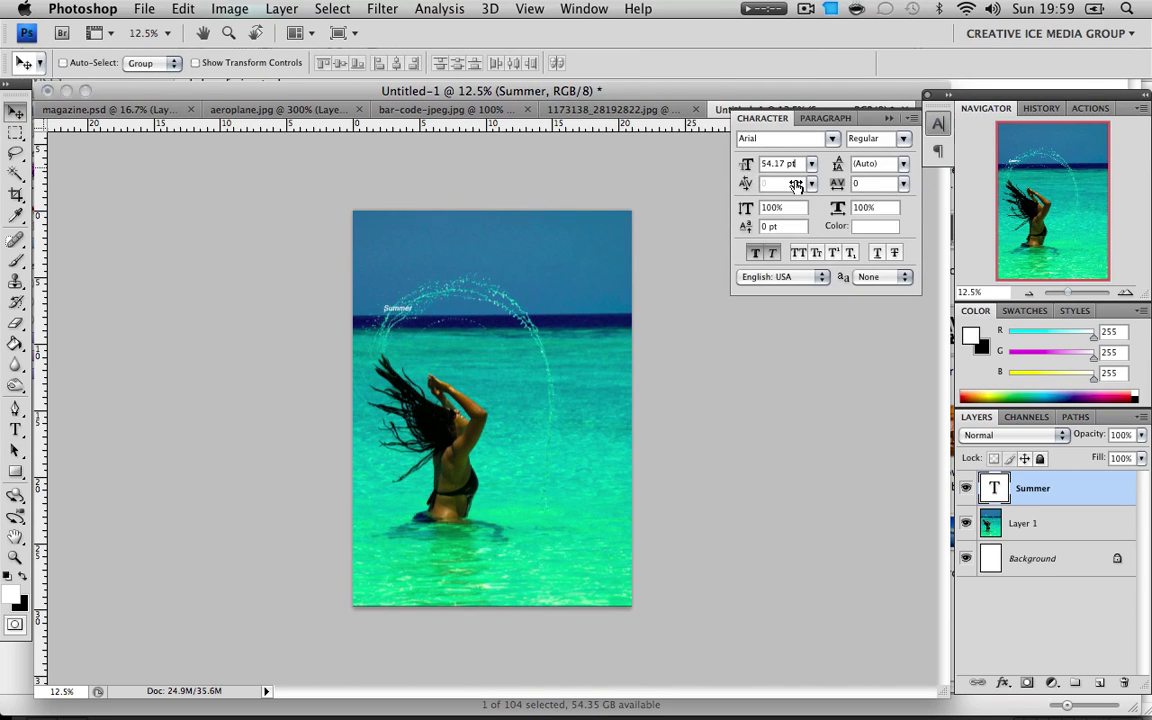
drag(746, 164, 800, 164)
click(806, 146)
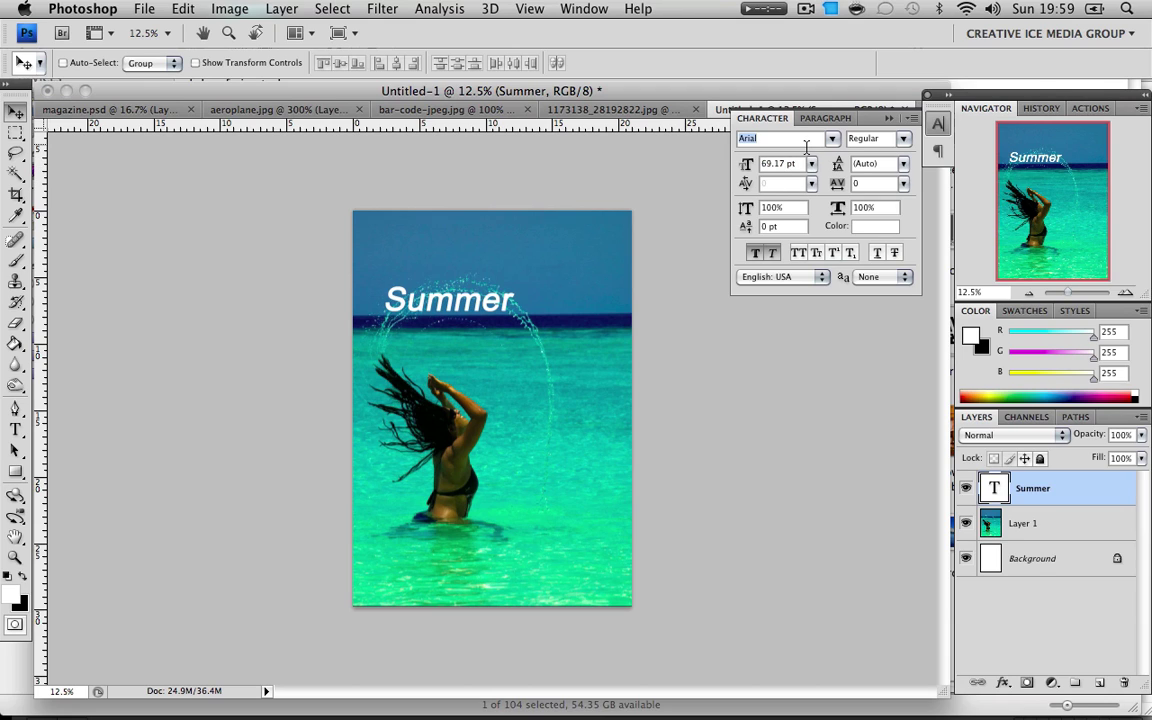
text(Rockwell)
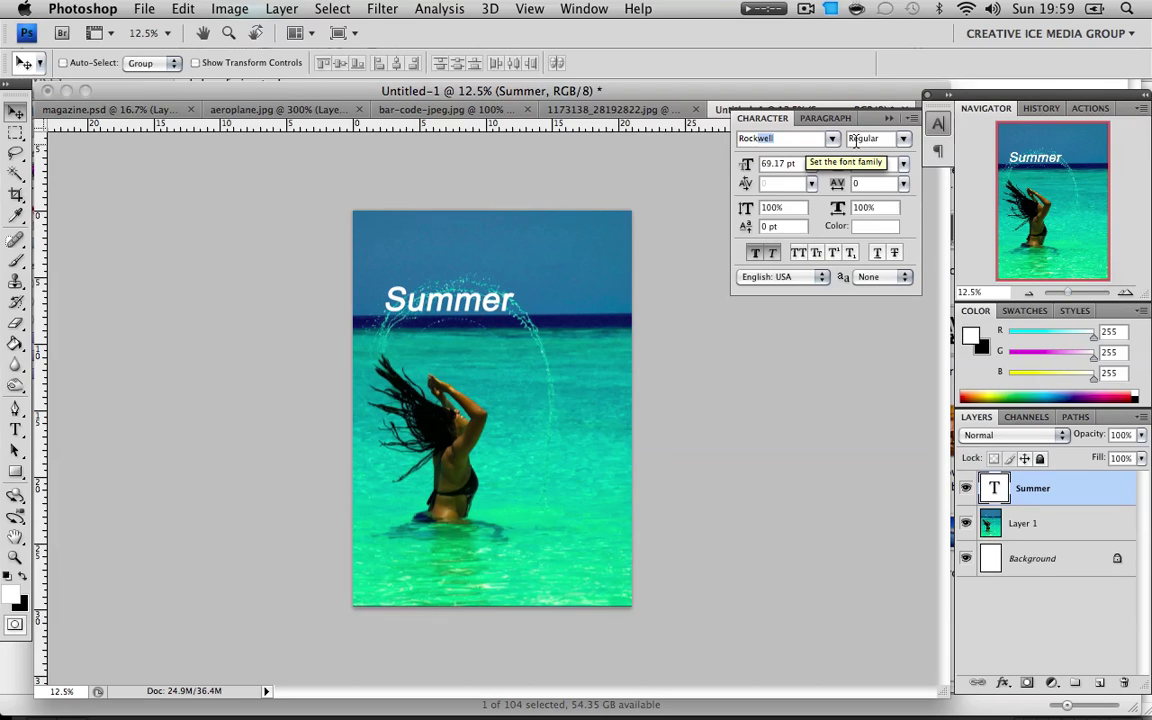
key(Return)
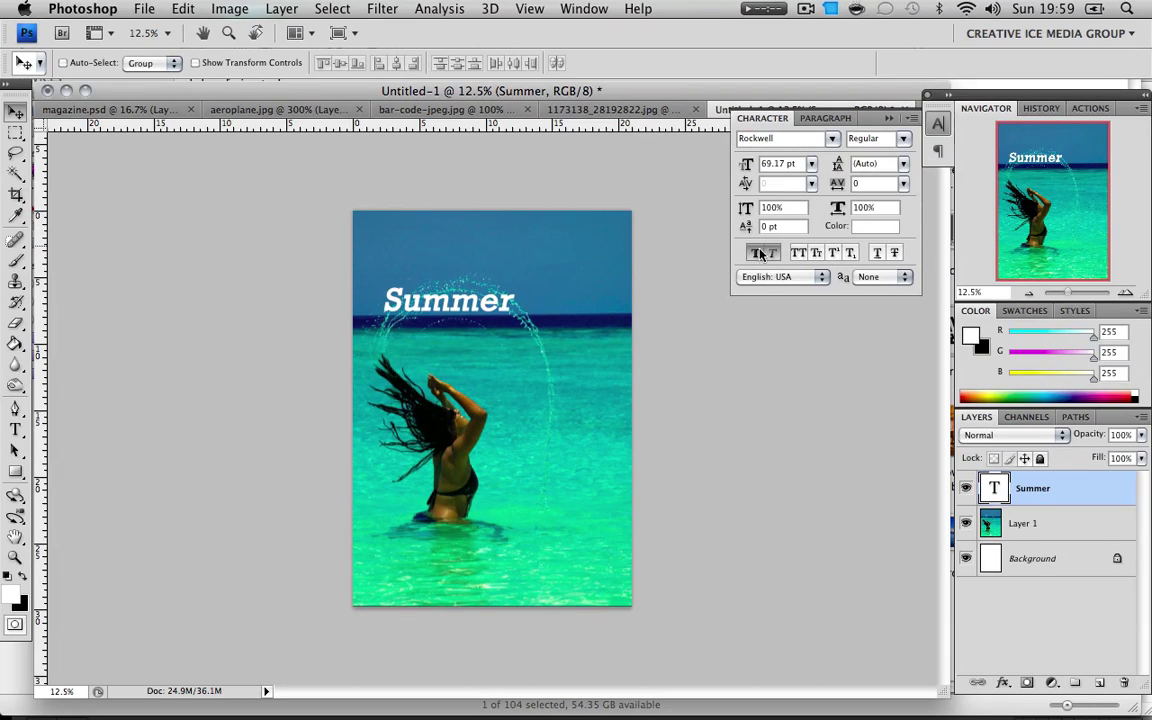
click(775, 254)
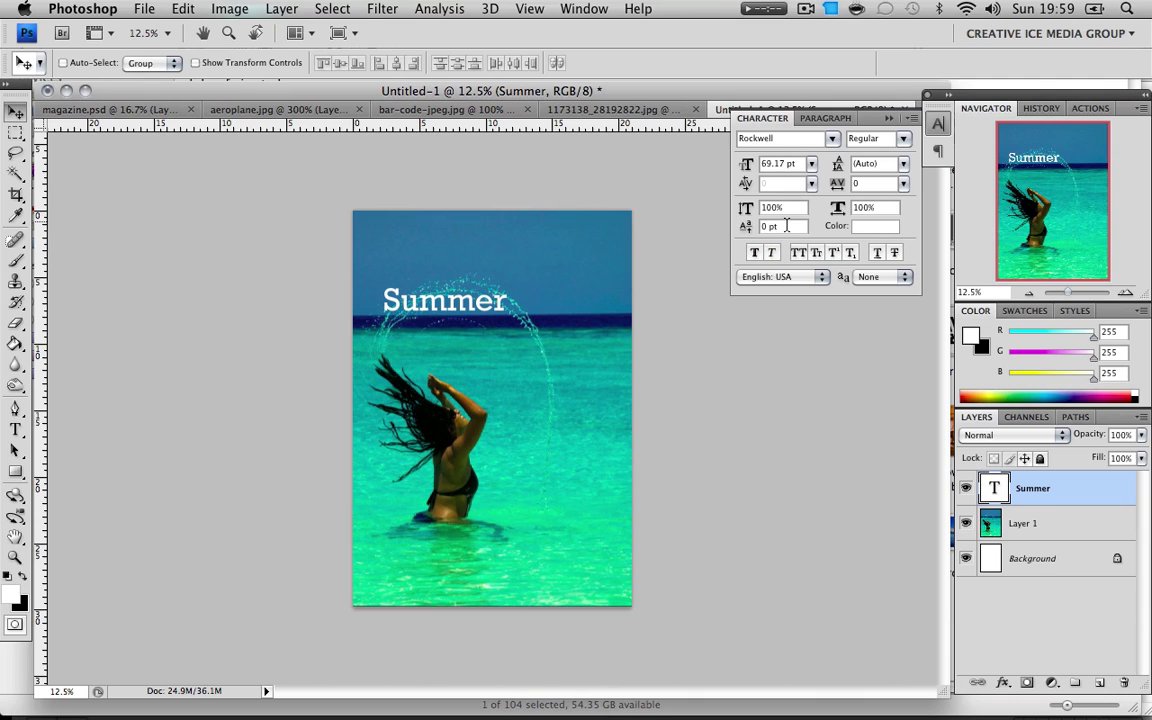
Move the "Summer" text to the upper-left corner of the cover page
click(1126, 292)
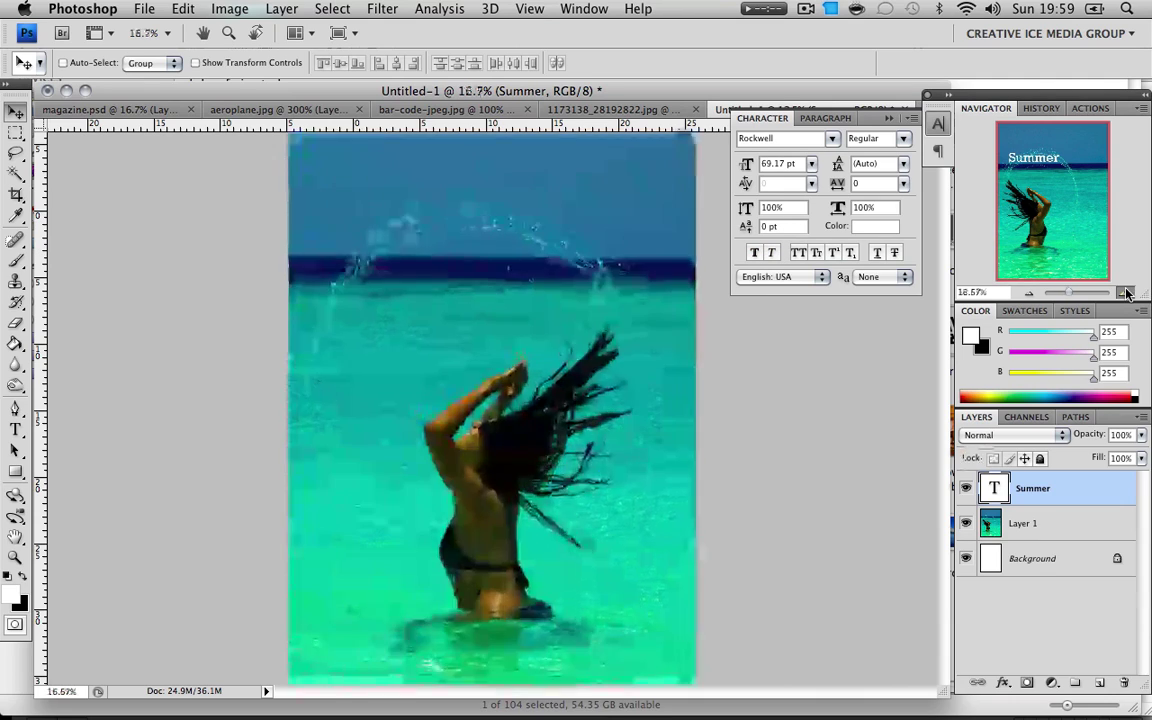
click(1126, 292)
scroll(543, 458, up, 2)
drag(433, 303, 375, 160)
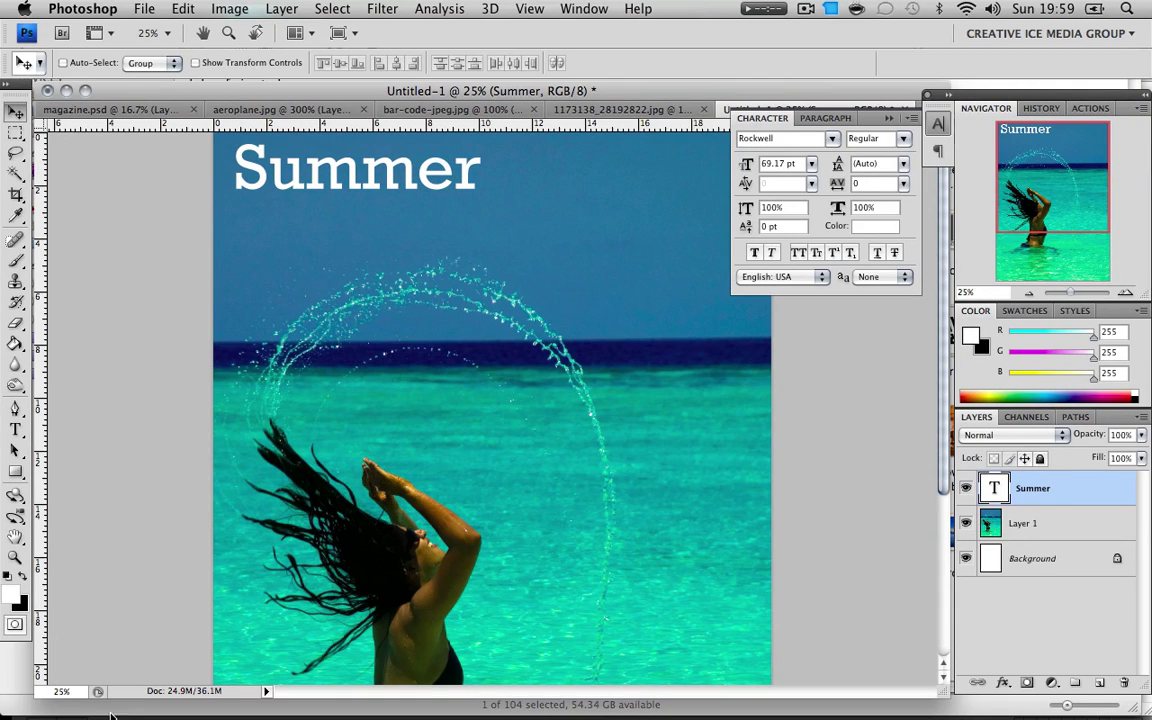
Enlarge the "Summer" text to 87.17 pt
click(15, 430)
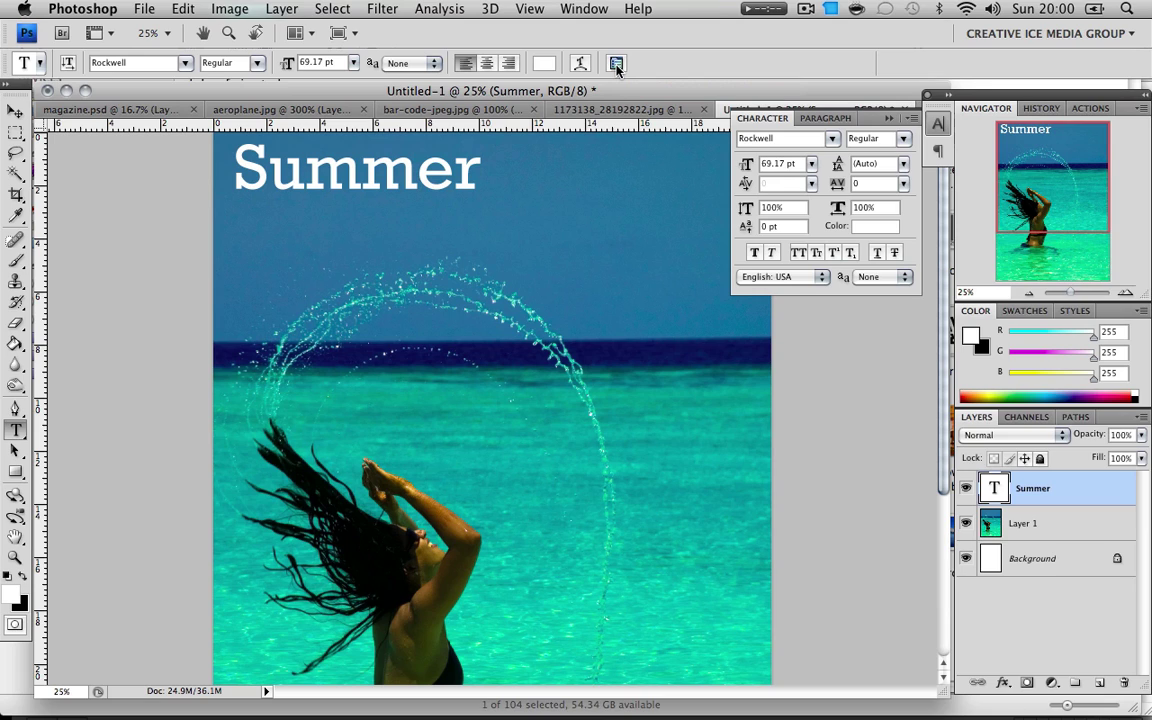
click(617, 66)
click(617, 66)
drag(747, 170, 670, 153)
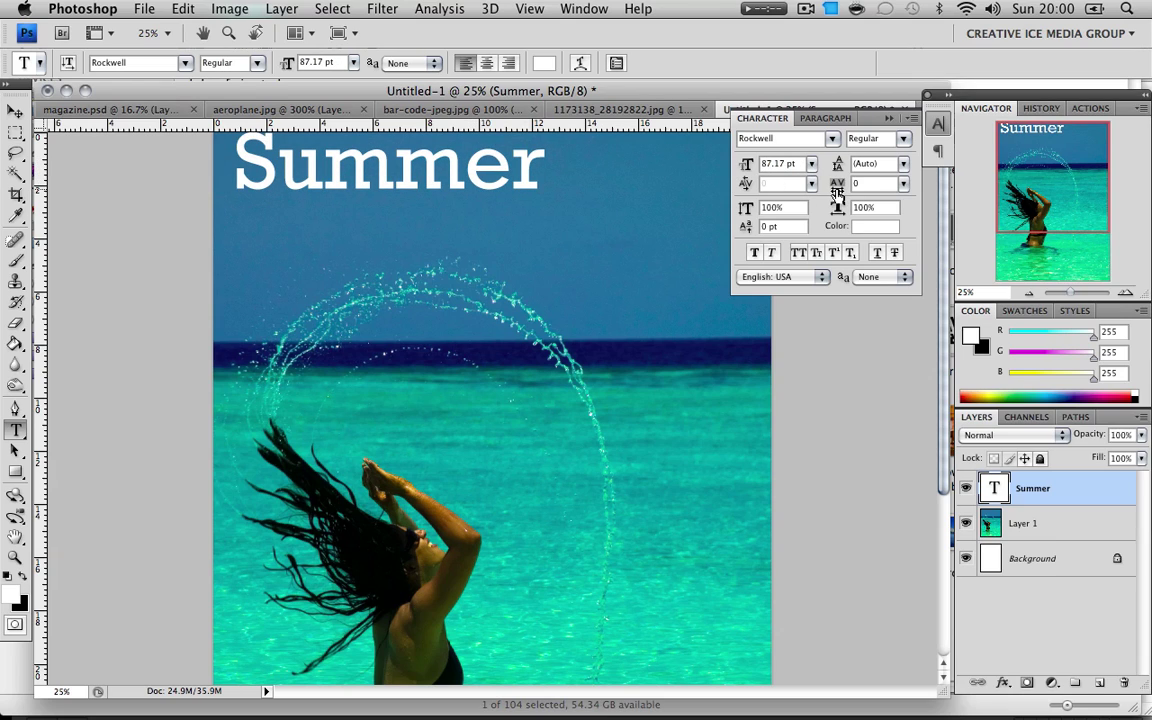
Try a tracking of -120 on the "Summer" text and reset it to 0
drag(836, 190, 739, 167)
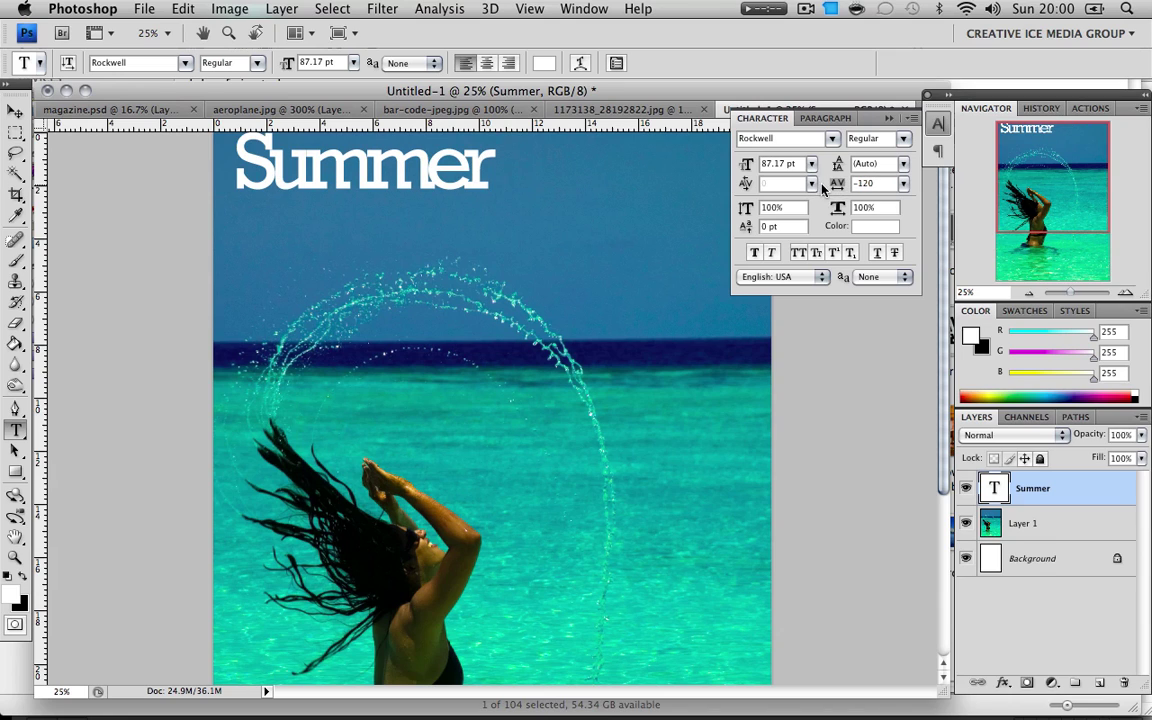
click(903, 184)
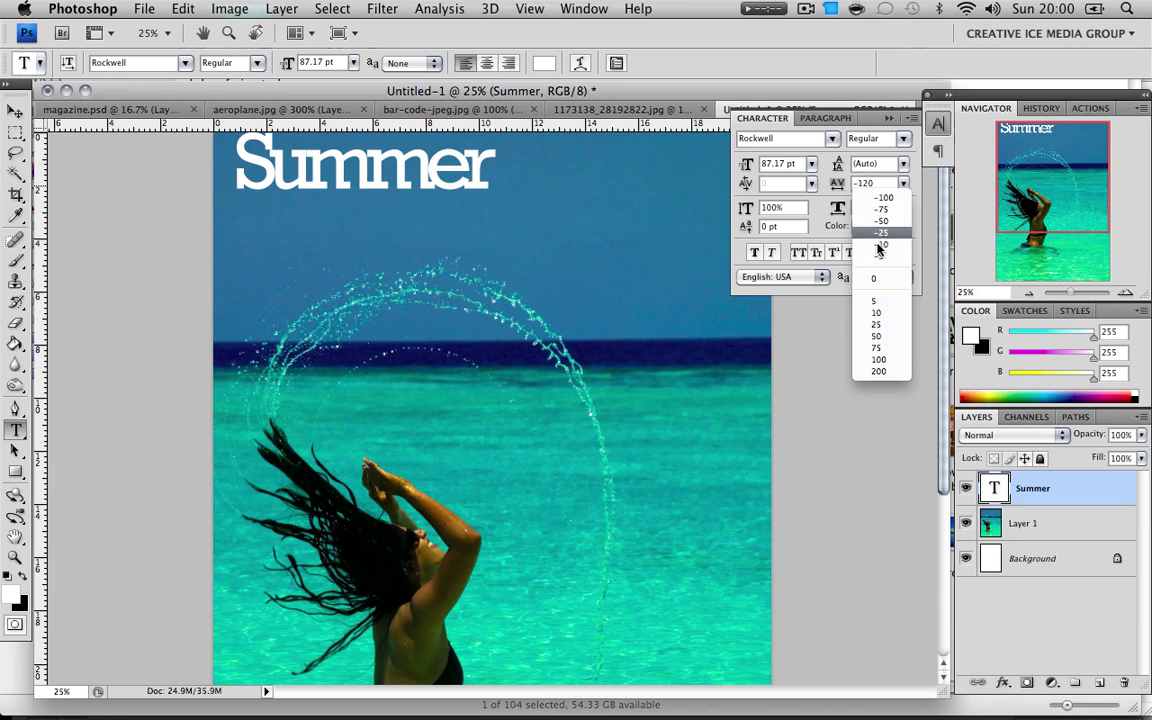
click(874, 279)
Try out the text color and font family choices for the "Summer" text
click(875, 226)
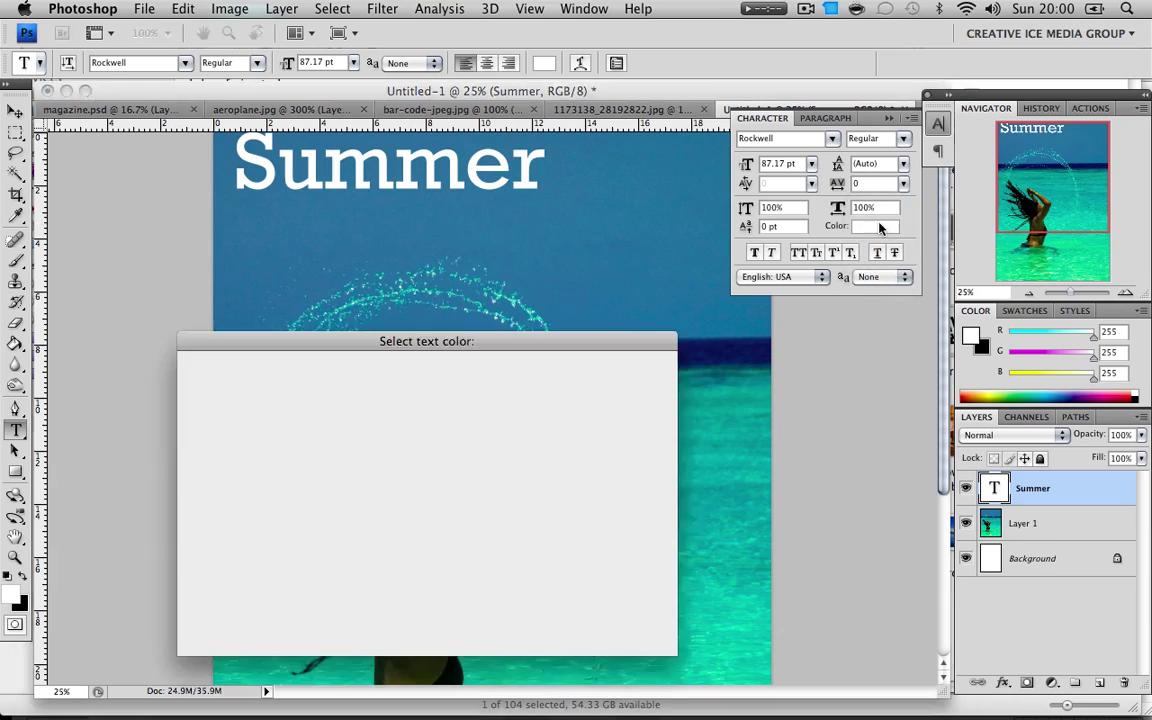
click(416, 393)
click(608, 394)
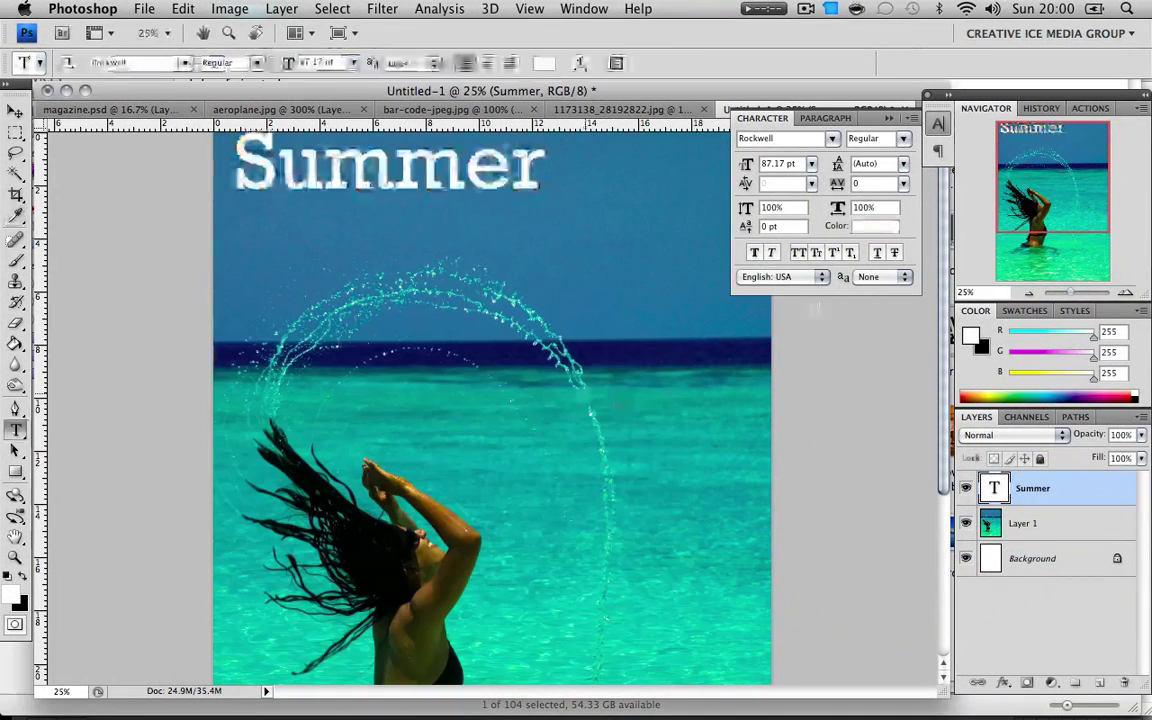
click(787, 139)
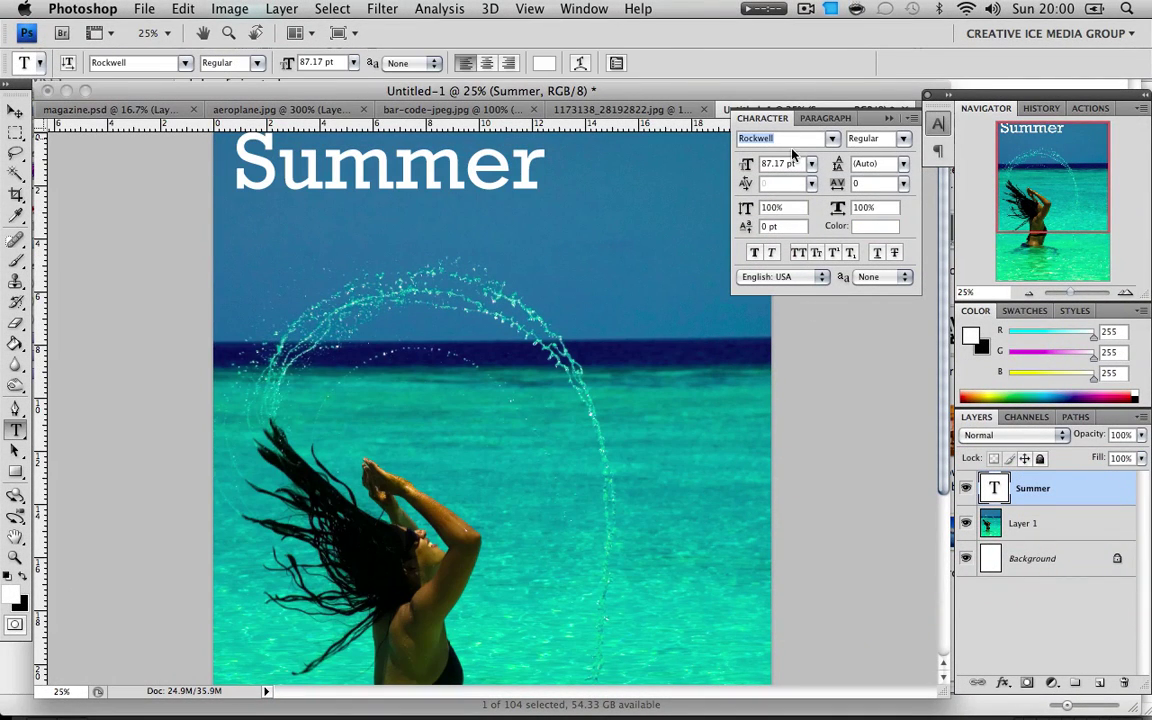
key(Down)
key(Up)
Turn faux italic and all caps on and off again for the "Summer" text
click(775, 254)
click(775, 254)
click(797, 254)
click(797, 254)
Move the "Summer" text slightly down so it sits fully inside the page's upper edge
click(15, 110)
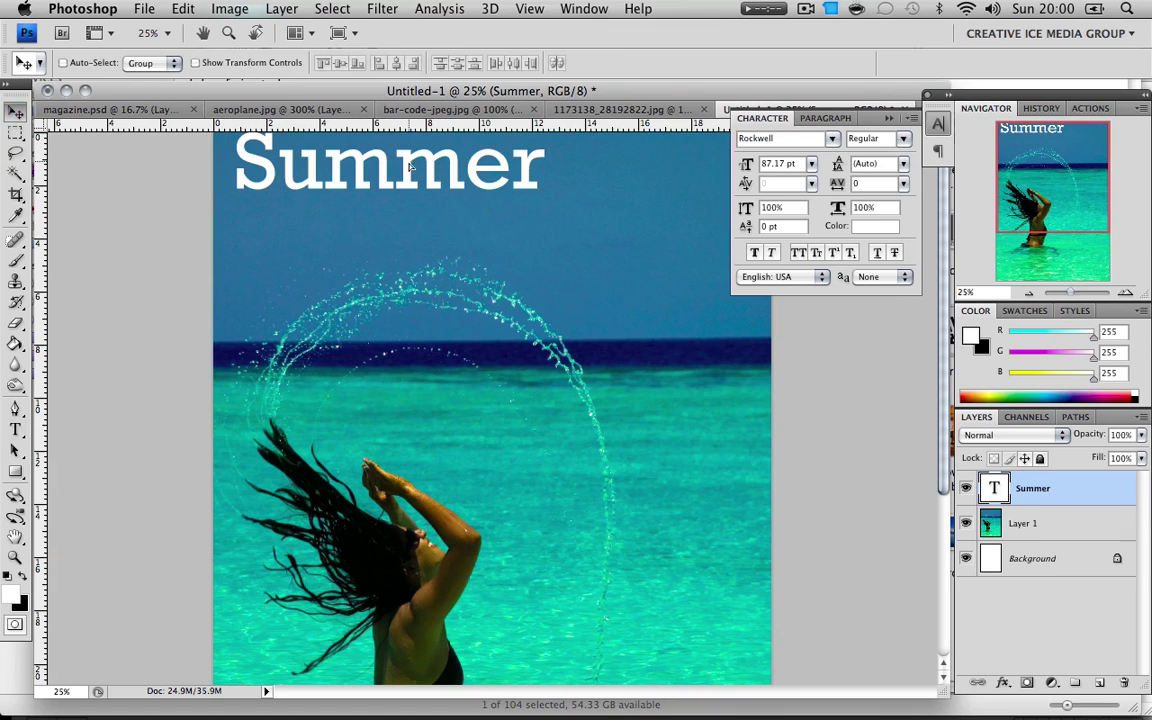
drag(372, 148, 372, 160)
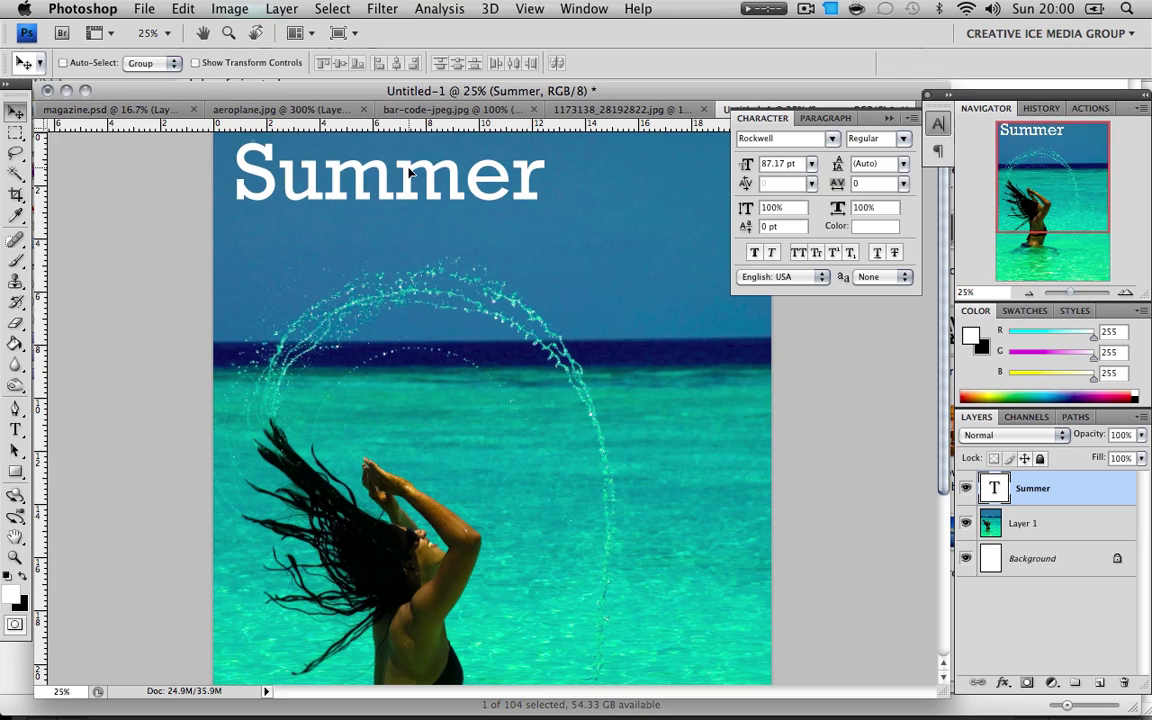
Add the capitalized word "Sizzle" as a new white Rockwell text layer near the horizon, below "Summer"
click(15, 430)
click(306, 352)
text(sizzl)
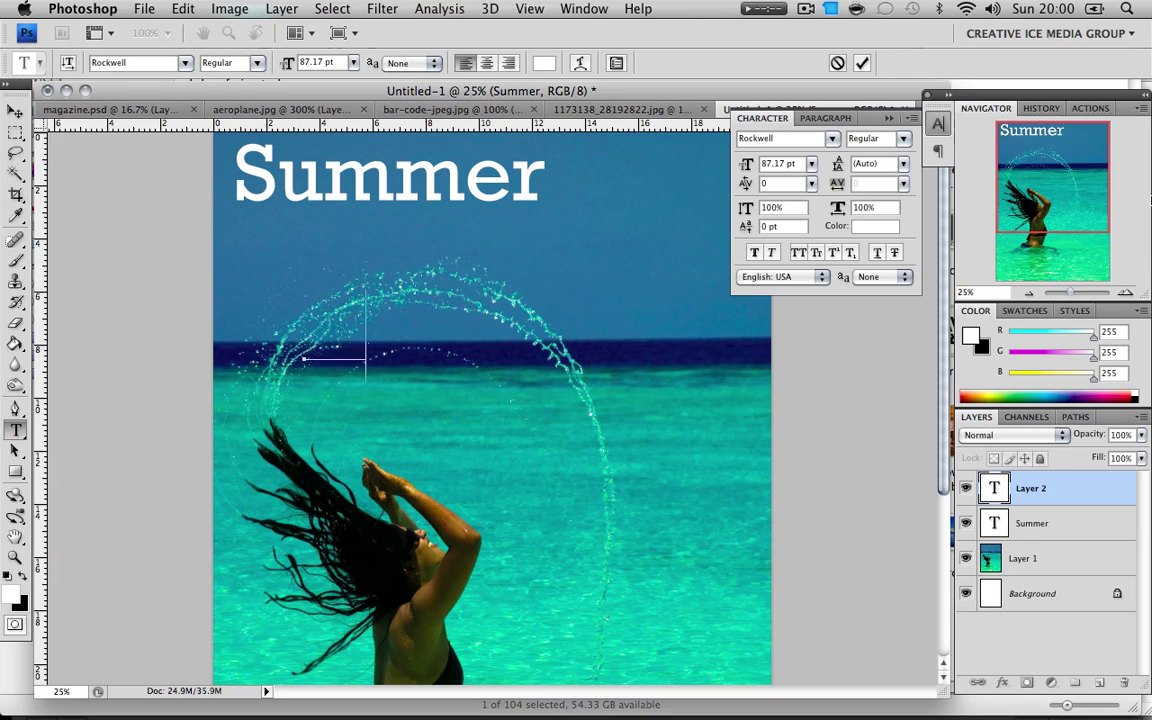
text(e)
key(BackSpace)
key(BackSpace)
key(BackSpace)
key(BackSpace)
key(BackSpace)
key(BackSpace)
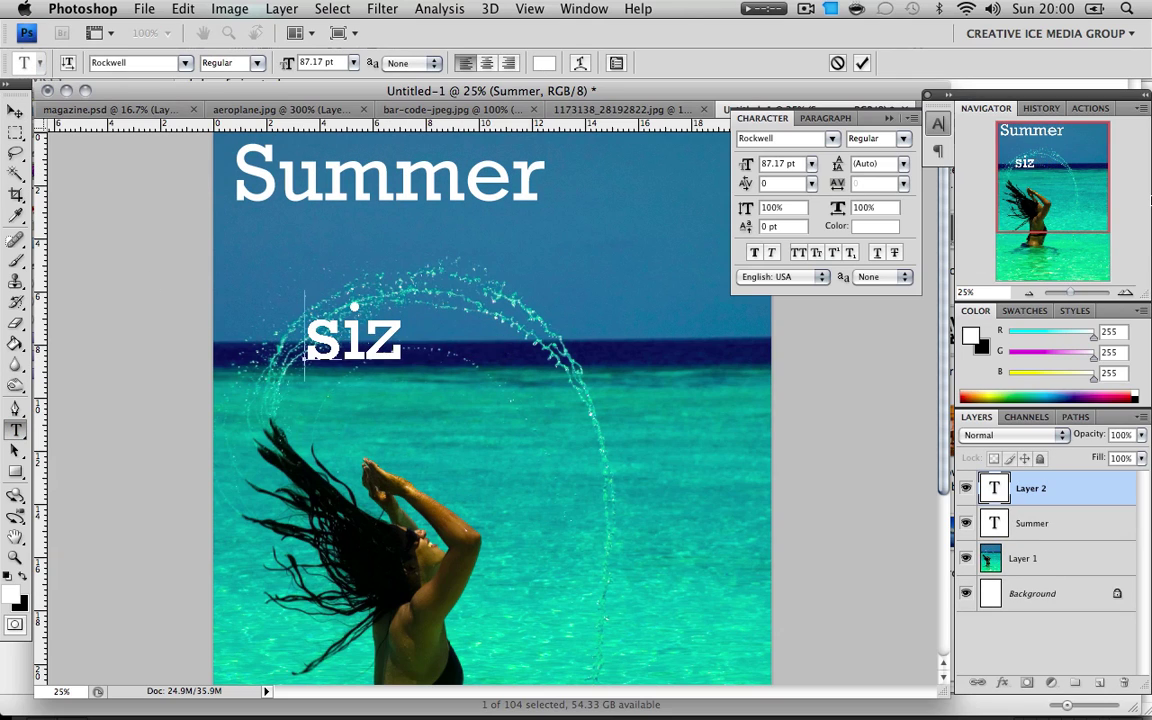
text(Sizzle)
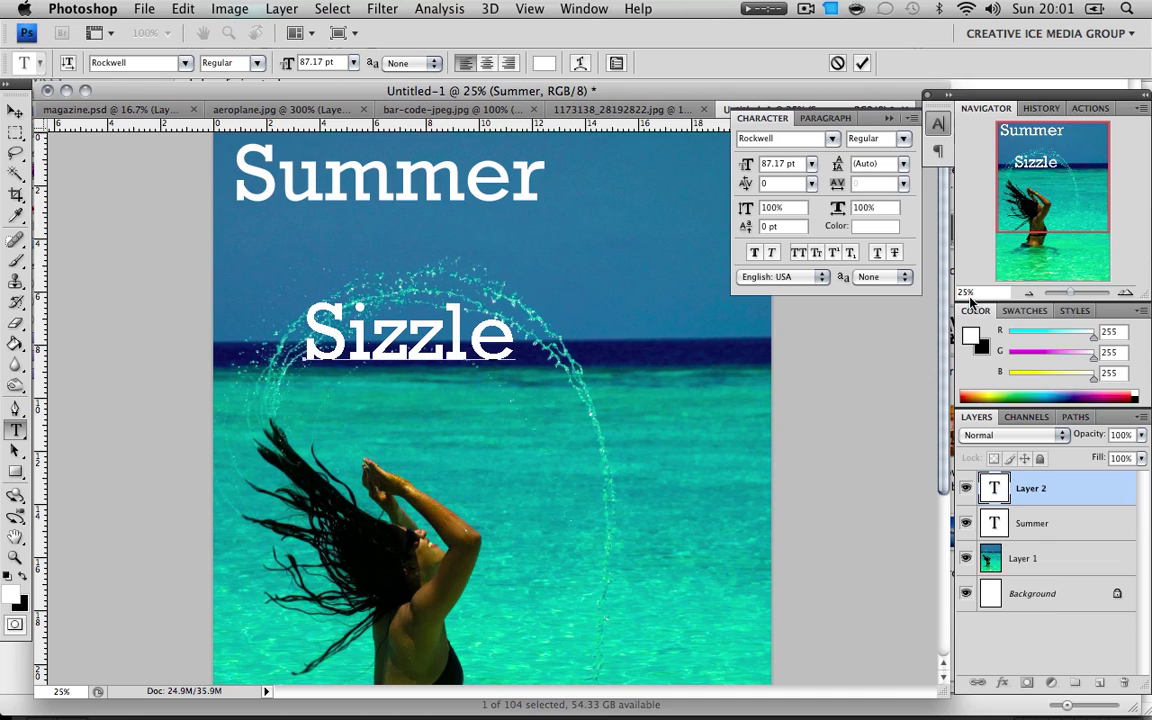
click(15, 110)
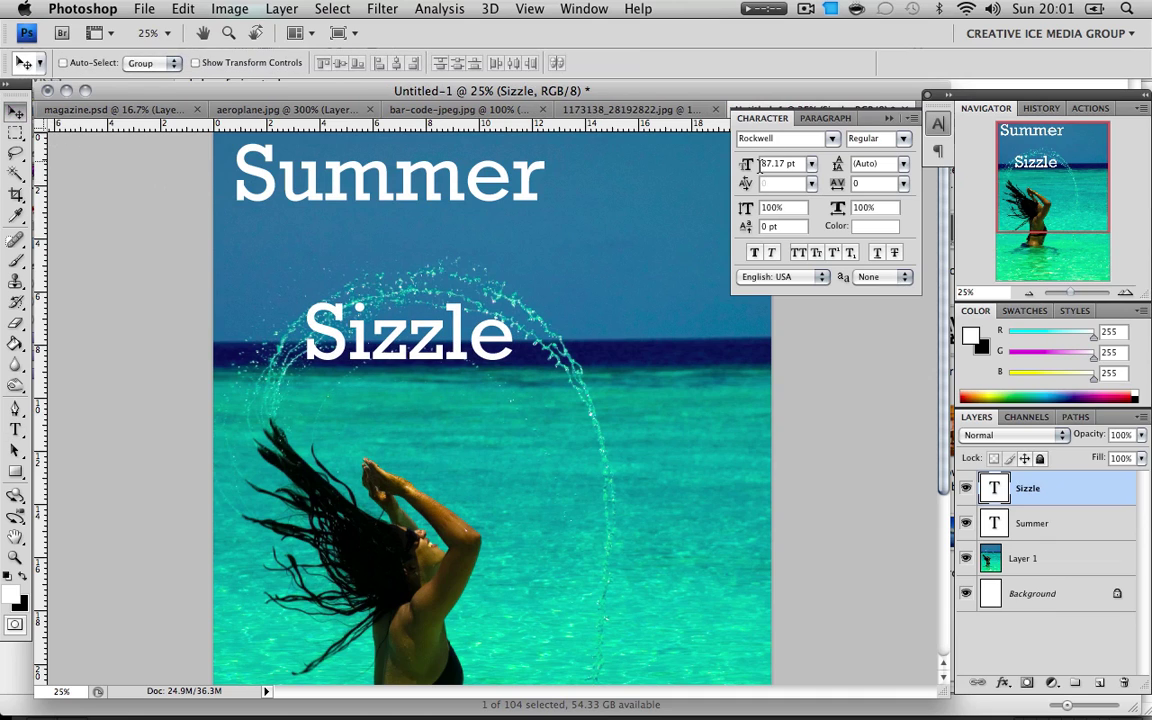
Reduce the "Sizzle" text to 44.17 pt and place it directly after "Summer" on the same baseline
drag(748, 167, 656, 152)
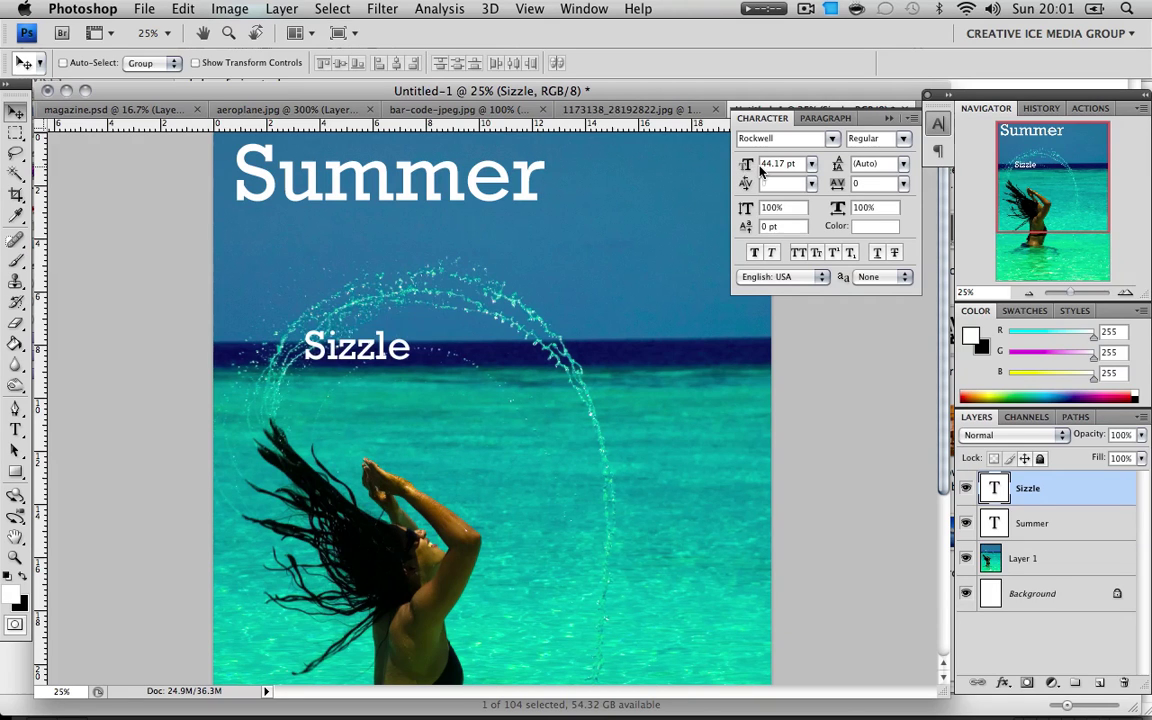
drag(382, 344, 624, 189)
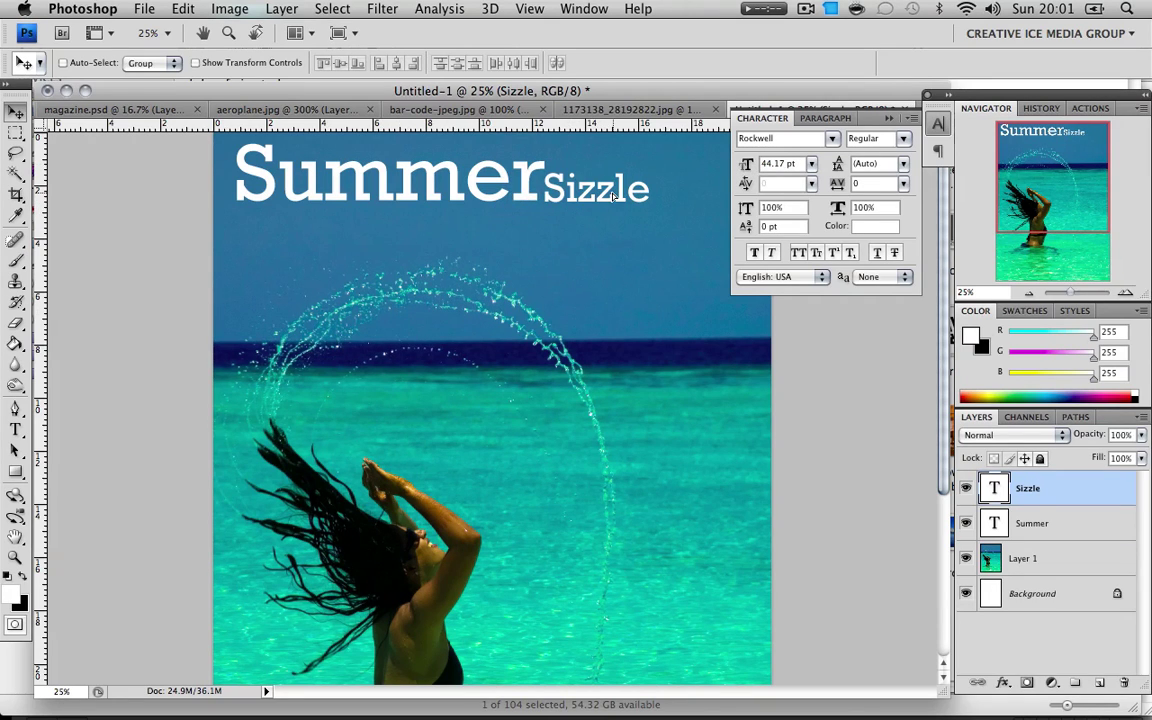
key(shift+Left)
key(shift+Left)
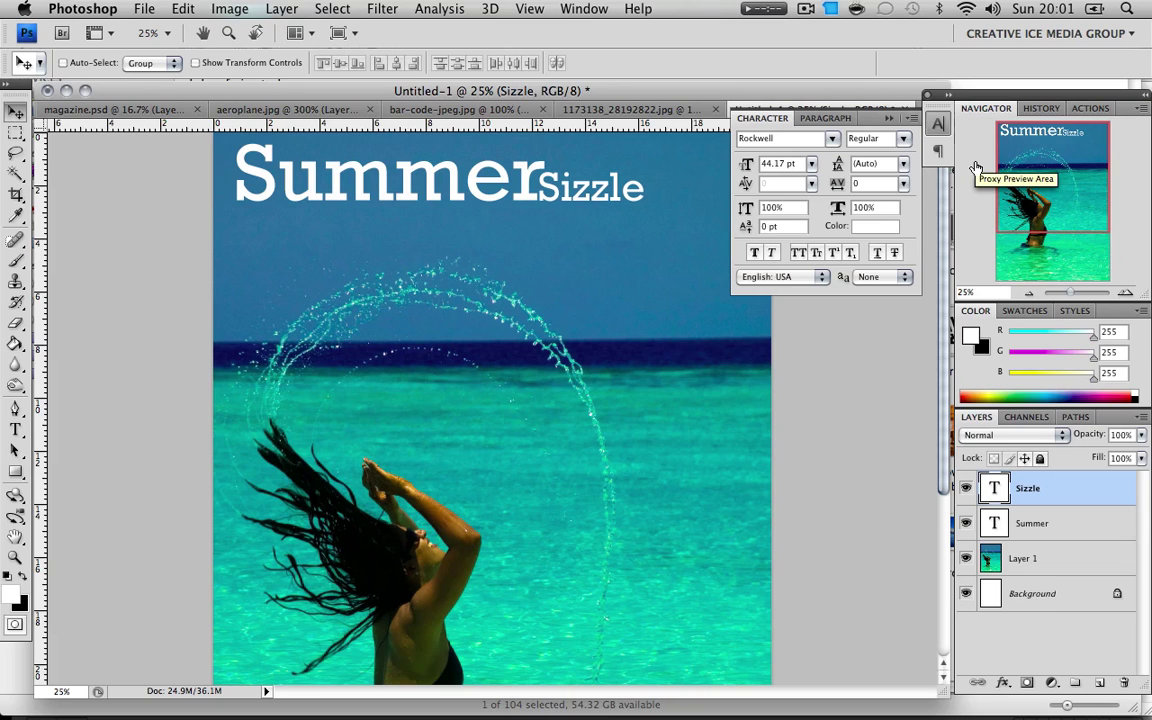
Reduce the "Sizzle" text further to 39.17 pt
key(super+shift+comma)
key(super+shift+comma)
key(super+shift+comma)
key(super+shift+comma)
key(super+shift+comma)
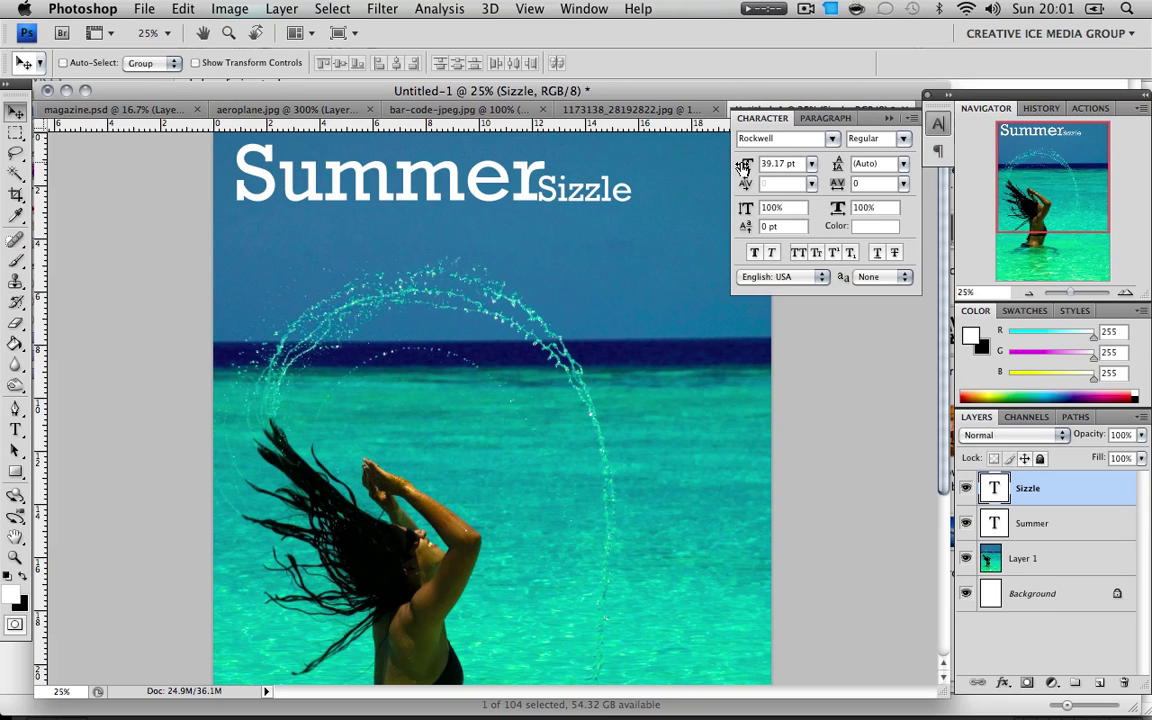
drag(1012, 258, 1093, 174)
Apply all caps to both the "Summer" and "Sizzle" layers, checking the masthead in magazine.psd
click(1010, 523)
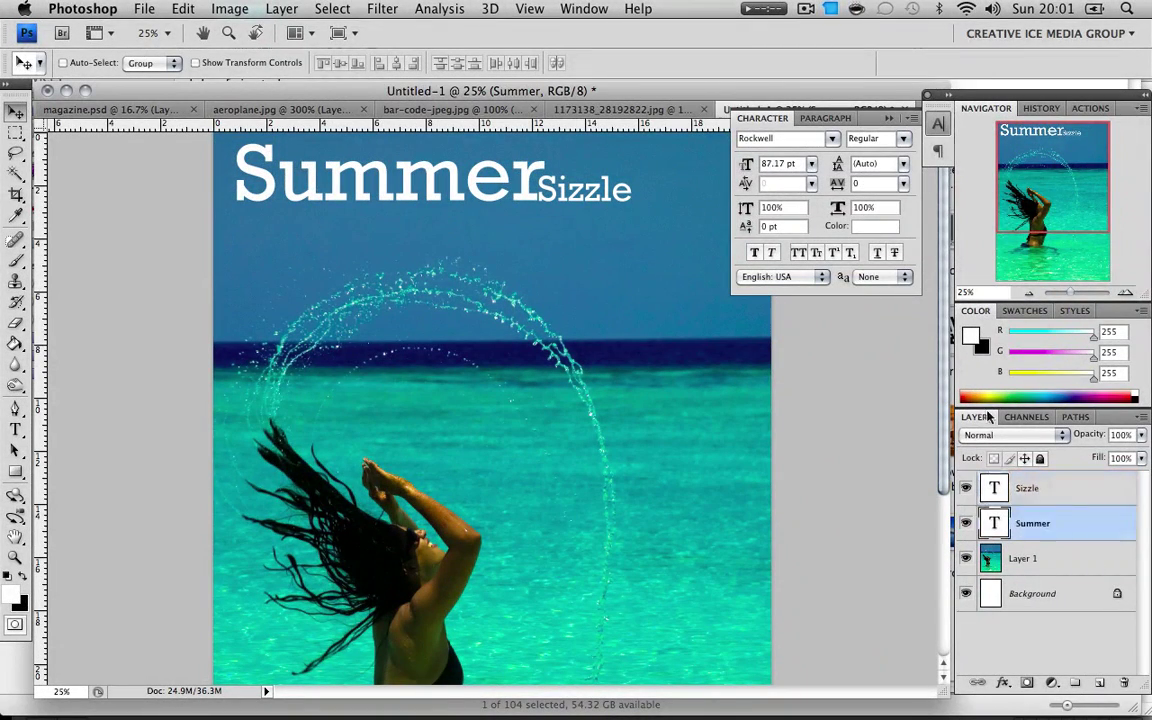
click(796, 254)
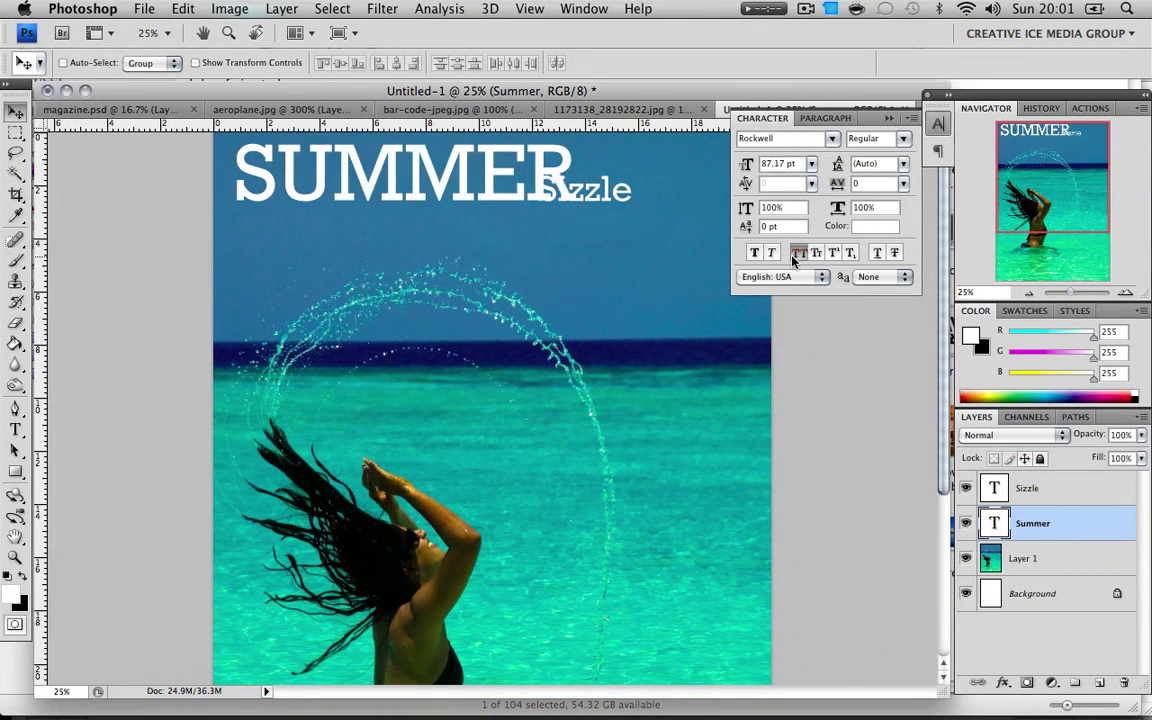
click(123, 110)
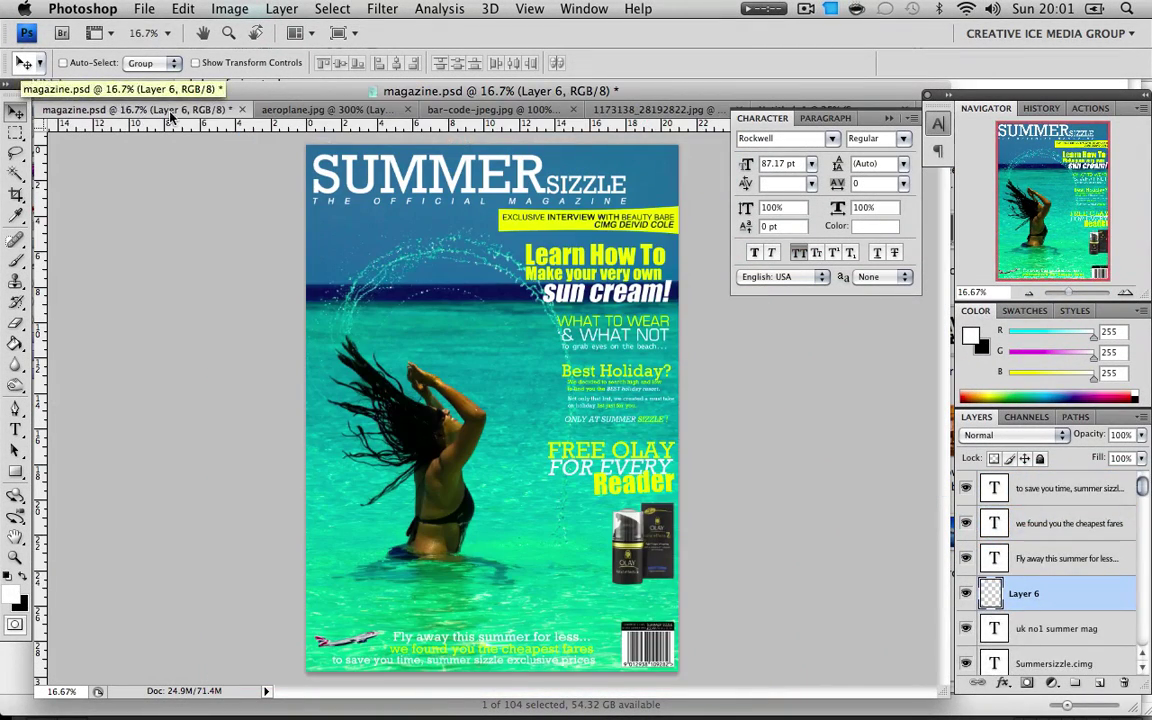
click(680, 109)
click(755, 108)
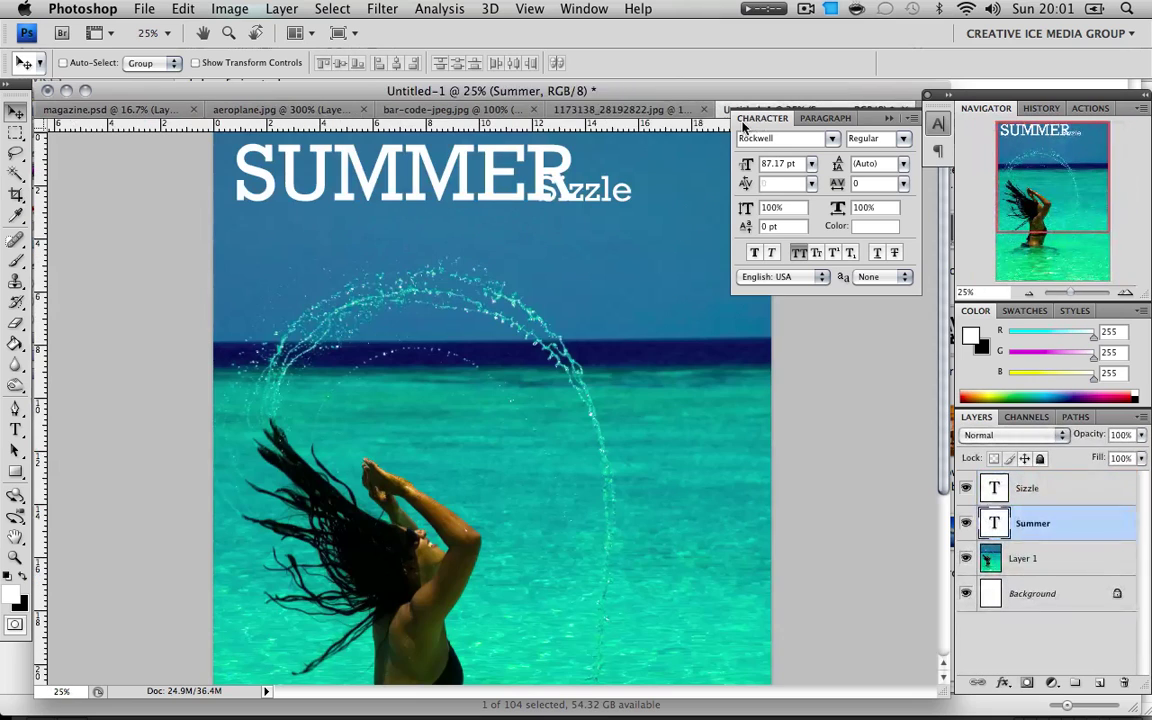
click(1060, 486)
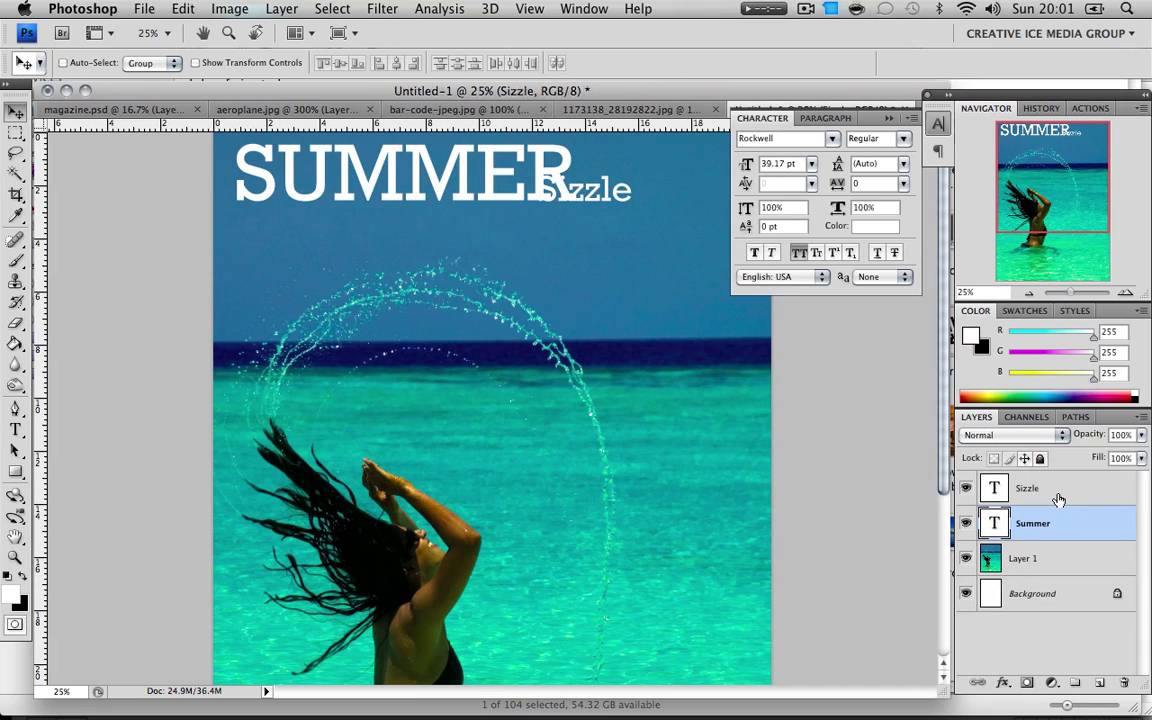
click(798, 252)
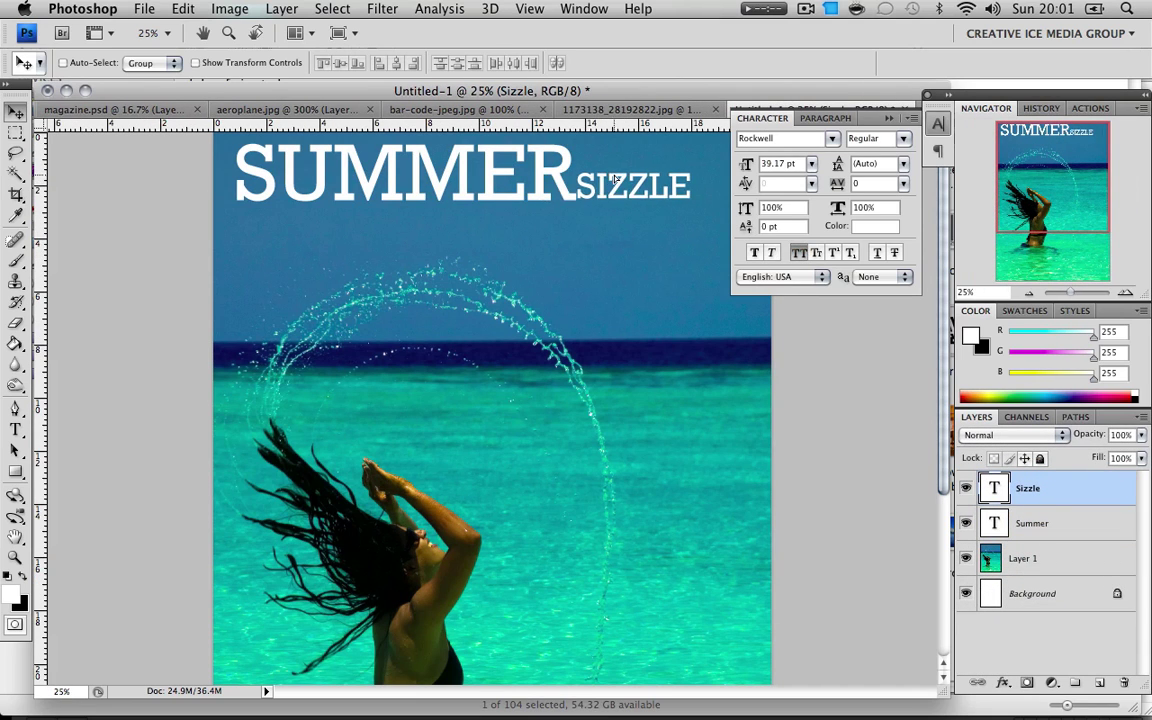
Reduce the "Sizzle" text to 37.17 pt and the "Summer" text to about 71 pt
key(super+shift+comma)
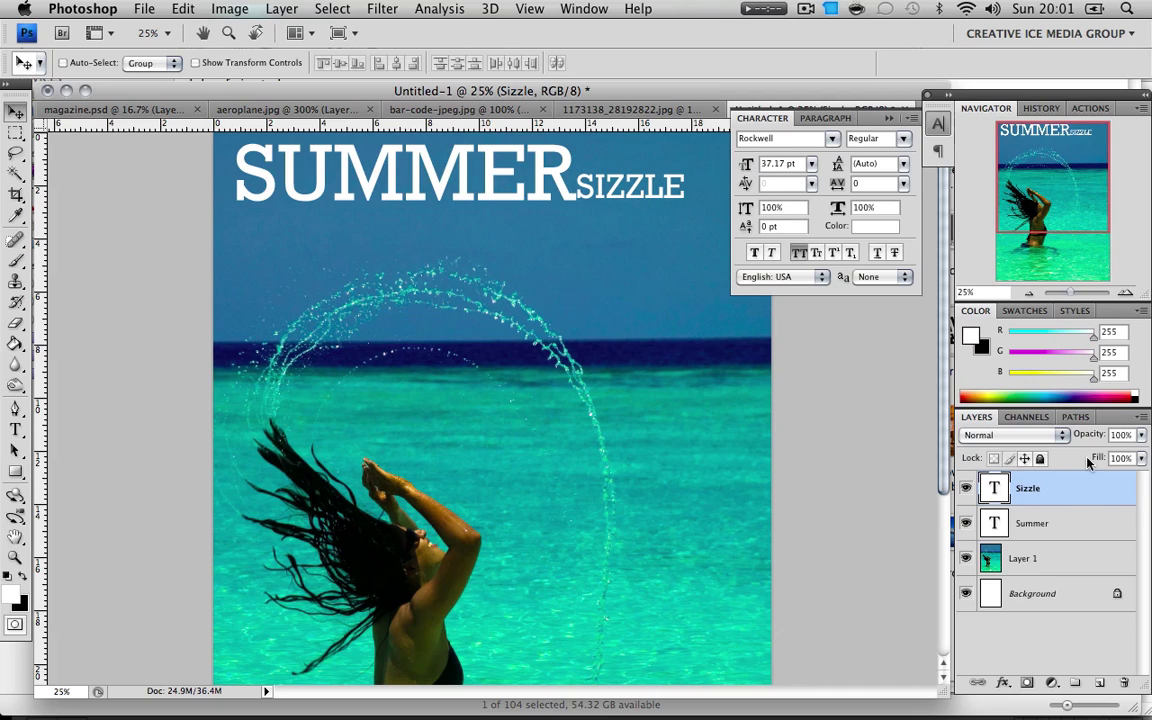
click(1063, 512)
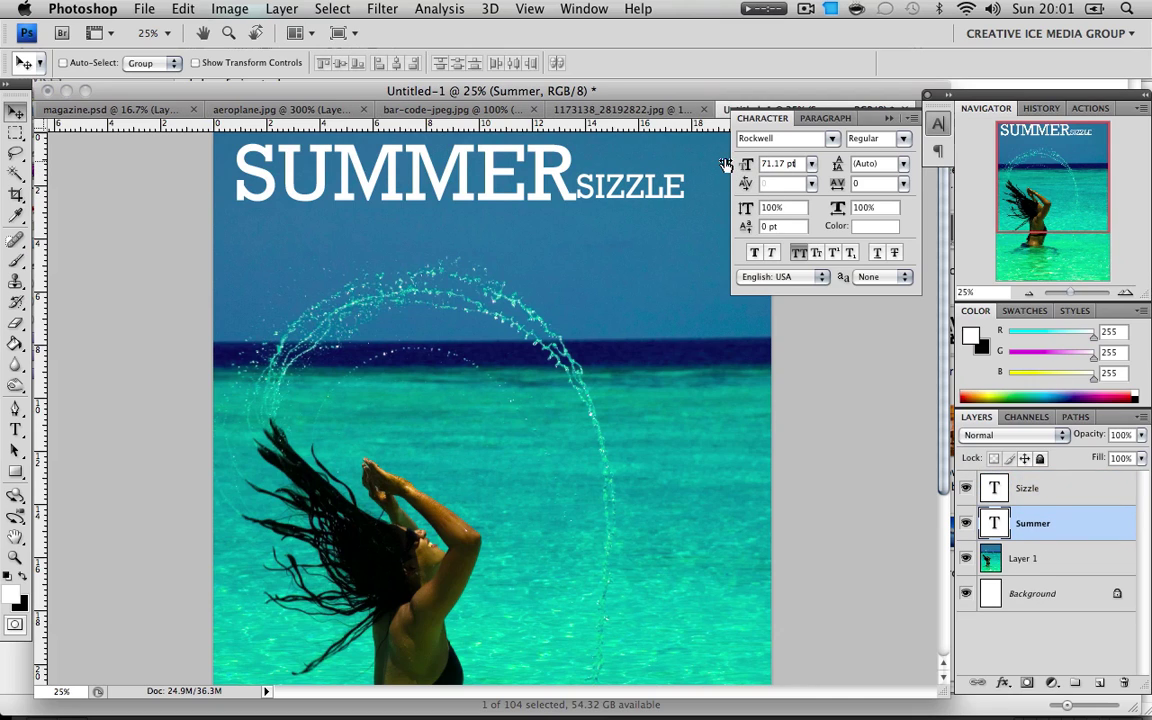
drag(746, 163, 726, 162)
Move "Sizzle" up against the end of "Summer" on its baseline and compare the masthead with magazine.psd
click(1045, 490)
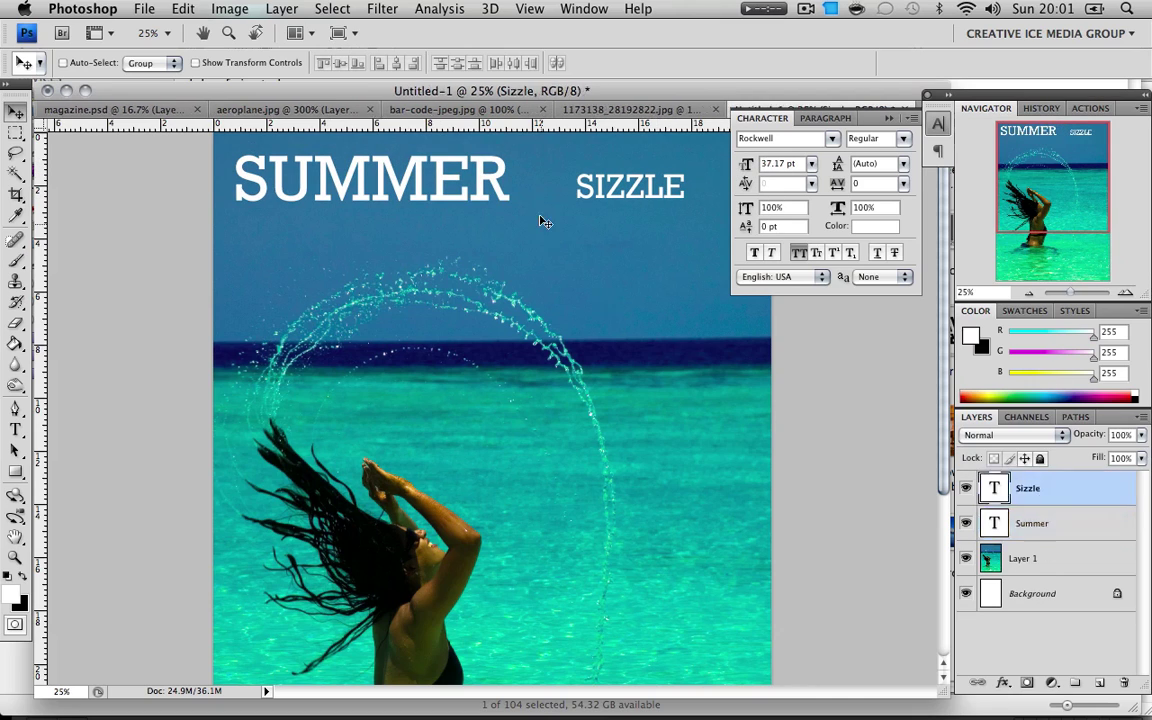
drag(563, 195, 497, 198)
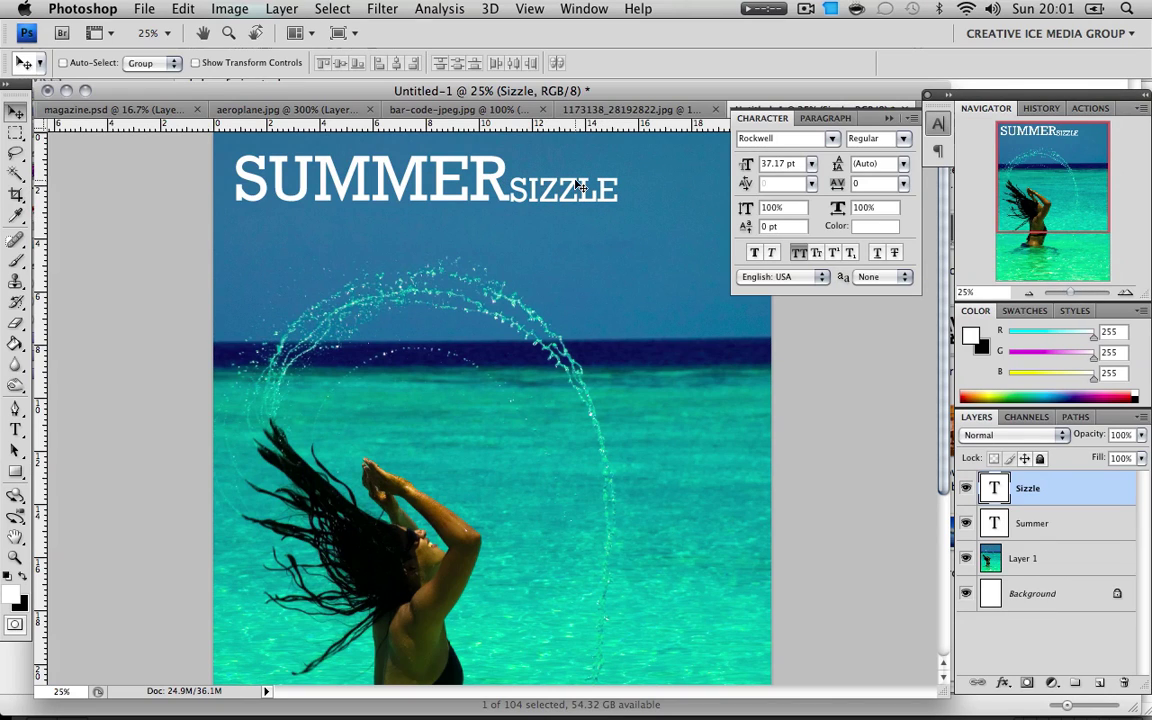
click(76, 109)
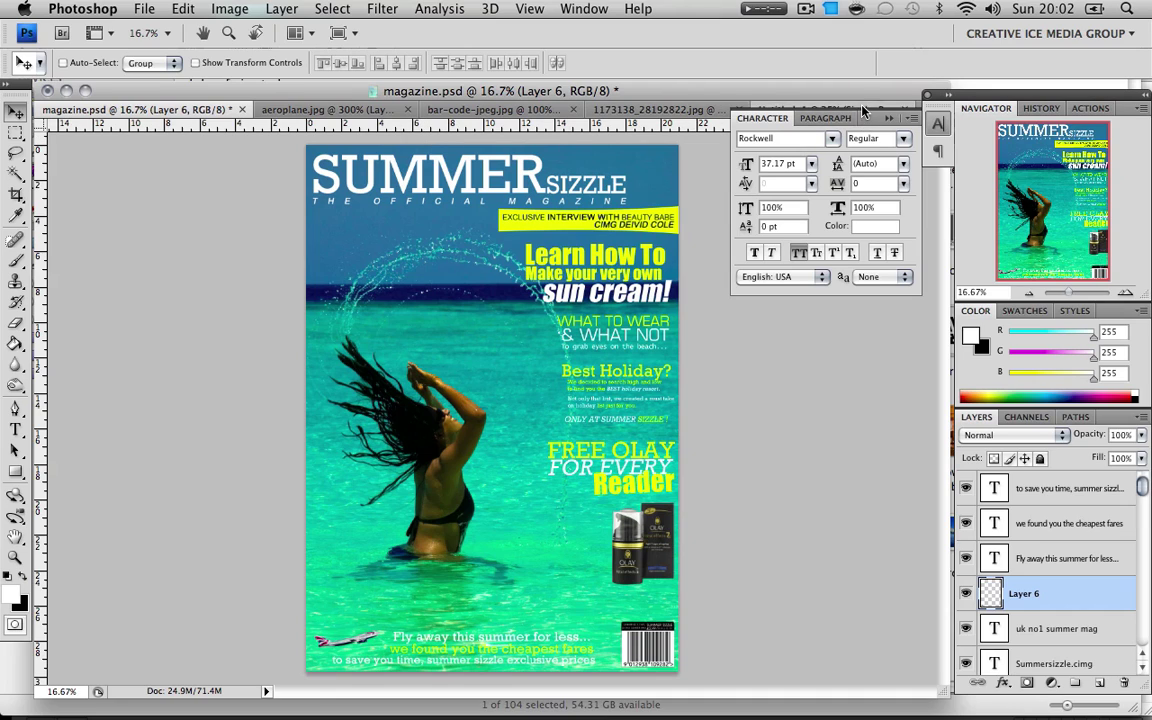
click(775, 107)
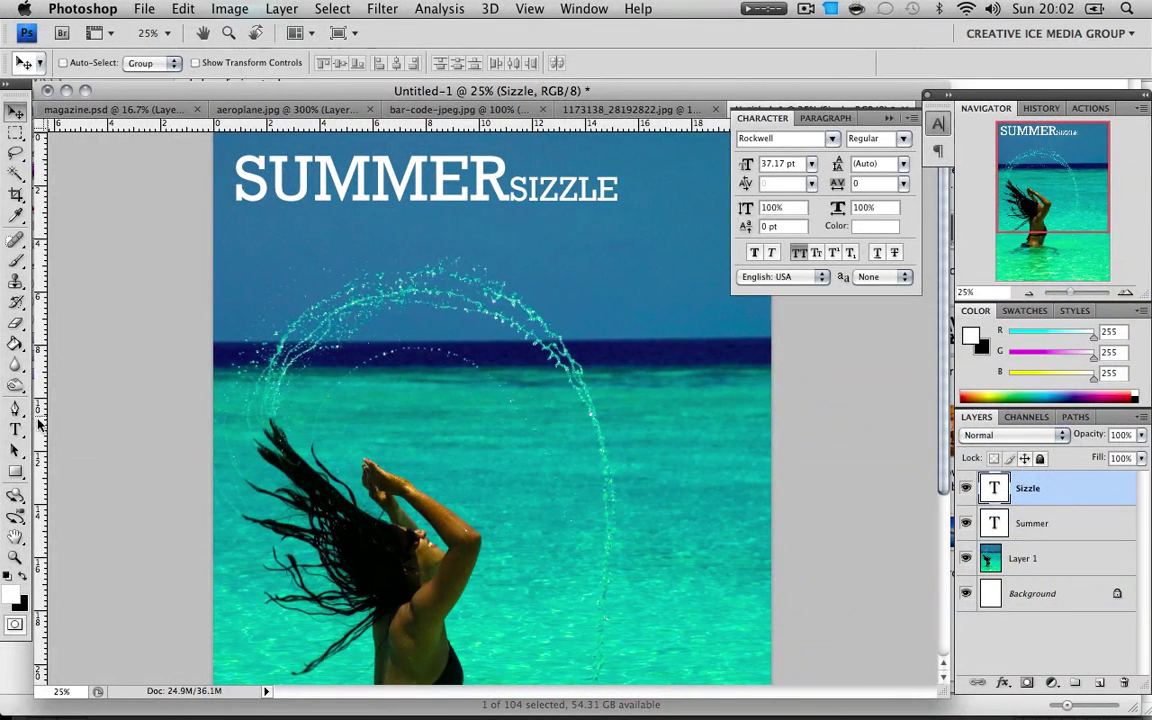
Add the text "Hello" as a new layer just above the woman's raised hands
click(15, 429)
click(326, 352)
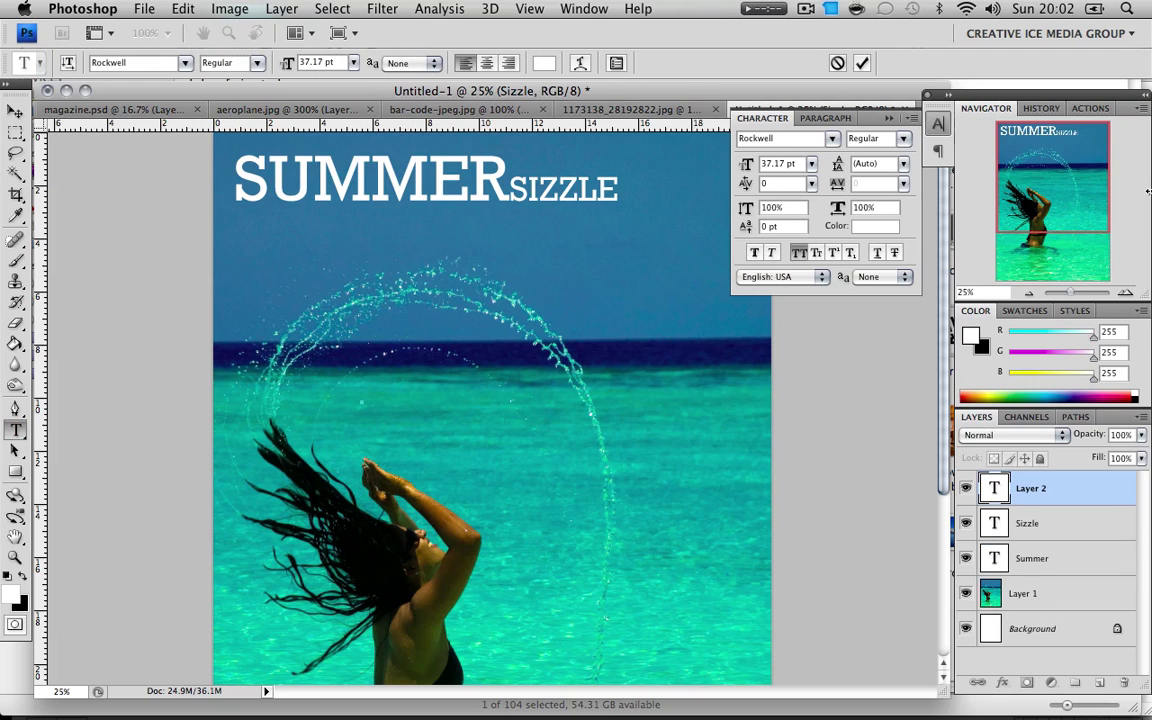
text(HELLO)
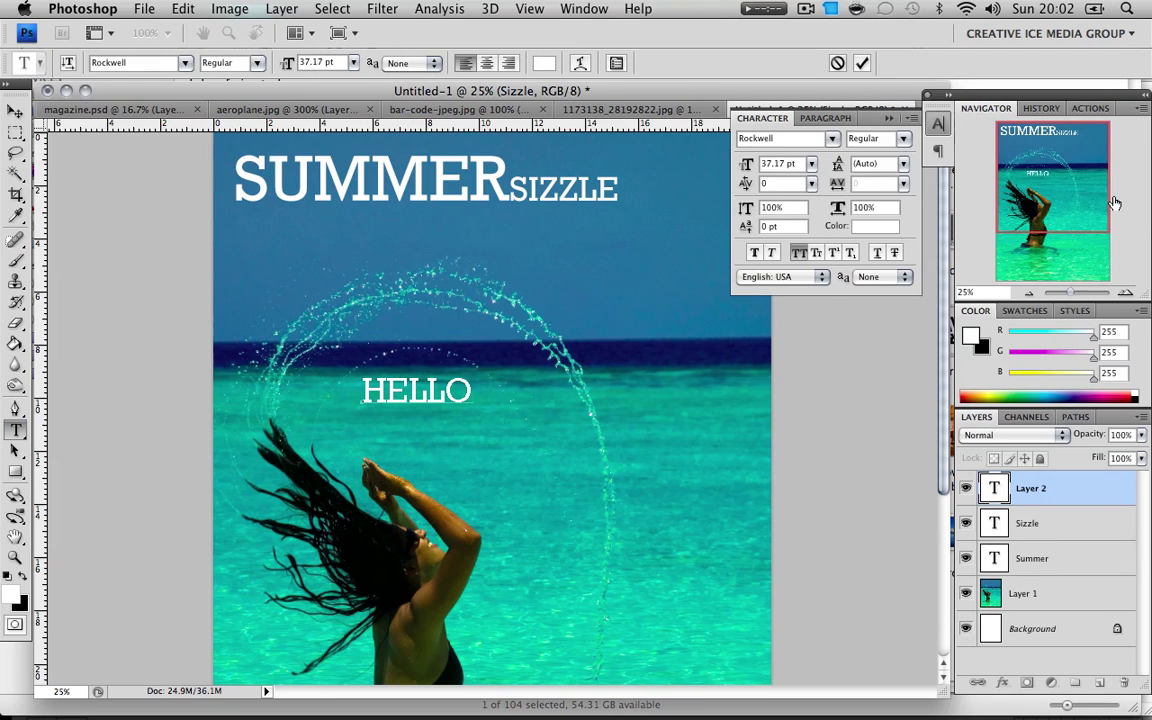
click(15, 110)
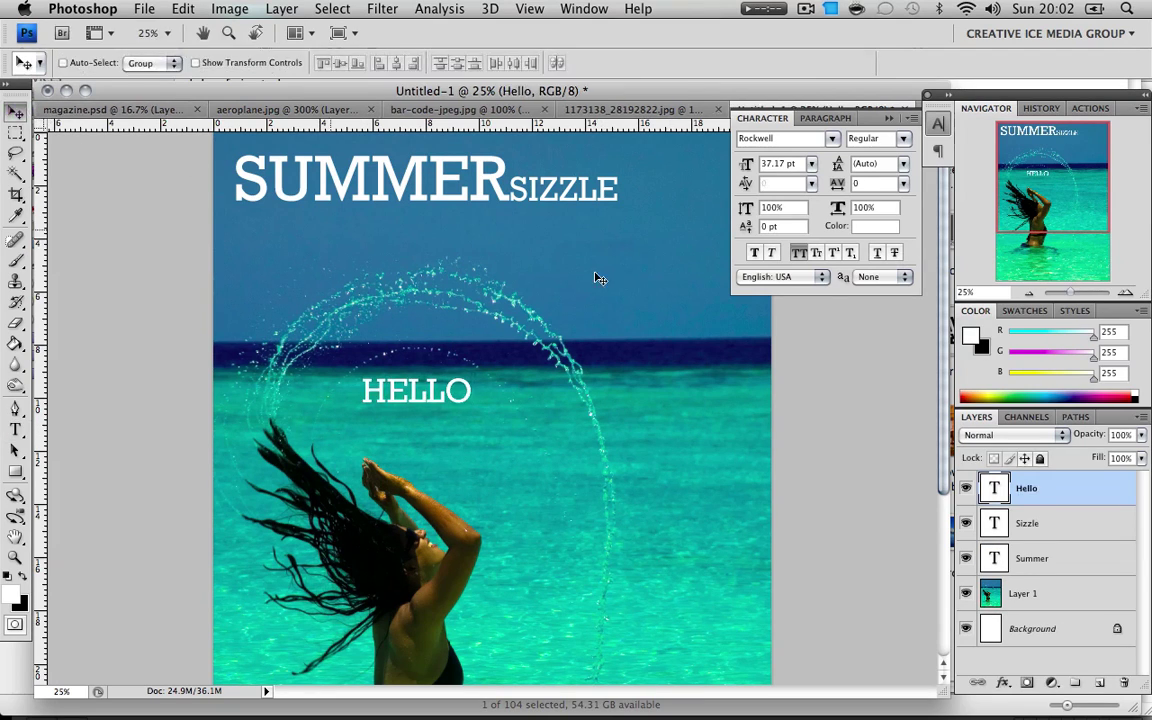
Turn off all caps for the "Hello" text and apply faux bold
click(799, 254)
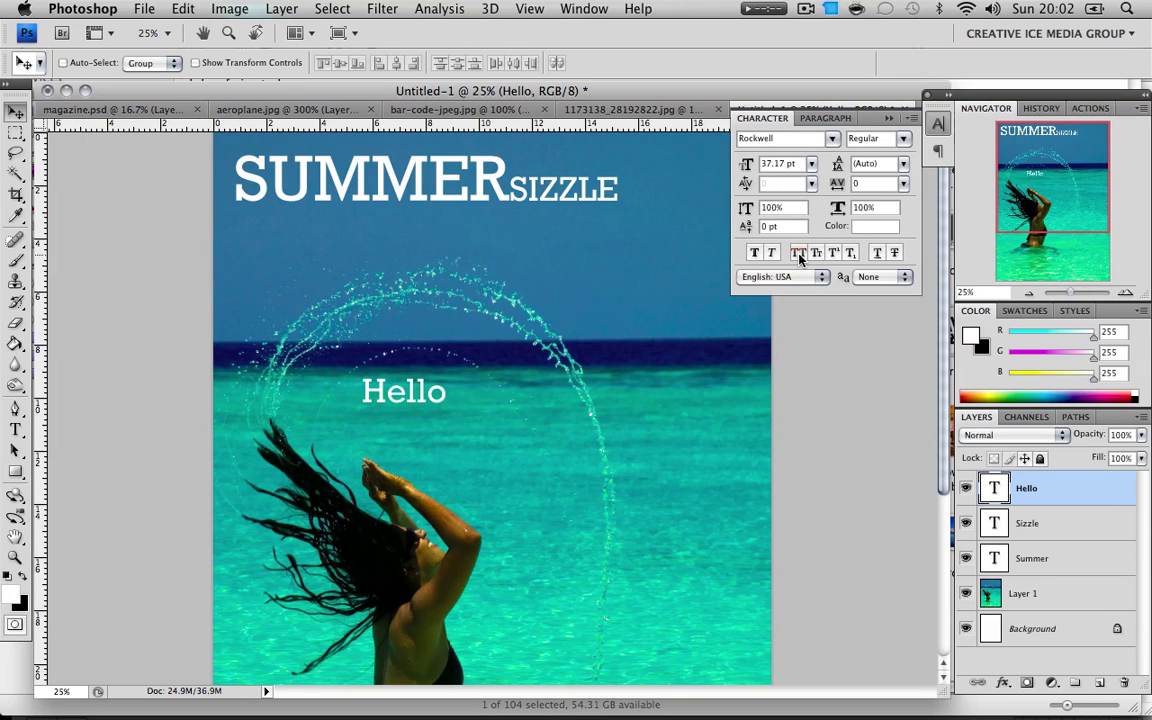
click(799, 254)
click(799, 254)
click(799, 254)
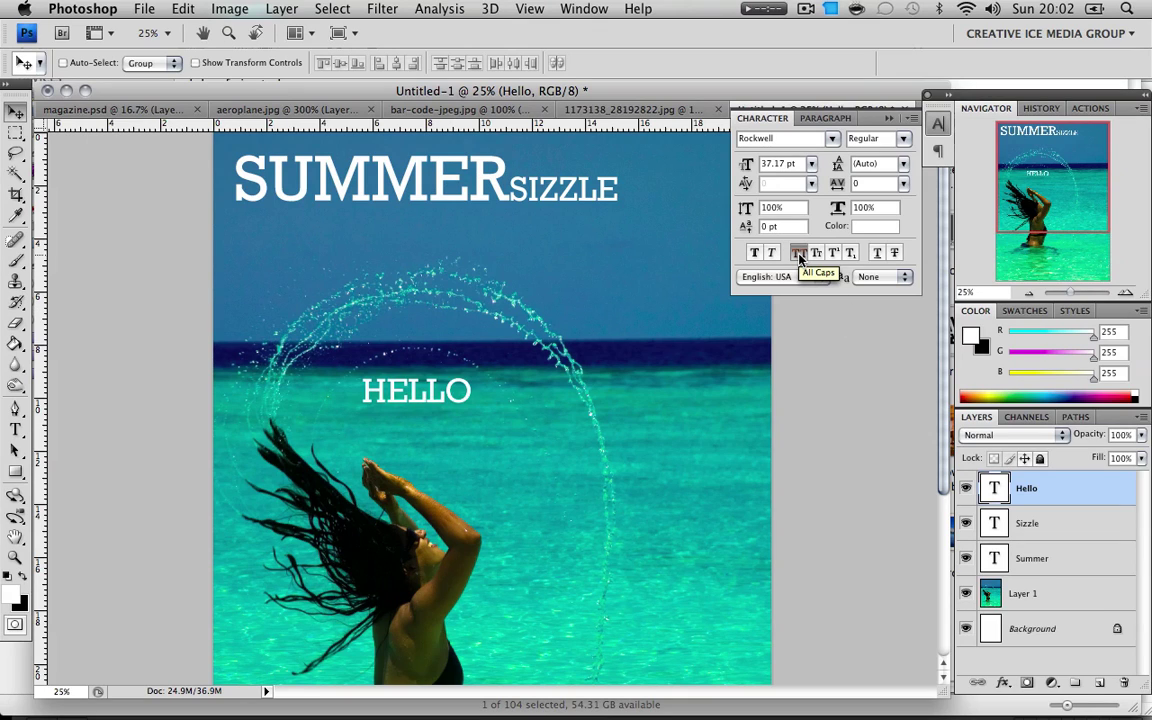
click(799, 254)
click(799, 254)
click(799, 254)
click(753, 254)
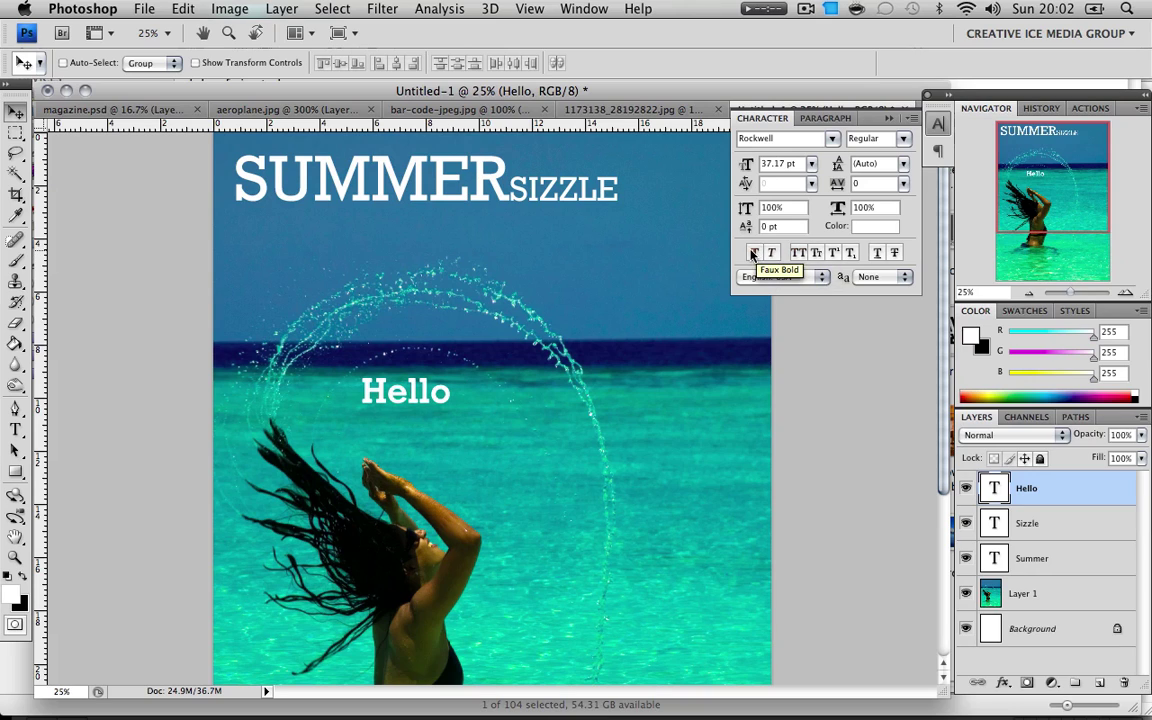
Turn off faux bold for the "Hello" text and try faux italic on and off
click(753, 254)
click(771, 254)
click(771, 254)
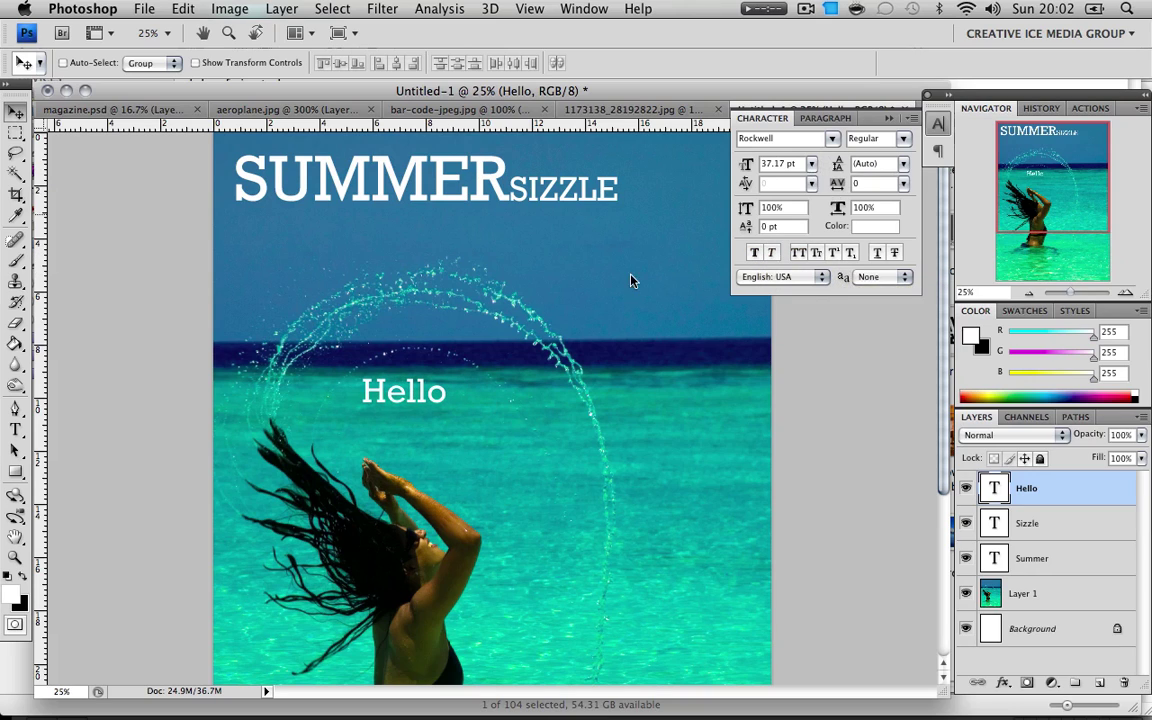
Extend the "Hello" text to "Hello my name is" followed by a first name, and move it up over the horizon
click(15, 430)
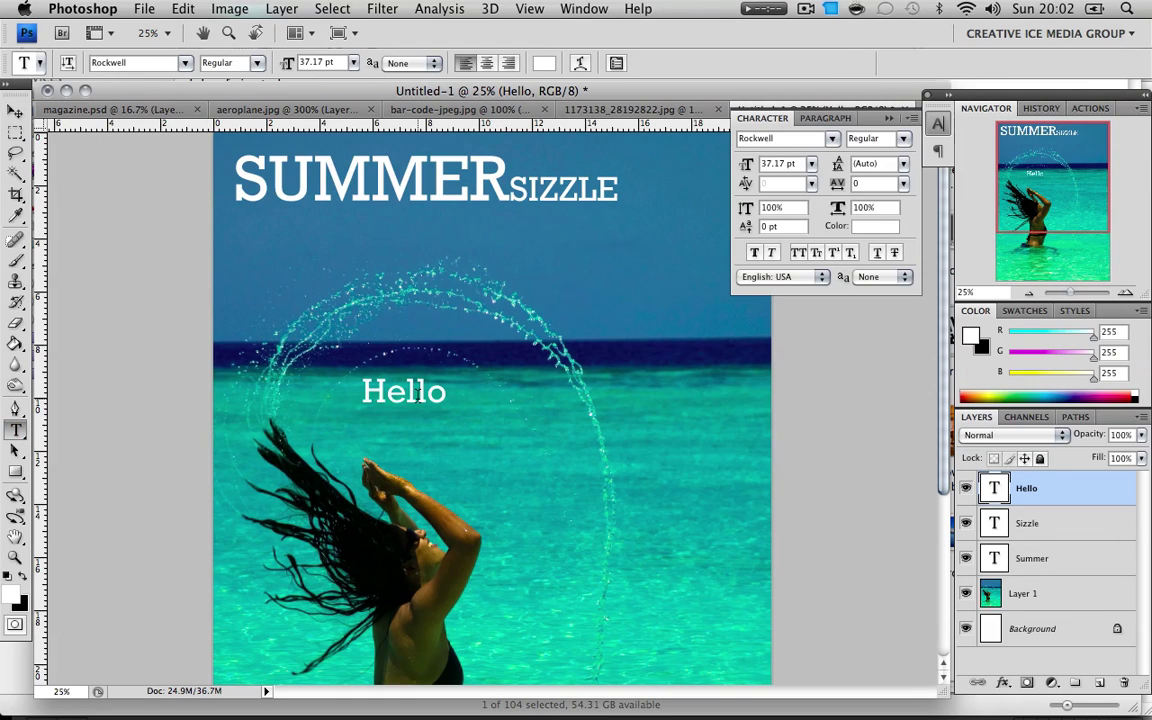
click(418, 391)
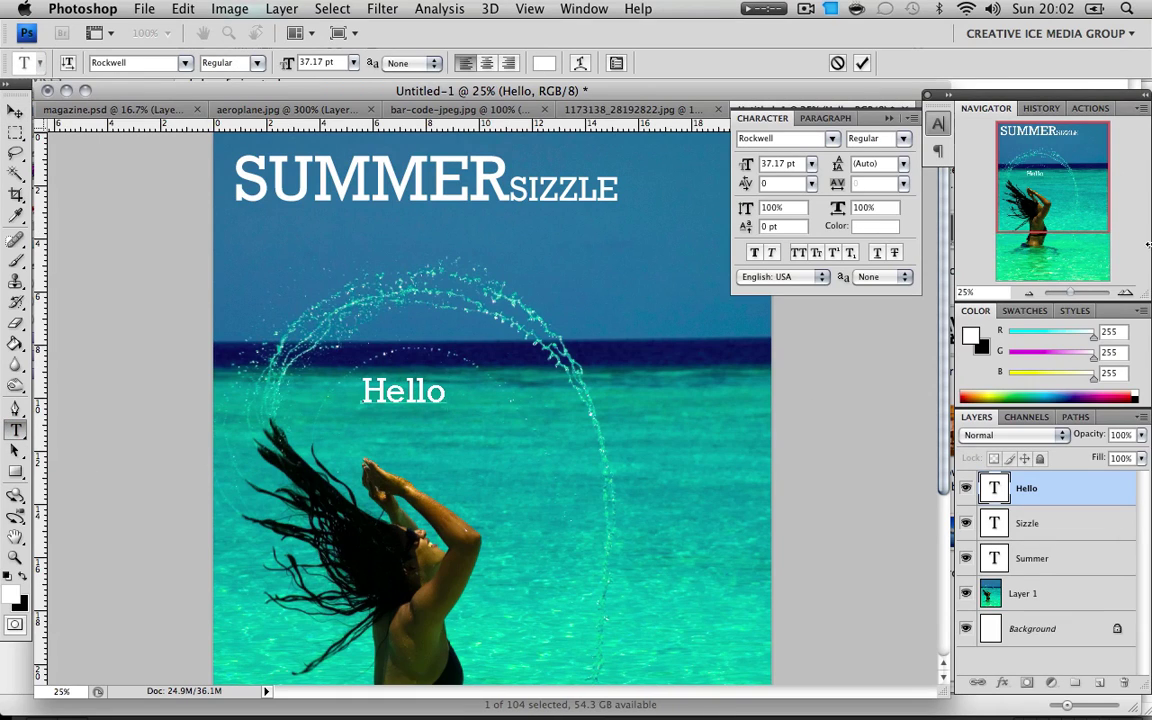
text(my name)
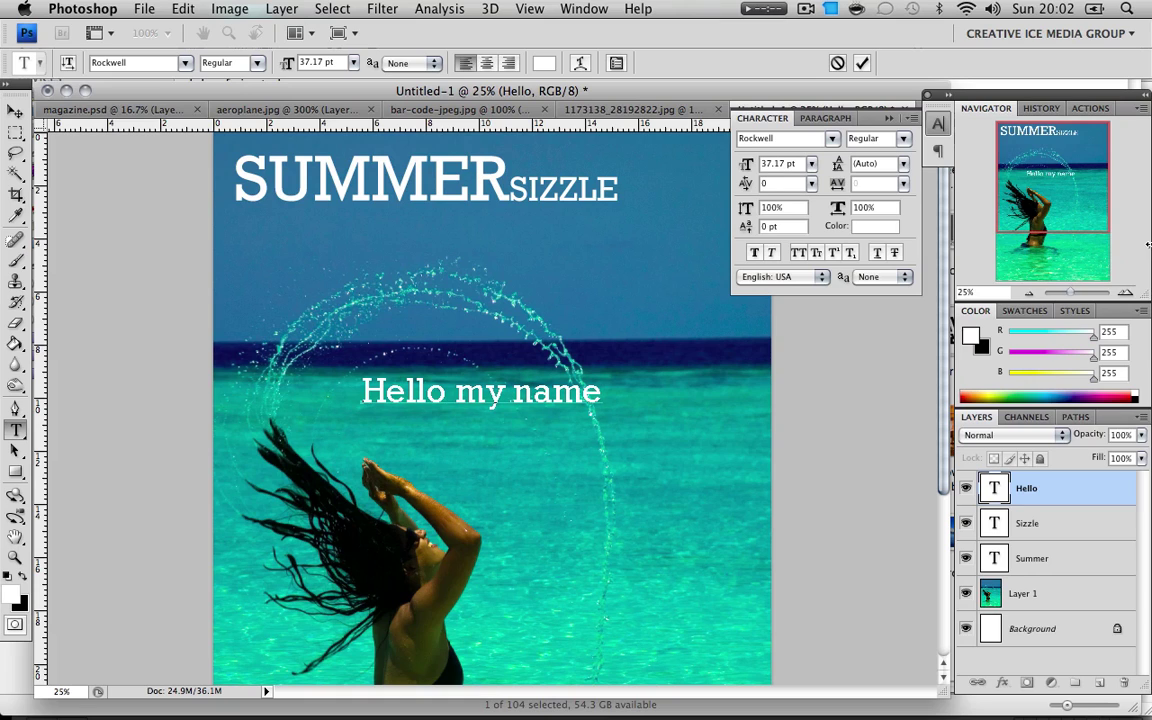
text( is Deivid)
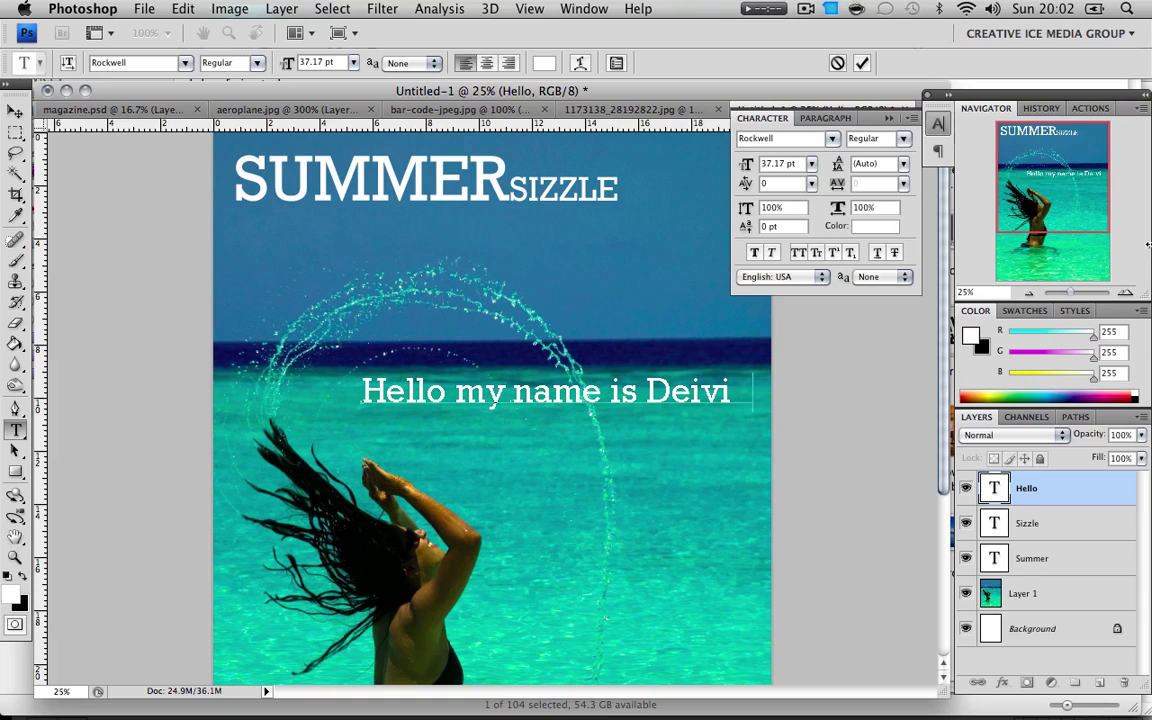
click(16, 110)
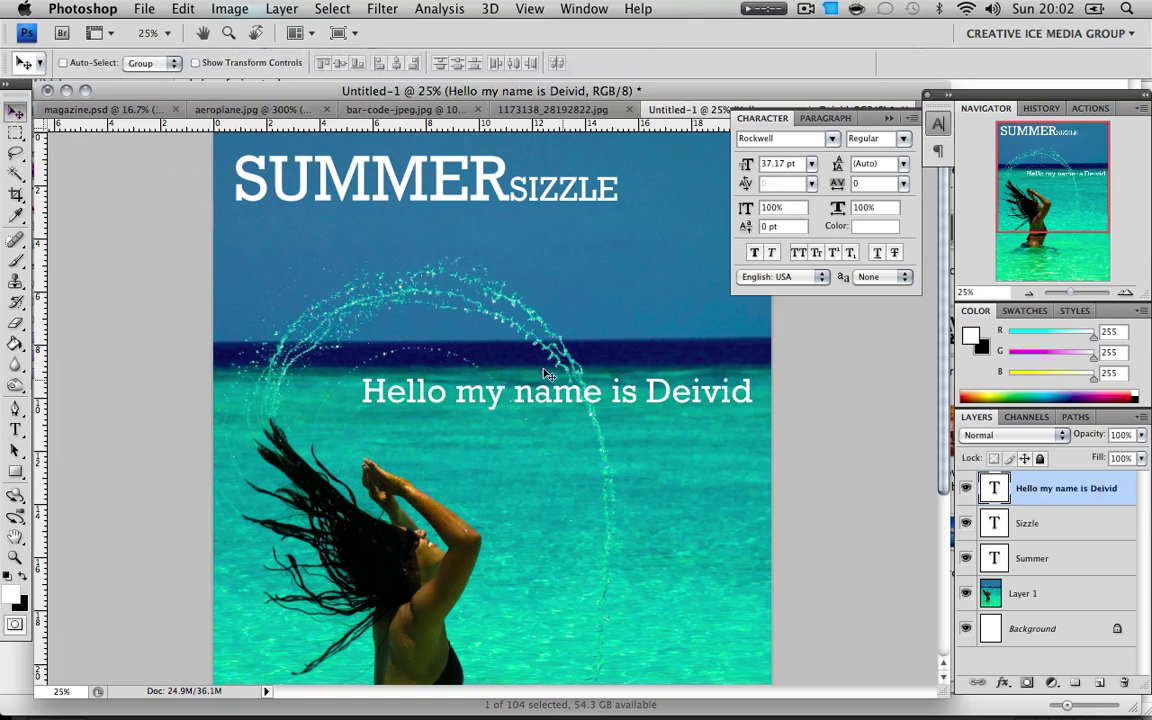
drag(563, 399, 475, 365)
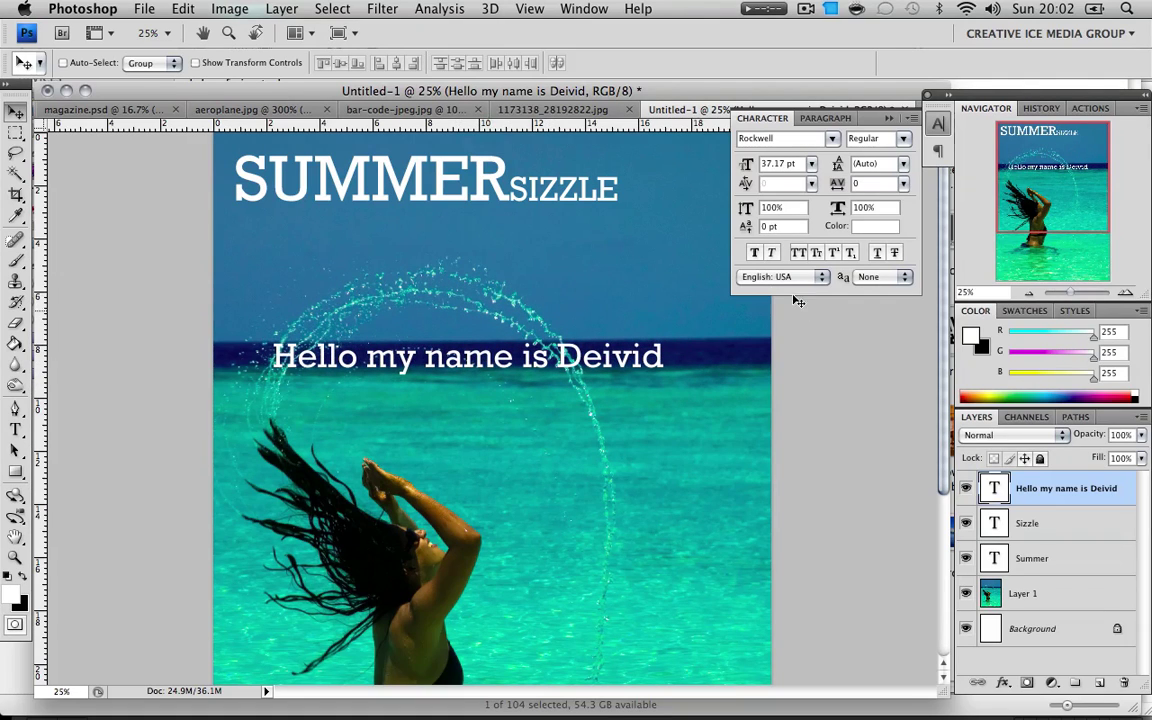
Change the greeting text's font to Arial and move it down onto the water below the horizon
click(766, 139)
text(Arial)
key(Return)
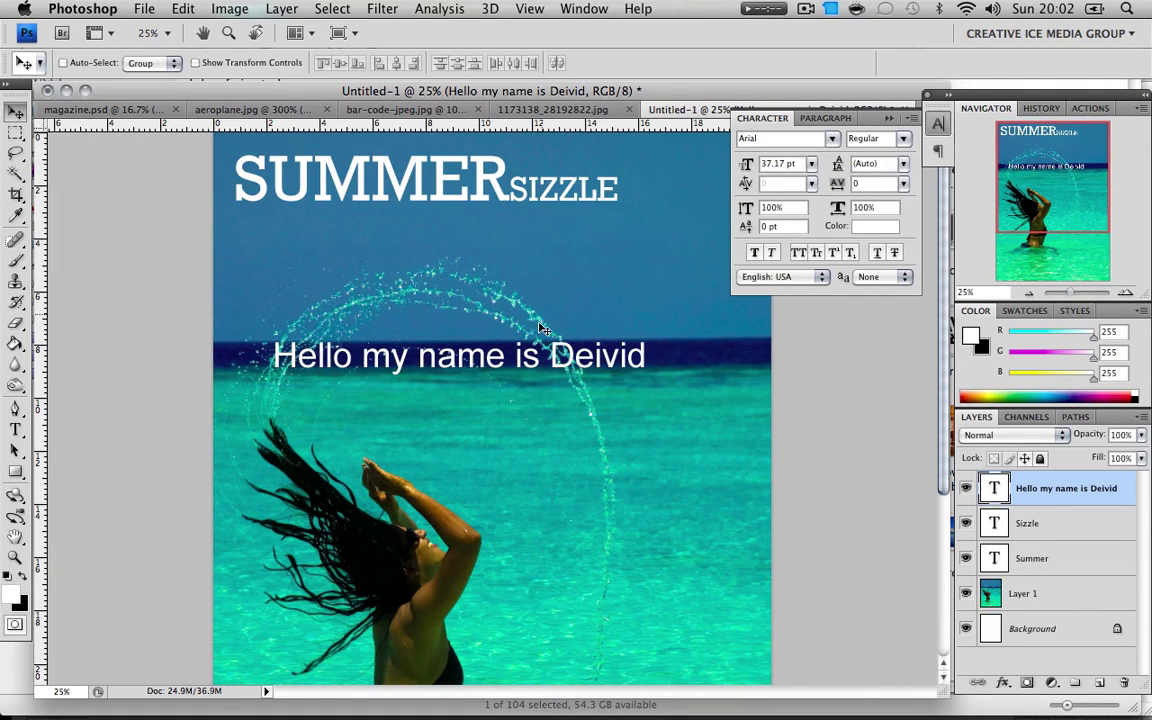
drag(528, 330, 603, 413)
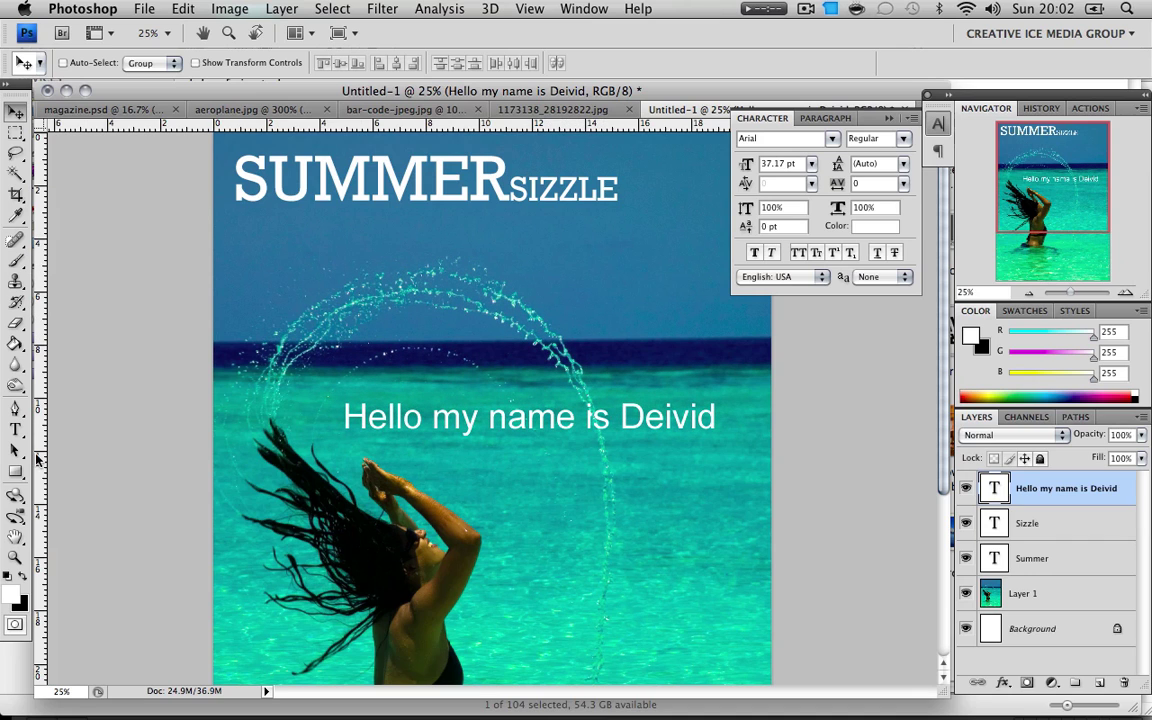
Reduce the greeting text to 19.01 pt and shift it so the whole line shows at 100% zoom
click(1127, 292)
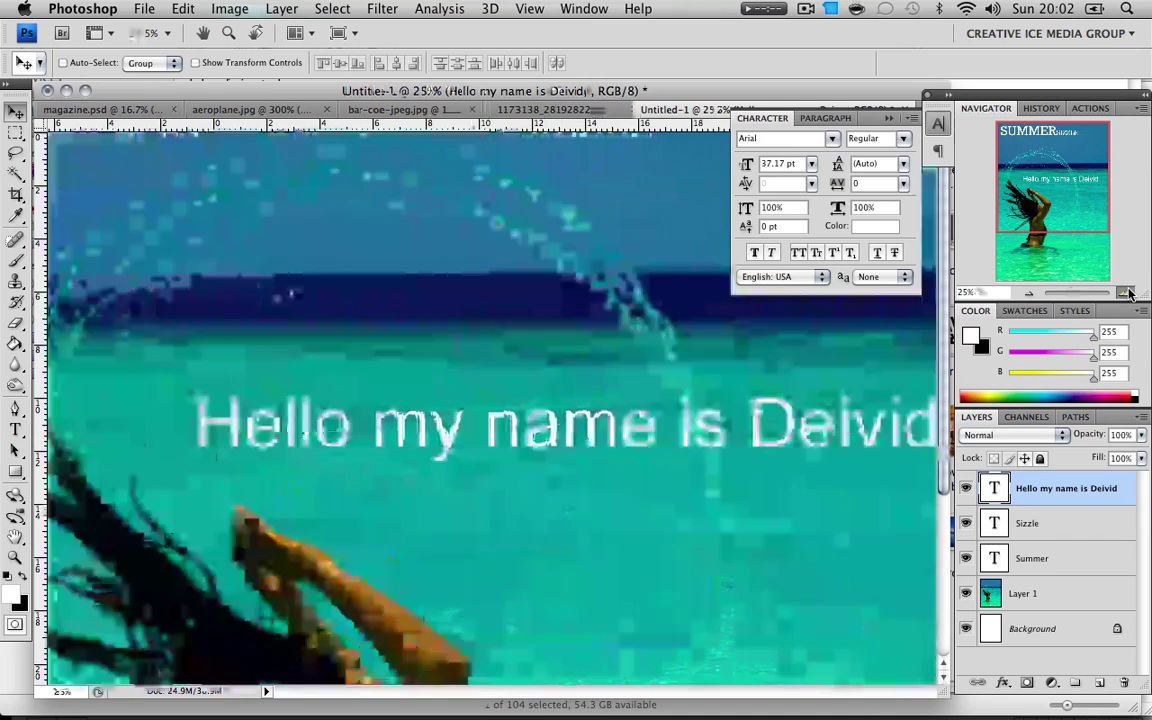
click(1127, 292)
click(1127, 292)
click(1127, 292)
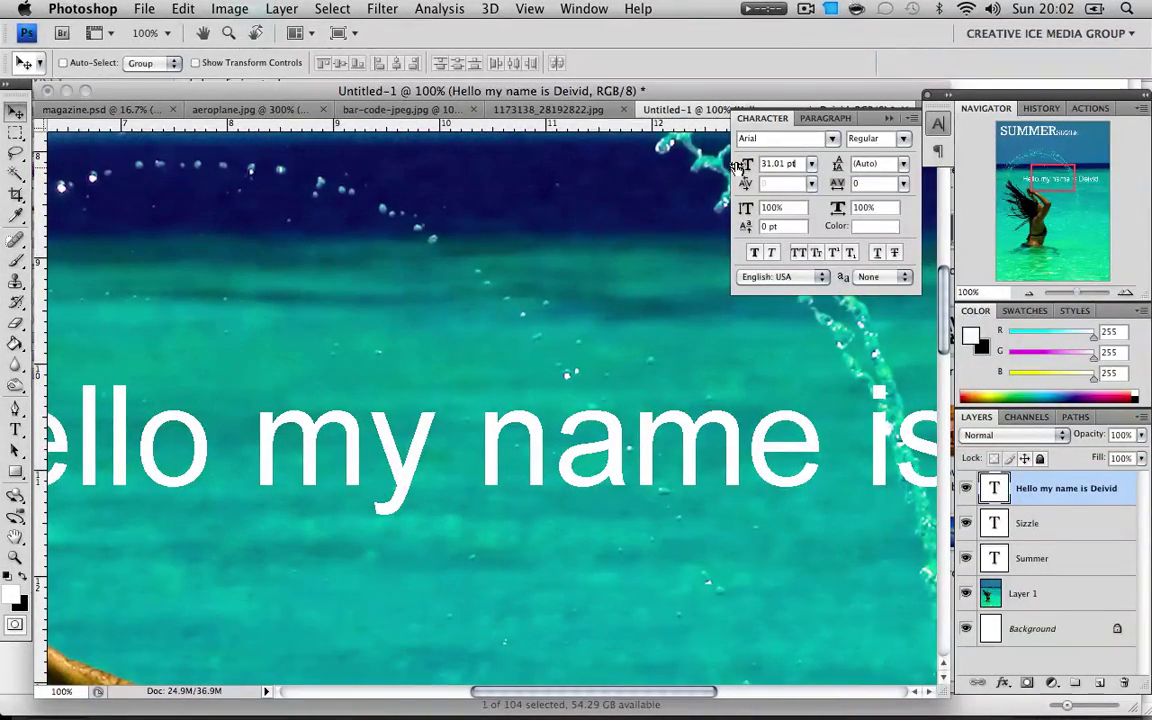
drag(750, 172, 700, 168)
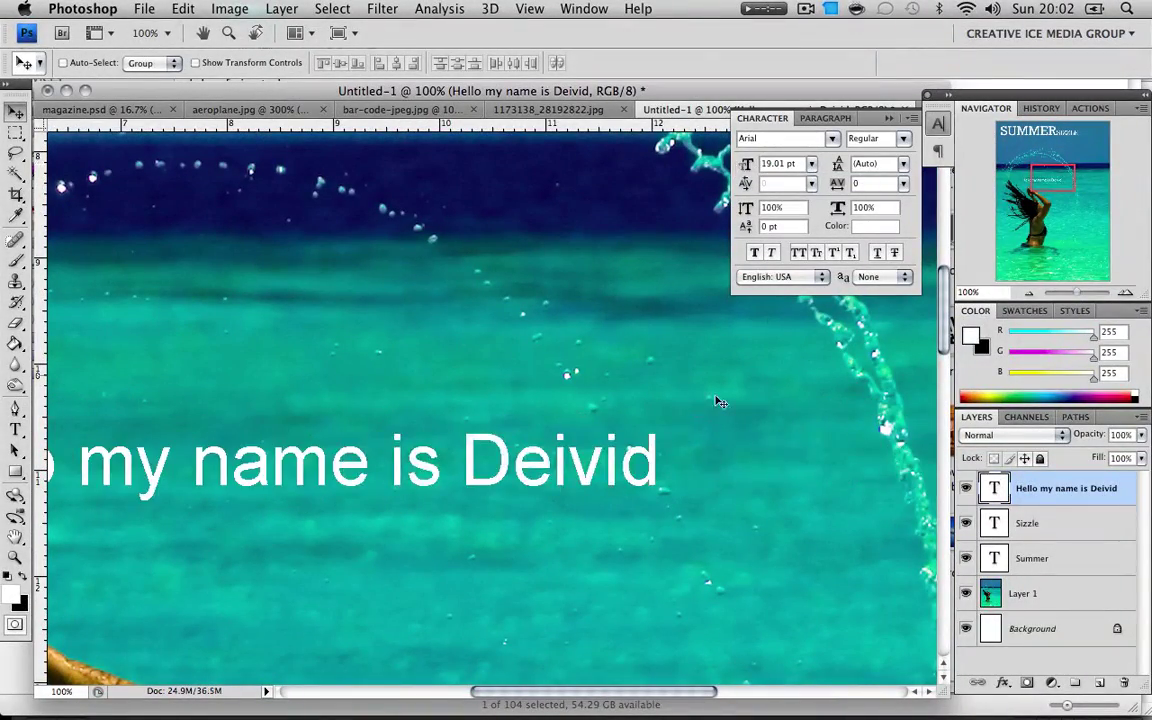
drag(540, 465, 785, 409)
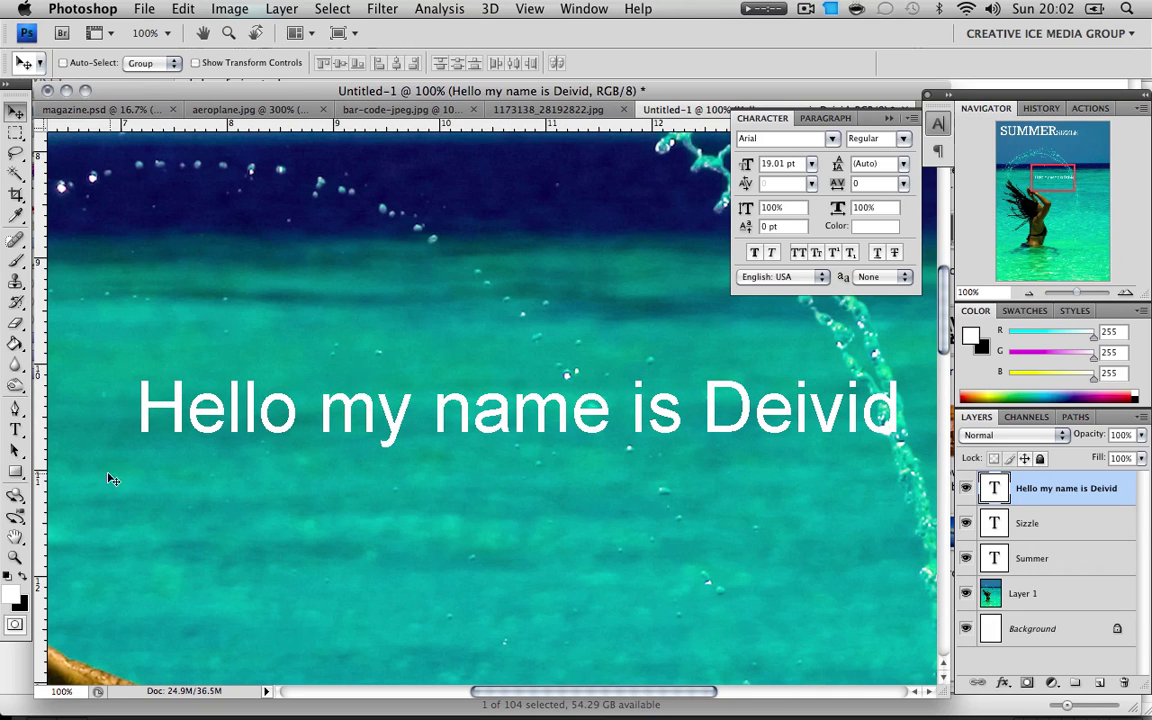
Apply faux bold to only the word "Hello" in the greeting text
click(15, 430)
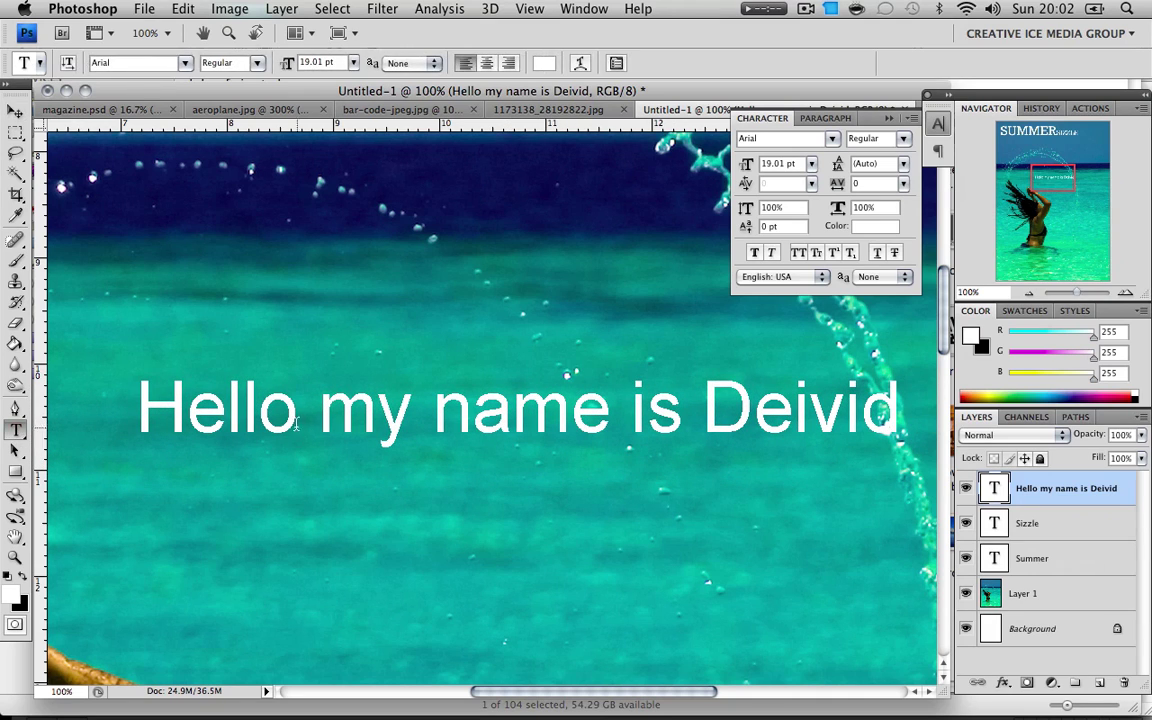
drag(298, 420, 137, 420)
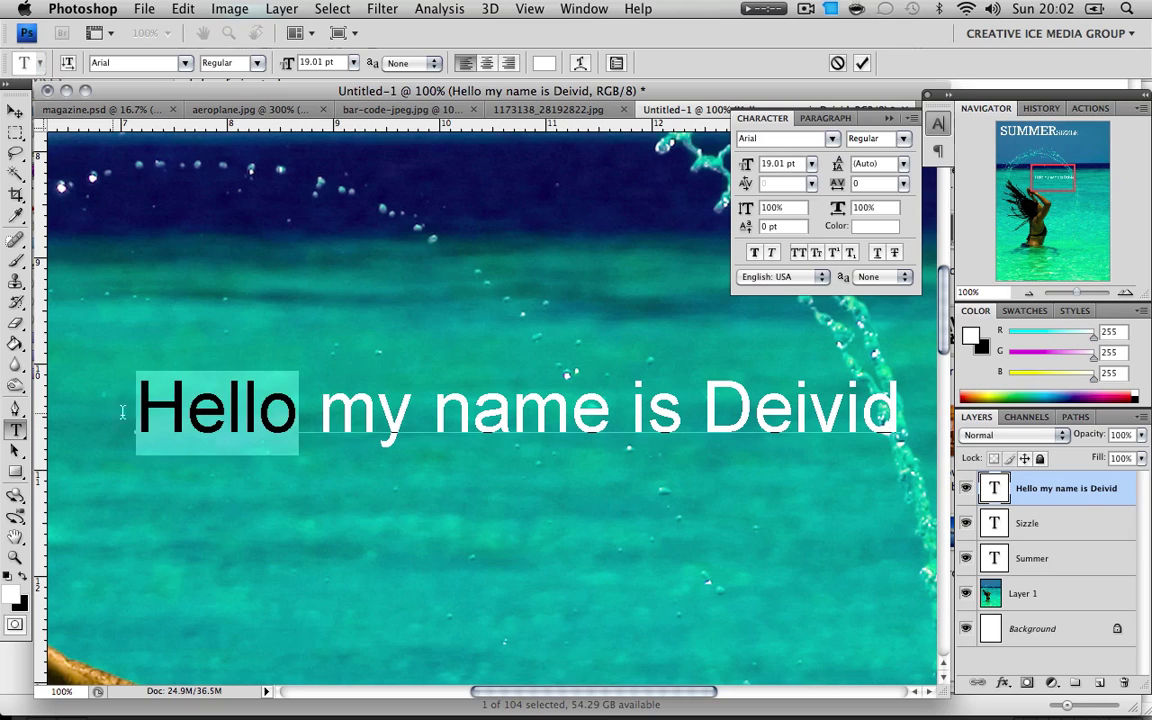
click(756, 255)
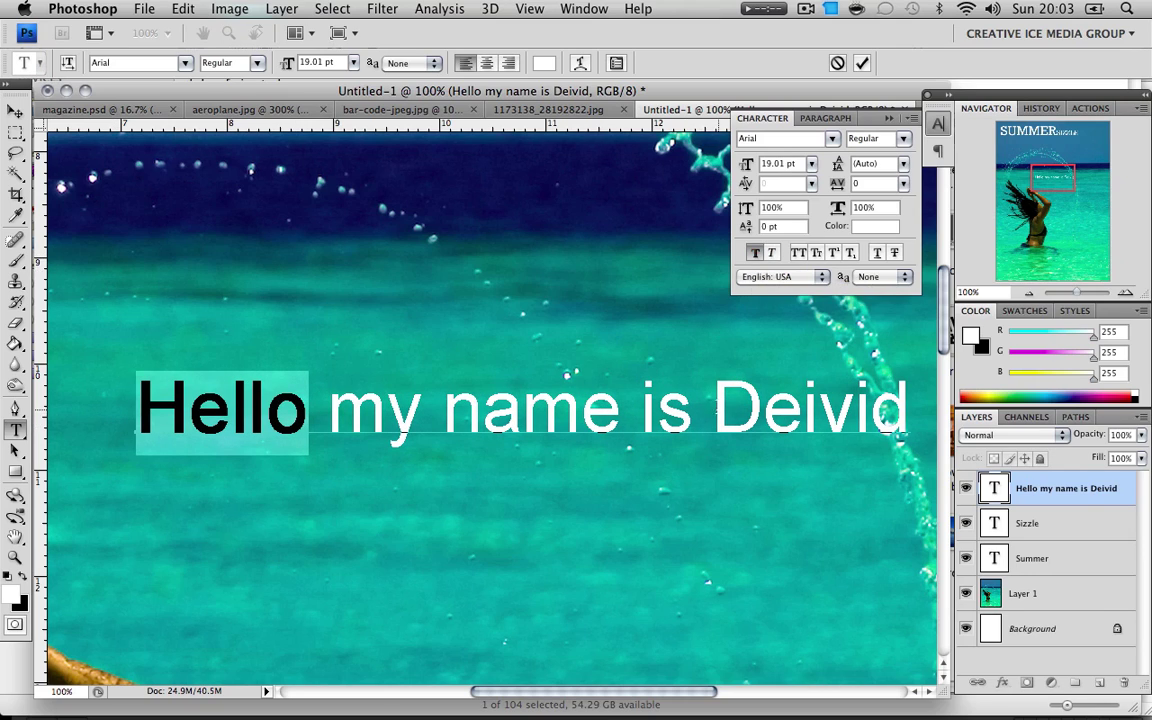
Apply faux bold and faux italic to the first name at the end of the greeting text
drag(713, 420, 903, 425)
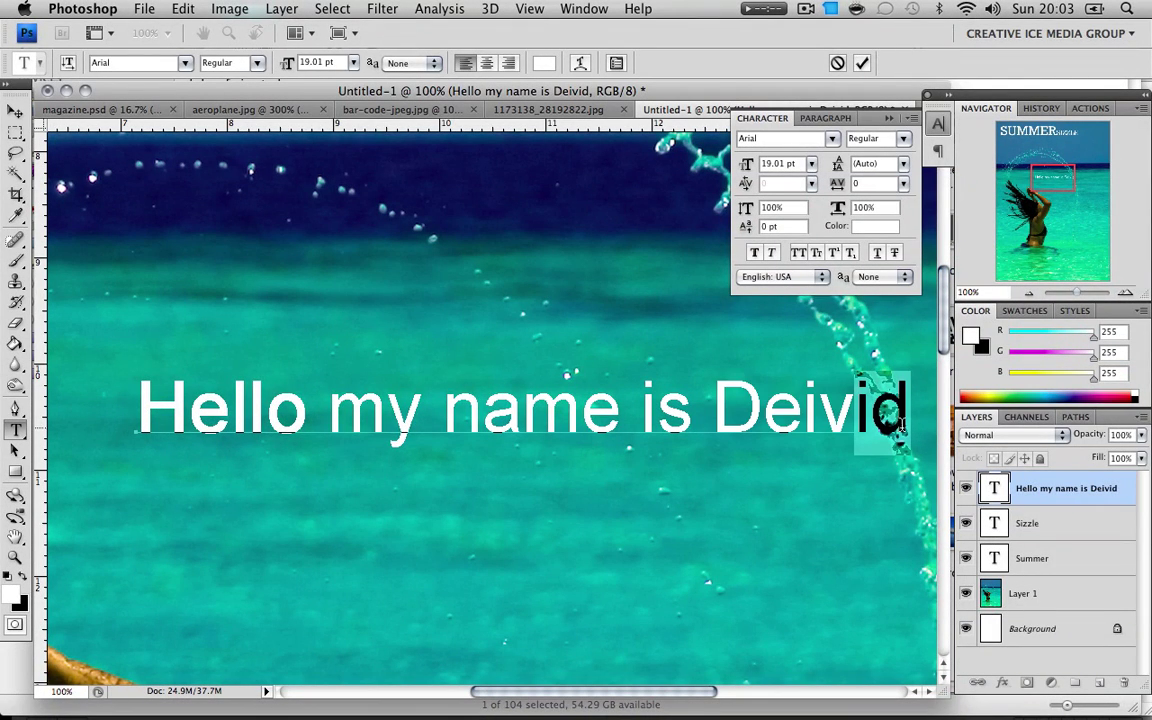
drag(713, 420, 905, 424)
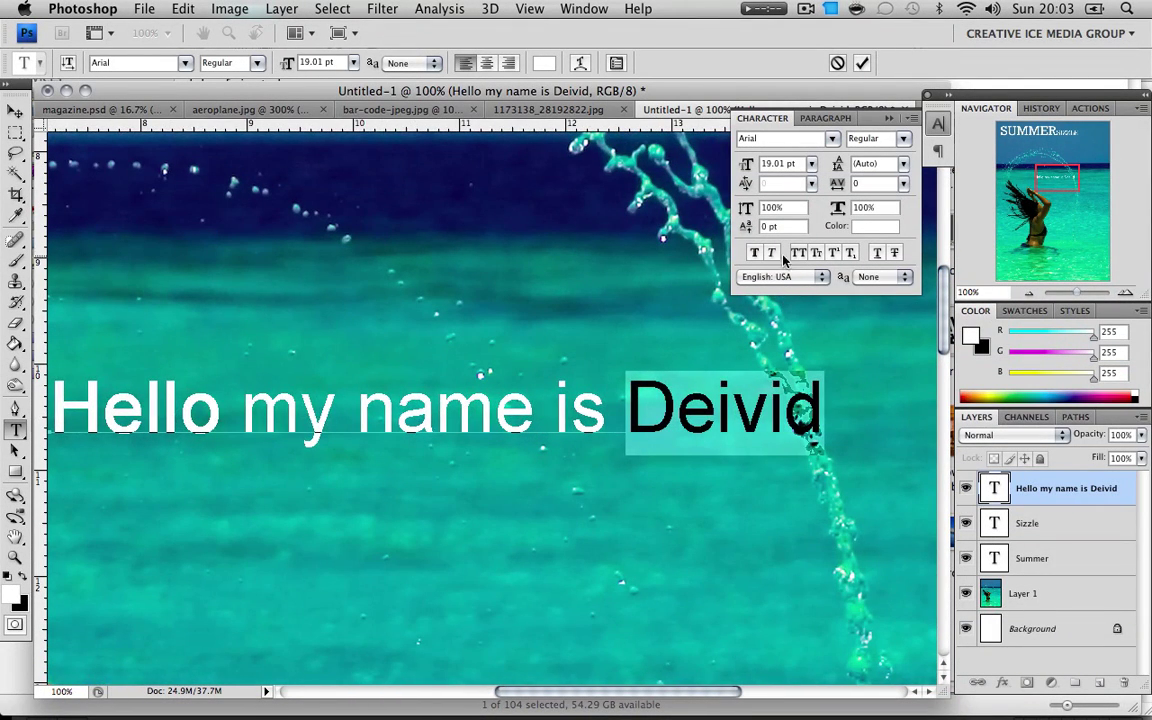
click(755, 253)
click(772, 253)
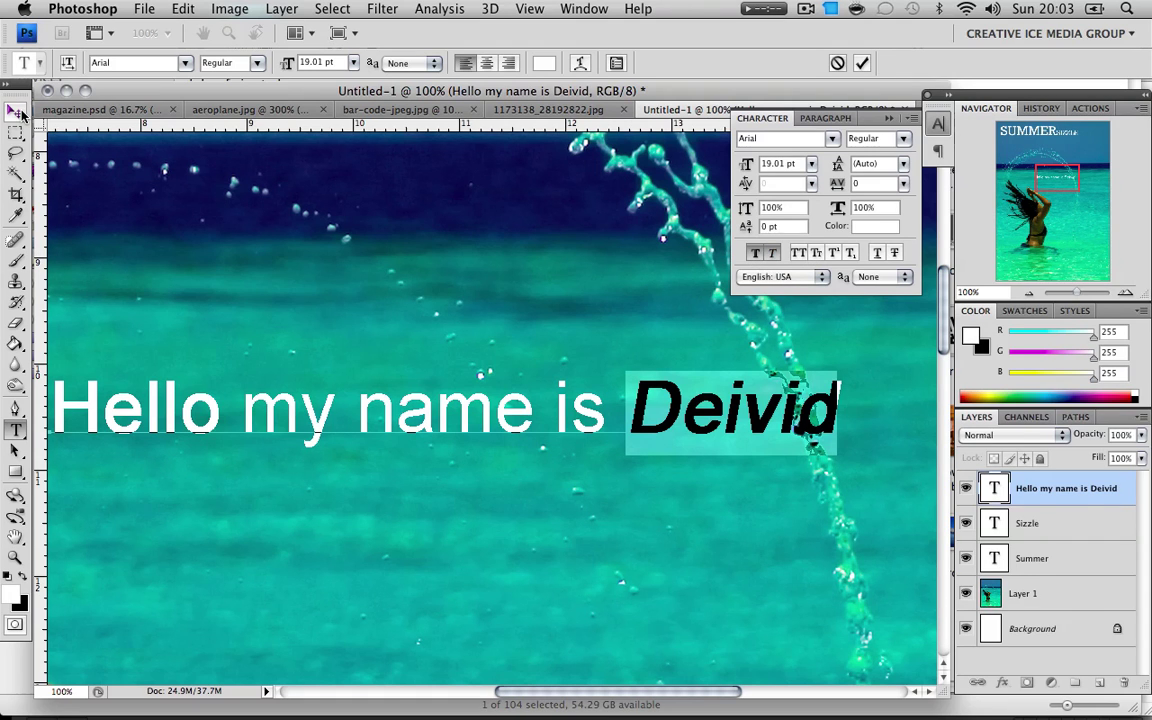
Color the first name yellow (f0ff00) and move the greeting text slightly up and to the right
click(863, 228)
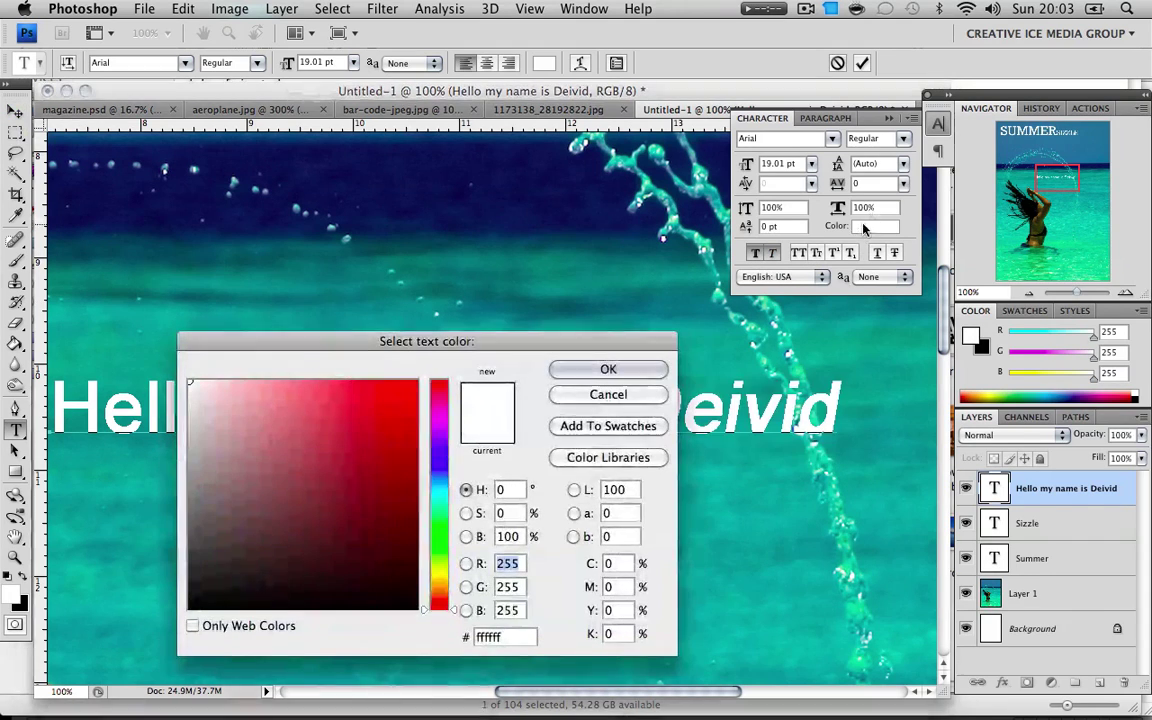
drag(438, 547, 438, 570)
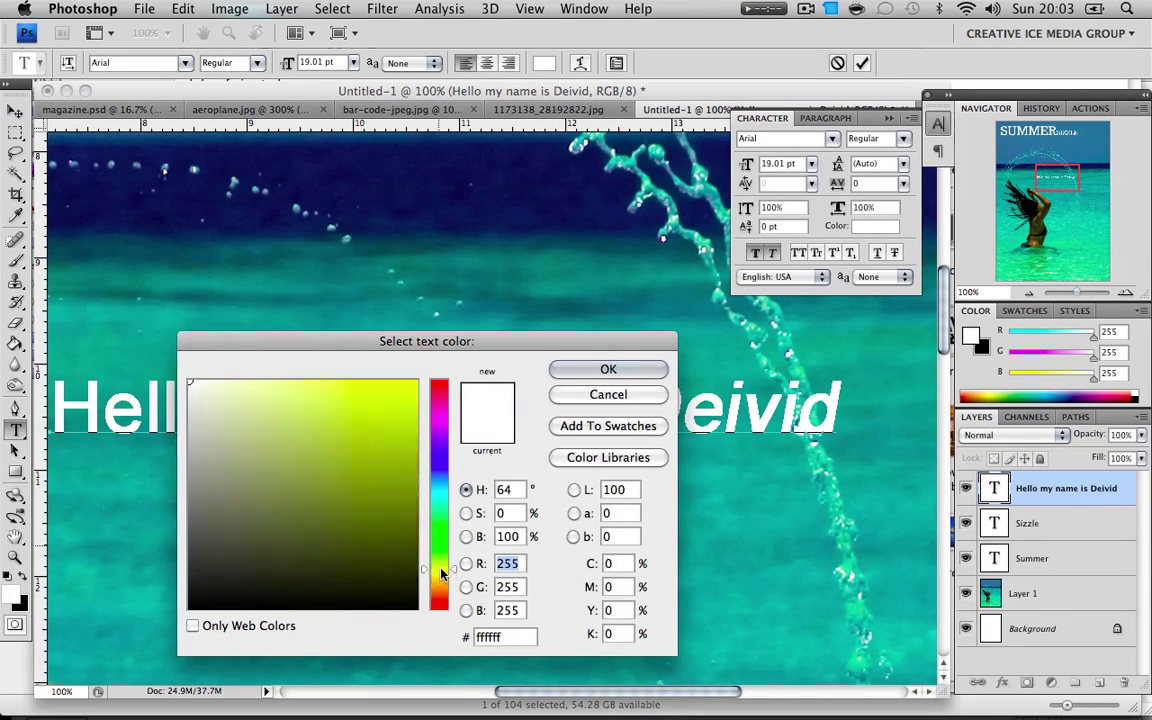
click(418, 381)
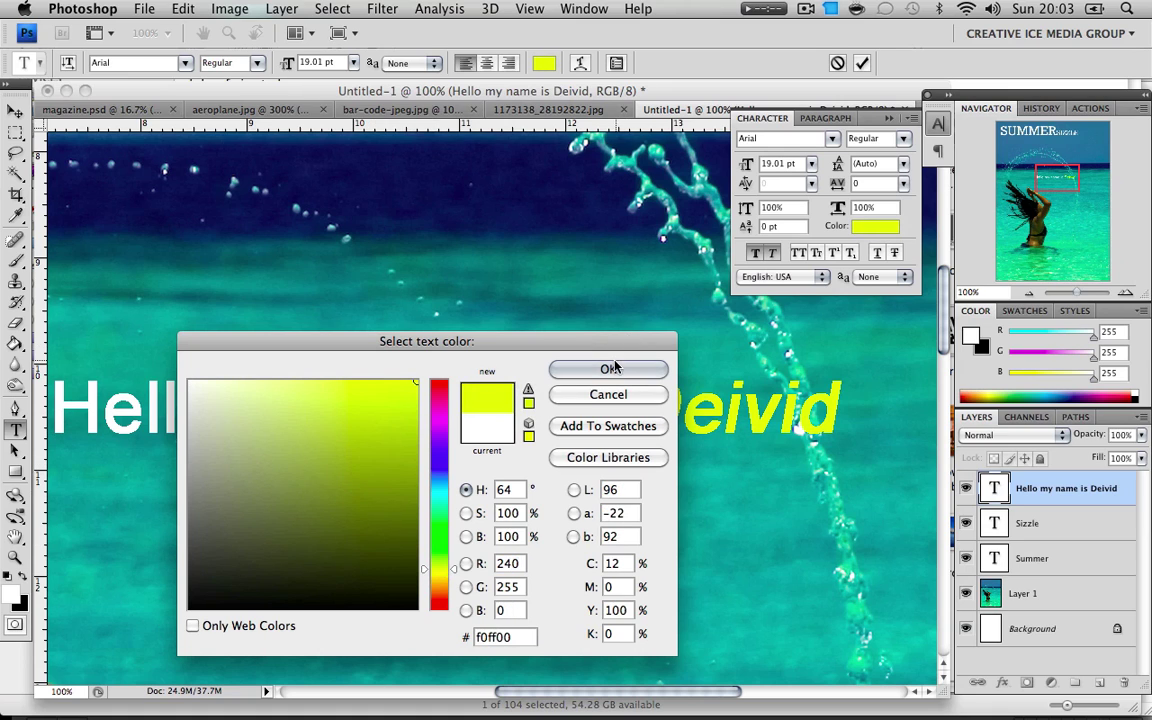
click(608, 369)
click(15, 110)
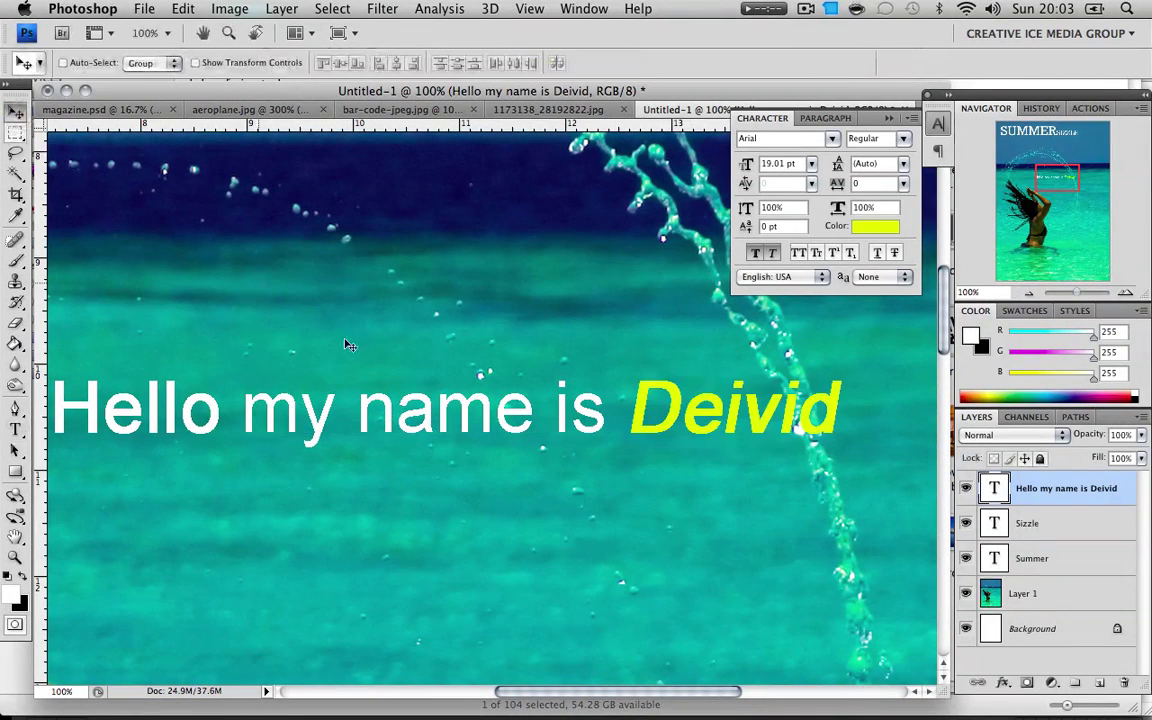
drag(349, 345, 415, 322)
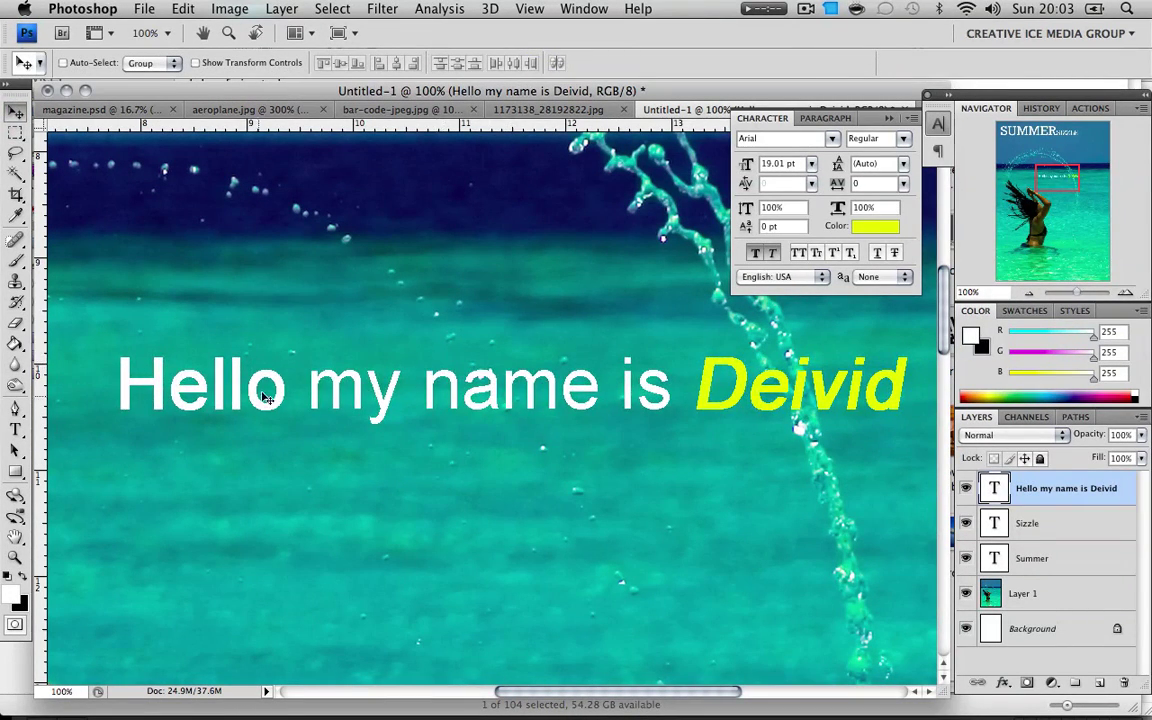
Color the words "Hello my name is" black (000000) and move the greeting text slightly up and to the left
click(15, 430)
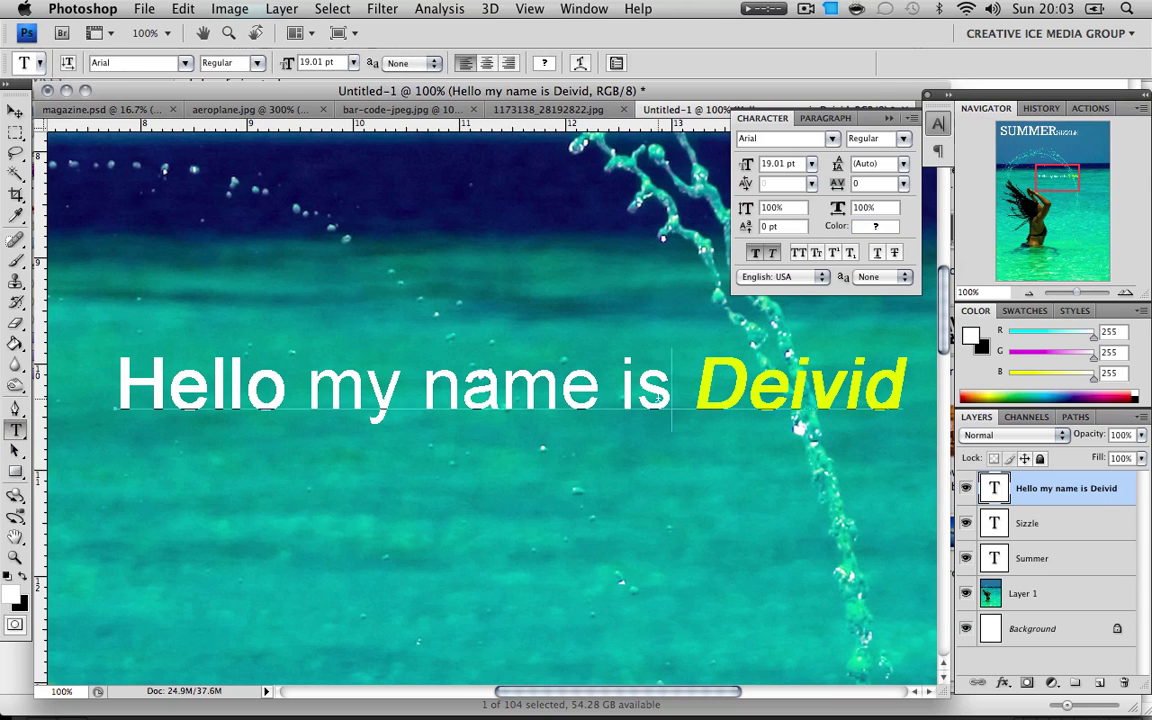
drag(672, 385, 112, 378)
click(876, 226)
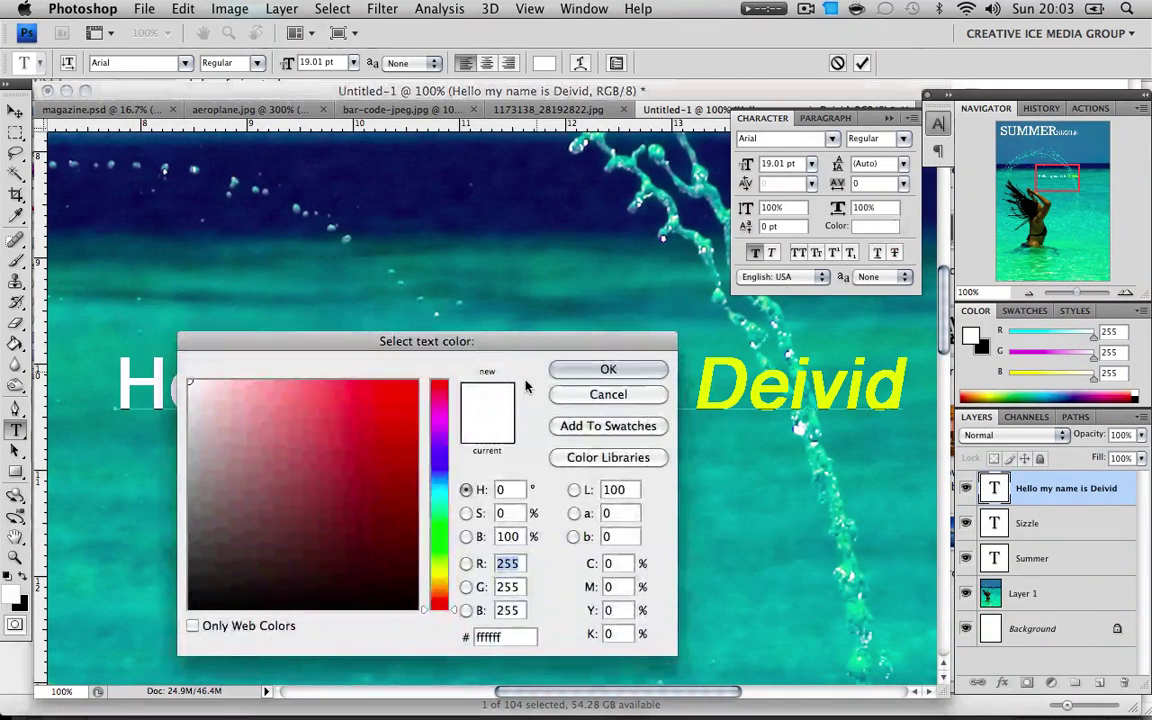
click(386, 472)
click(418, 608)
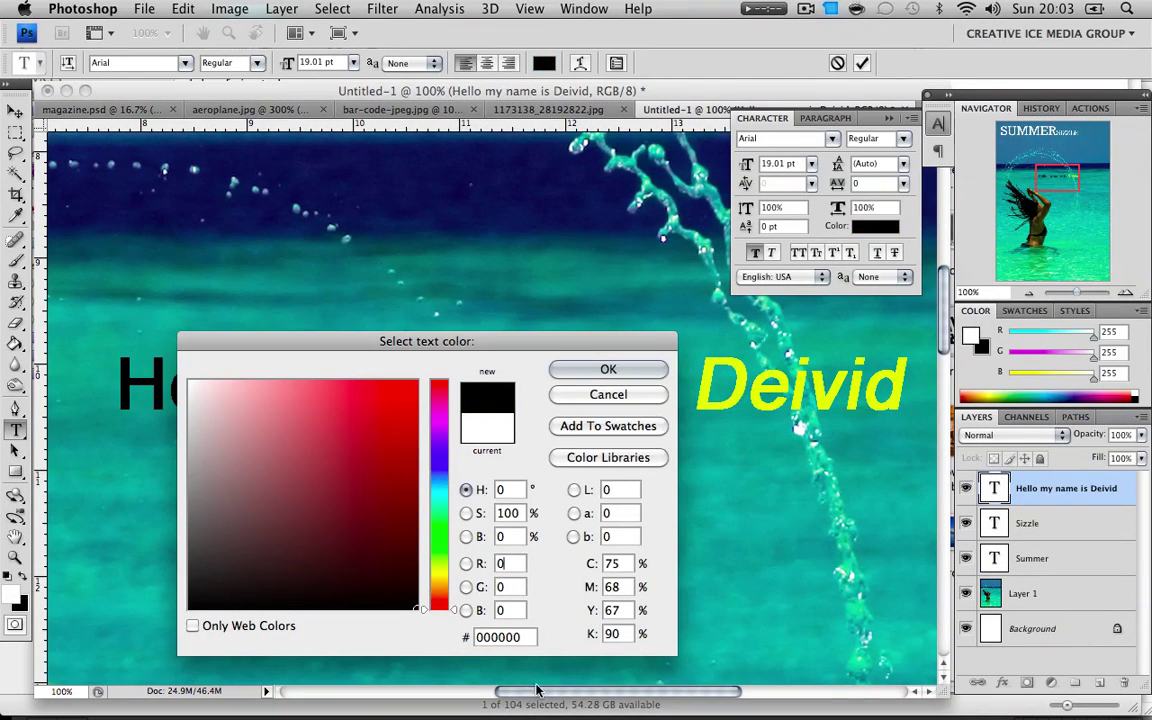
click(603, 368)
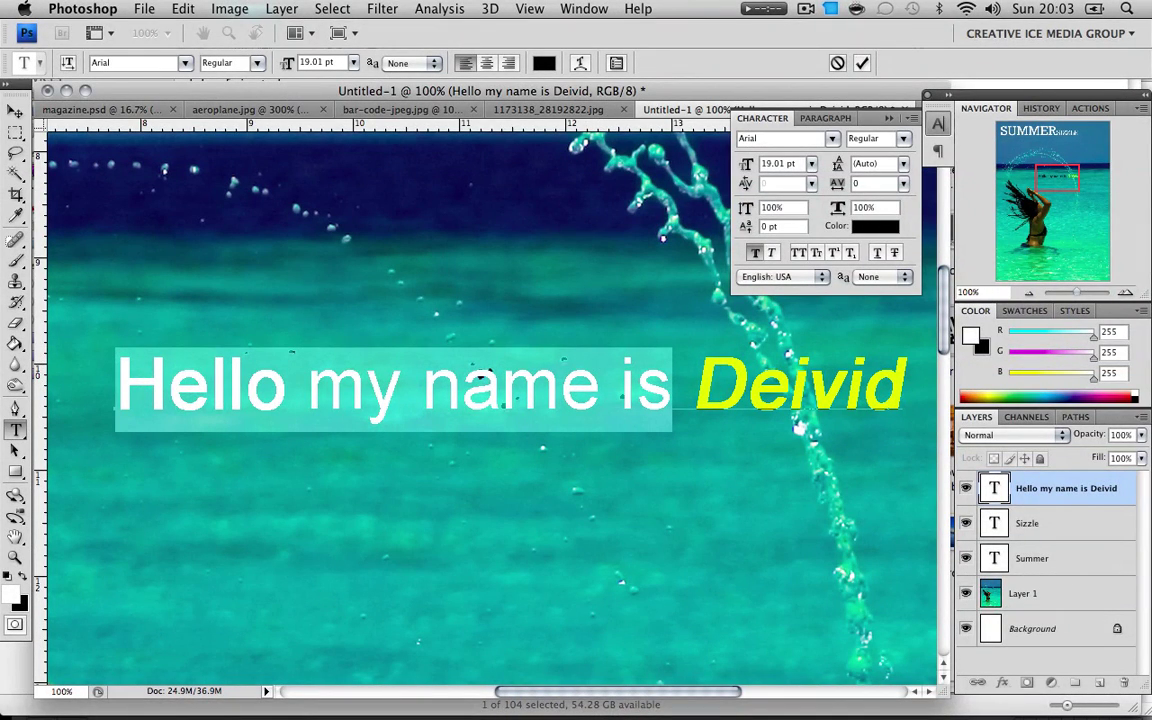
click(15, 110)
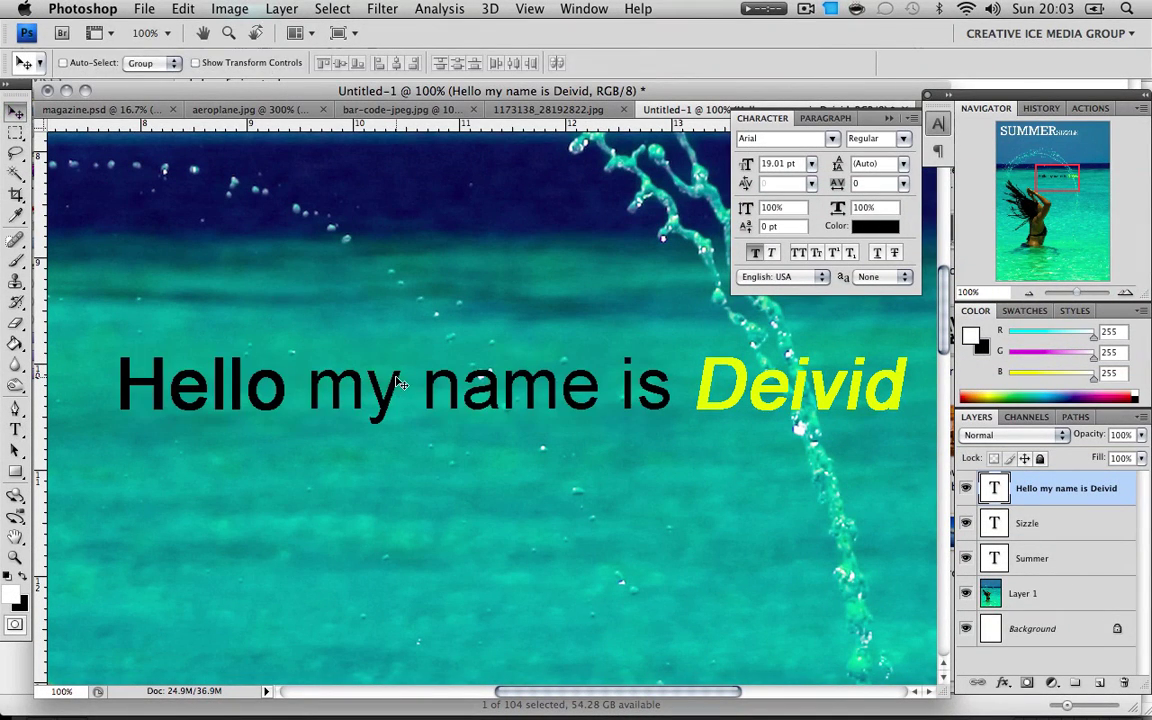
drag(393, 380, 380, 348)
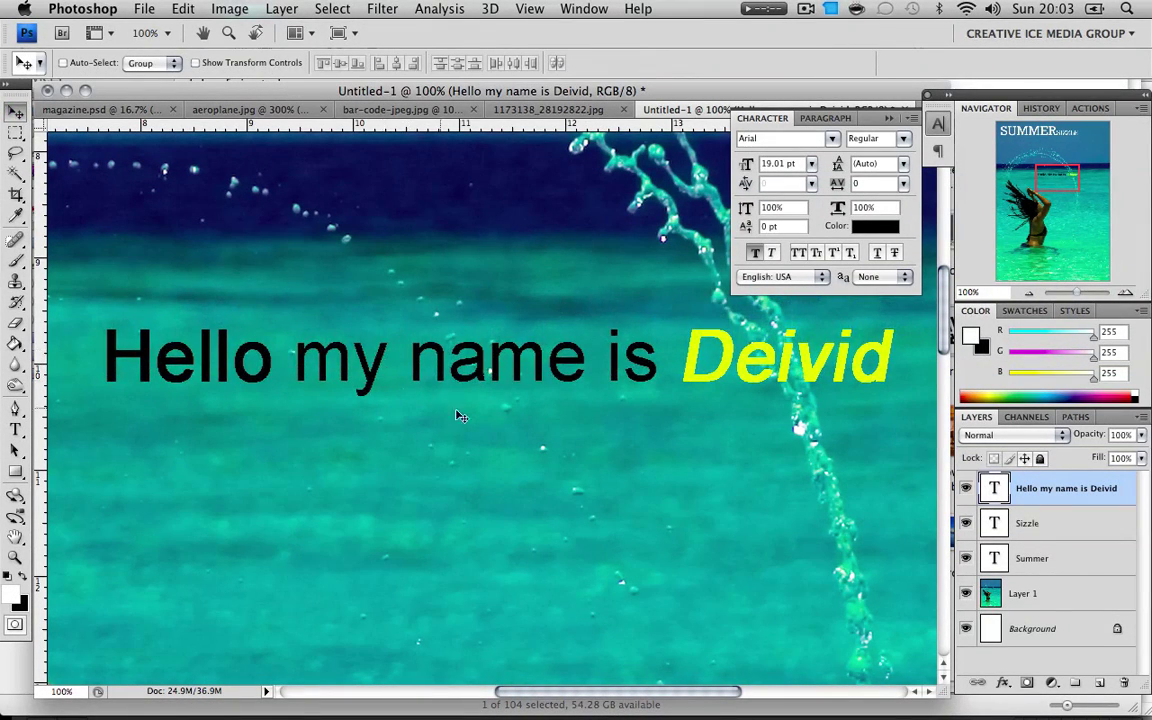
Move the greeting text down onto the open water to the right of the woman's head
click(1030, 293)
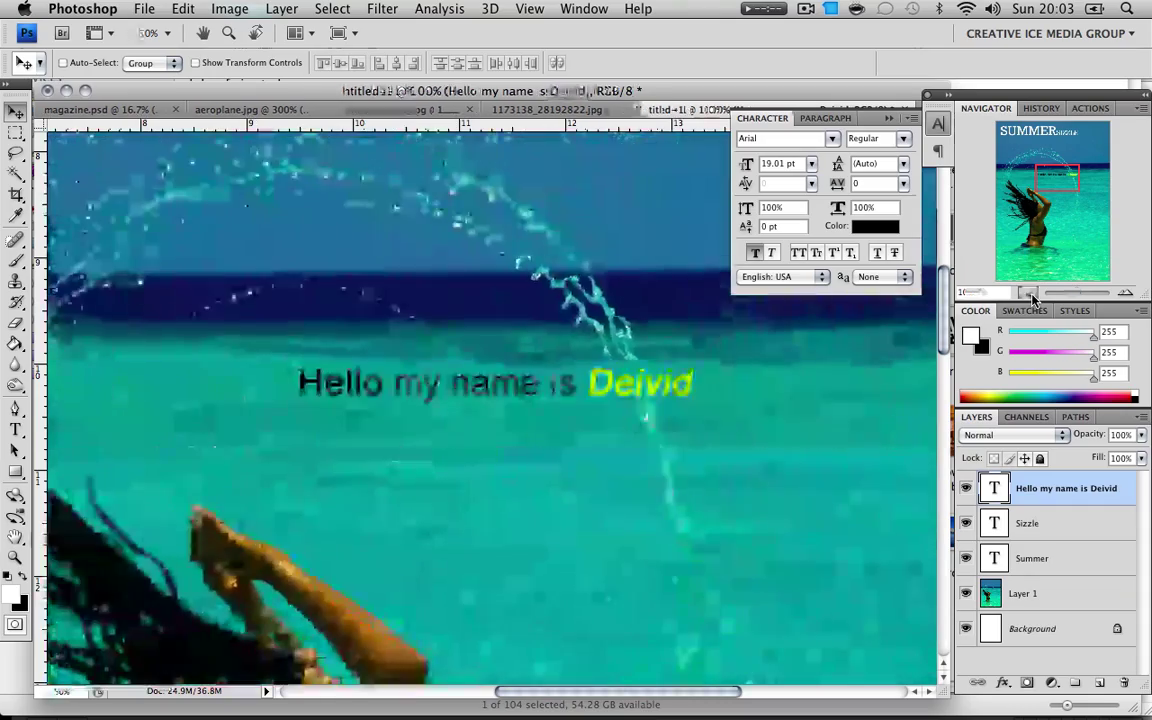
click(1030, 293)
drag(595, 463, 616, 563)
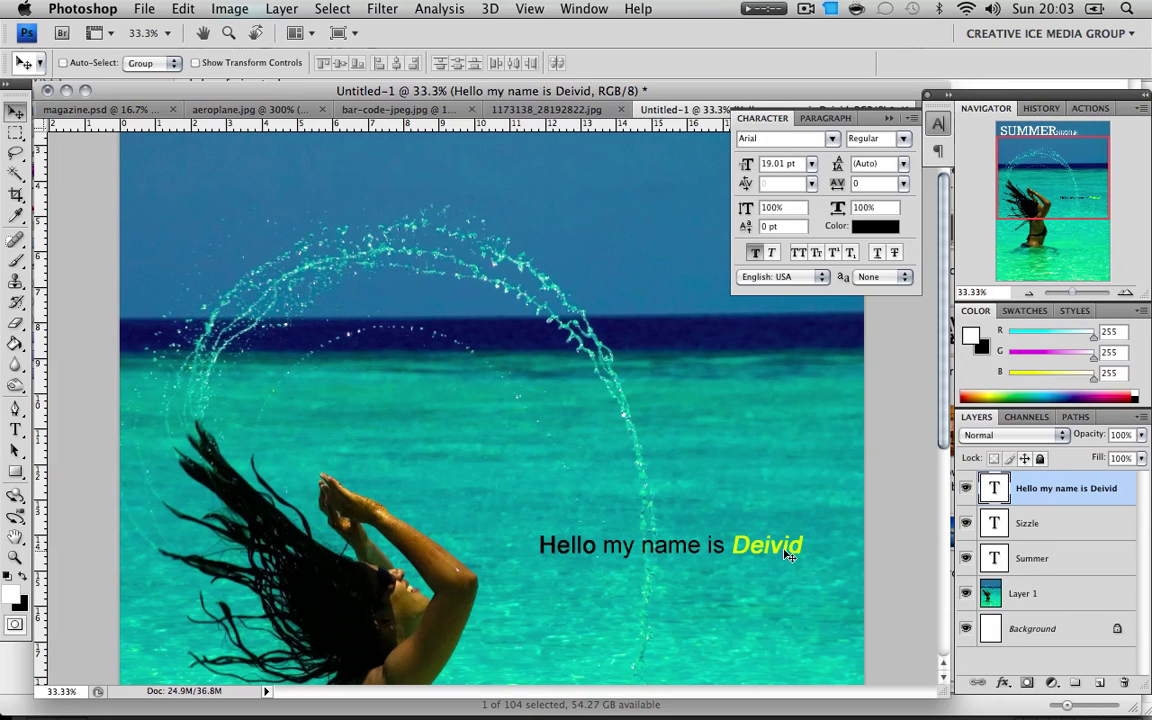
Examine the fonts, colors and emphasis of the cover lines beside the woman in magazine.psd at 33.3% zoom
click(110, 109)
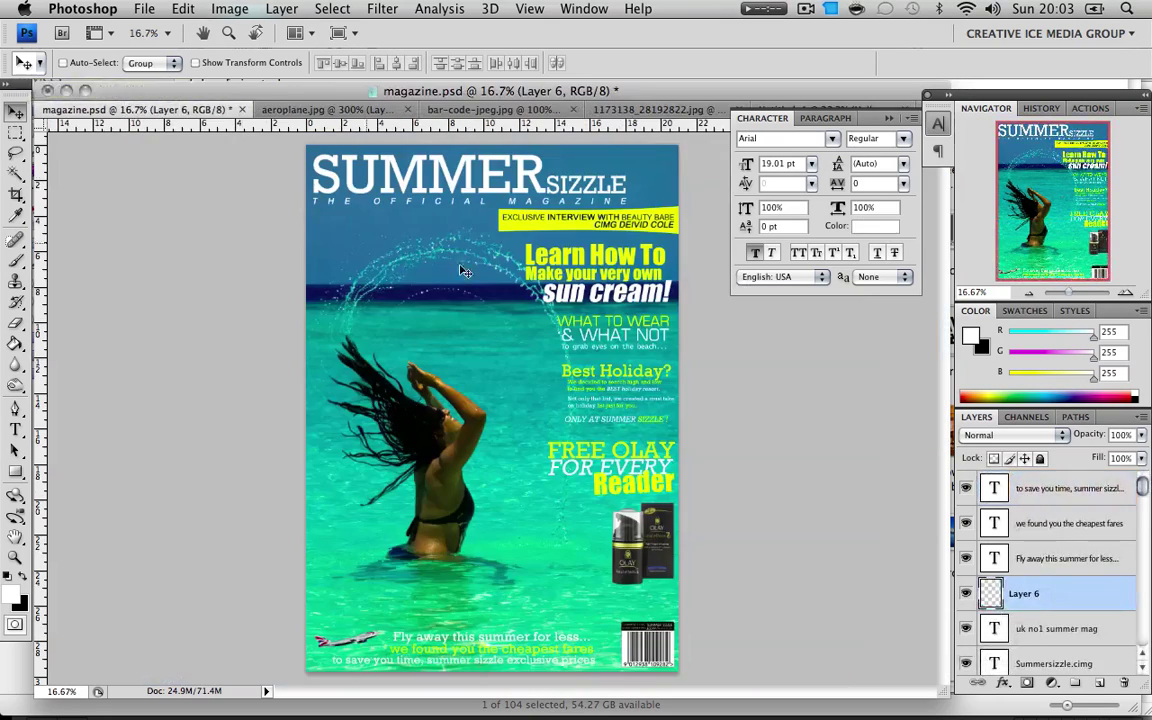
click(1125, 292)
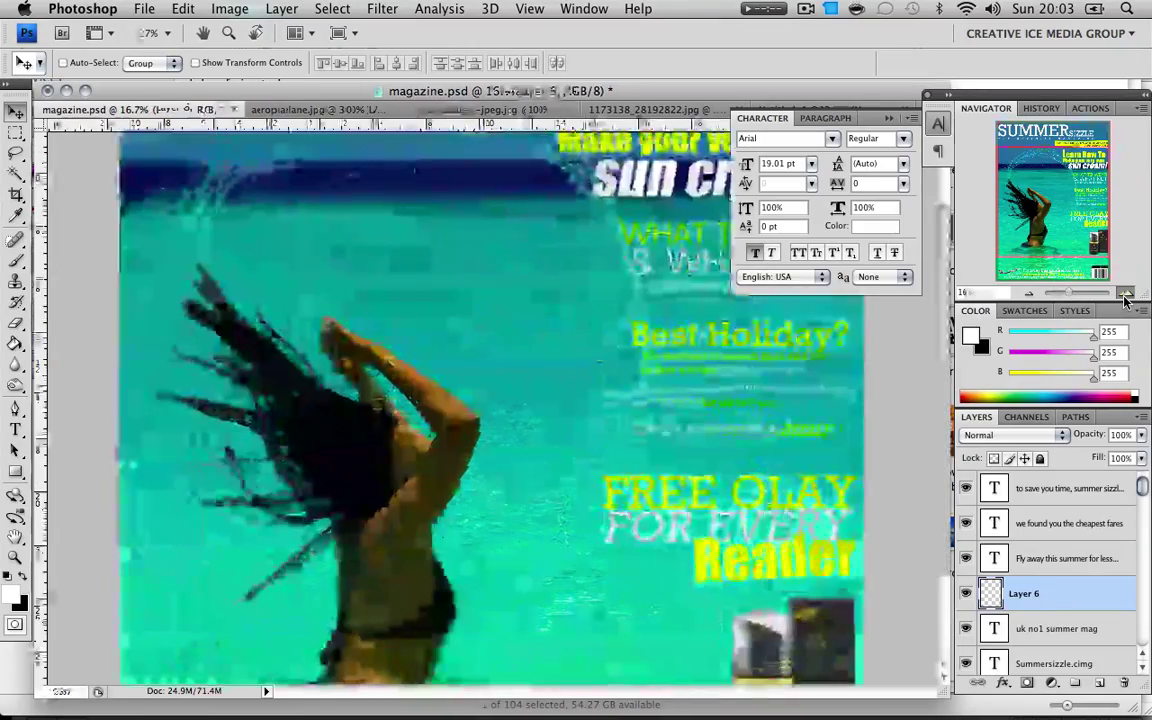
drag(650, 262, 427, 393)
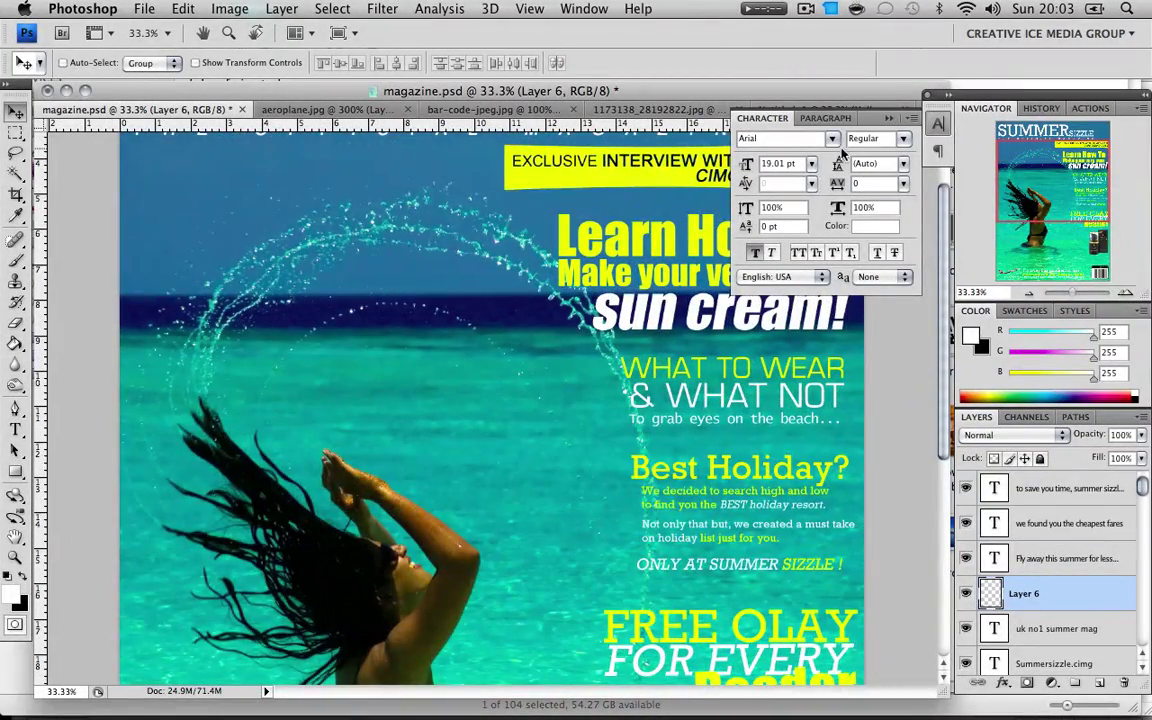
Collapse the character settings and look over the cover lines beside the woman in magazine.psd
click(889, 118)
scroll(700, 270, up, 1)
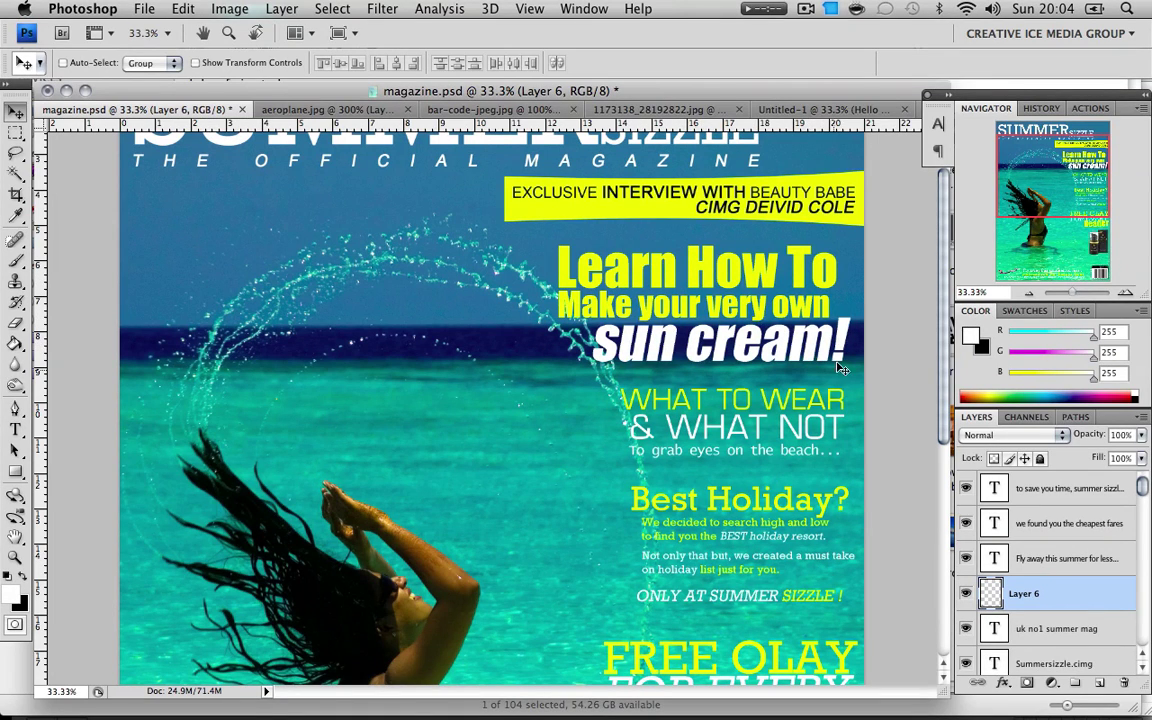
scroll(757, 410, down, 2)
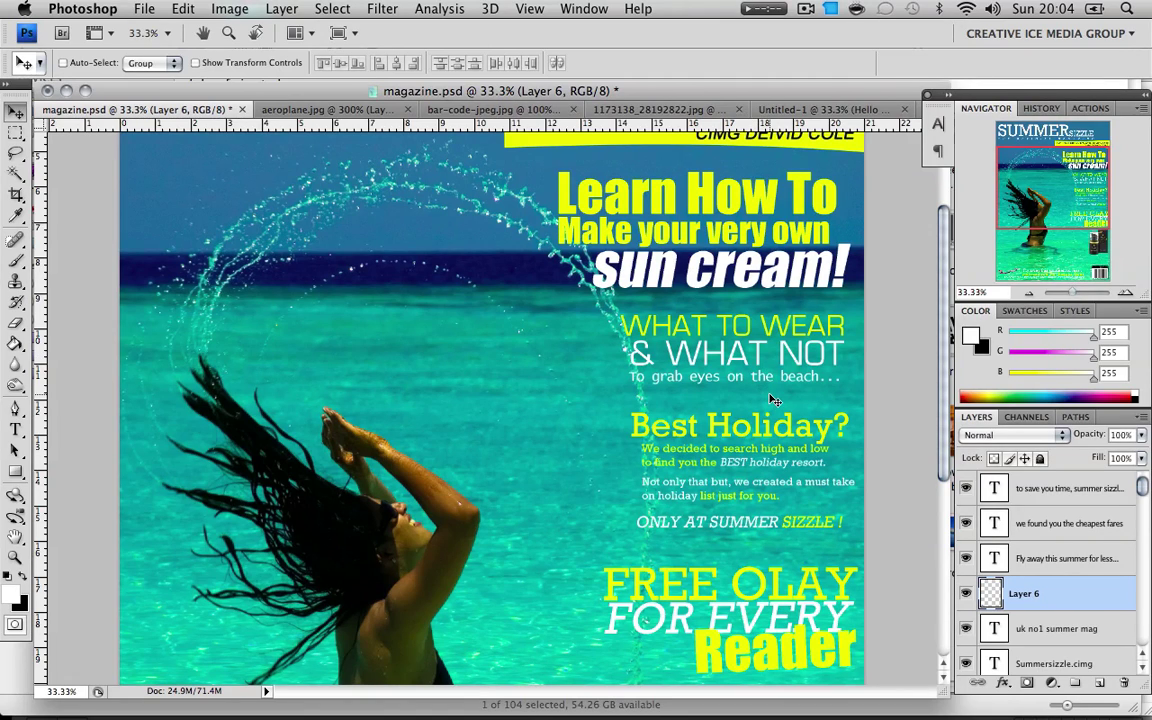
Rotate the greeting text in Untitled-1 slightly clockwise and move it up and to the left, across the arc of water spray
click(828, 112)
key(super+t)
drag(835, 482, 838, 381)
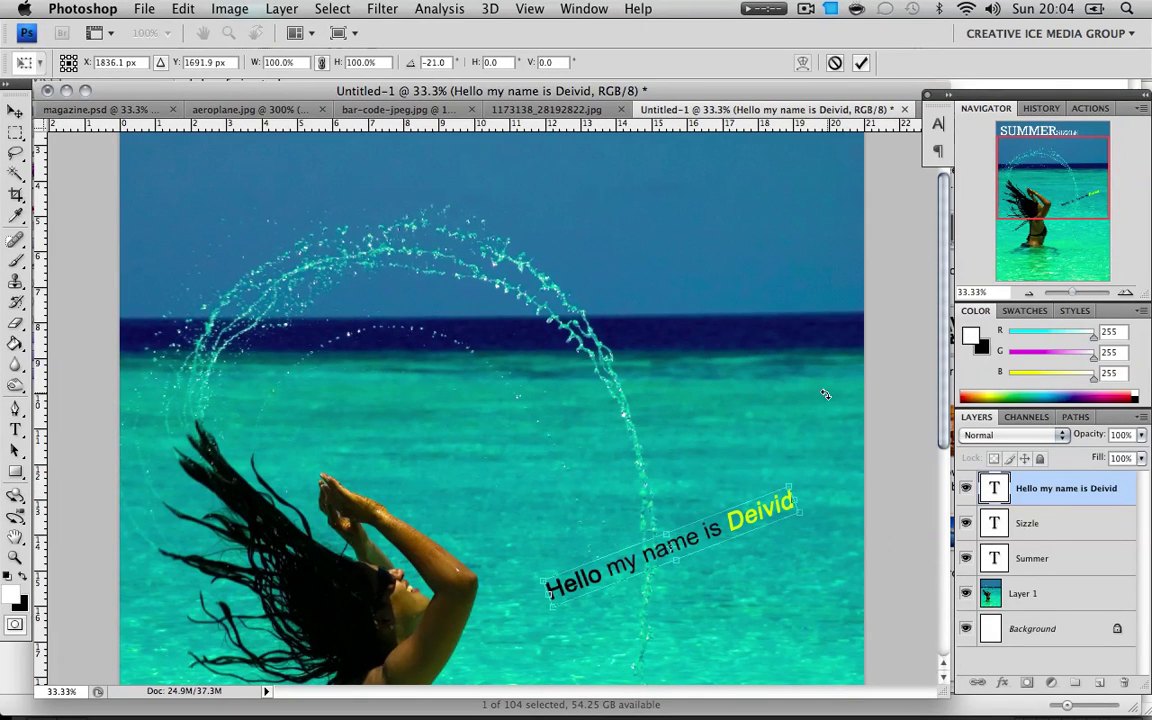
key(super+z)
click(860, 64)
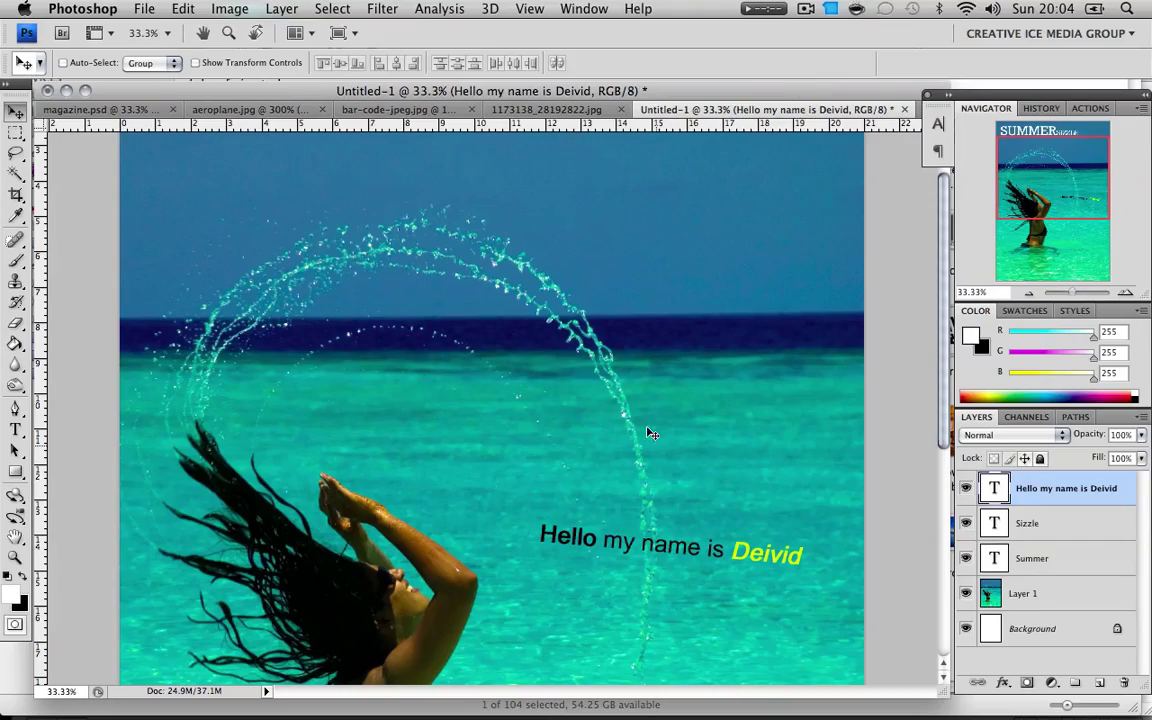
drag(640, 440, 566, 284)
Examine the Olay offer, the airline fares lines and the barcode on the lower half of magazine.psd, comparing with Untitled-1
key(ctrl+Tab)
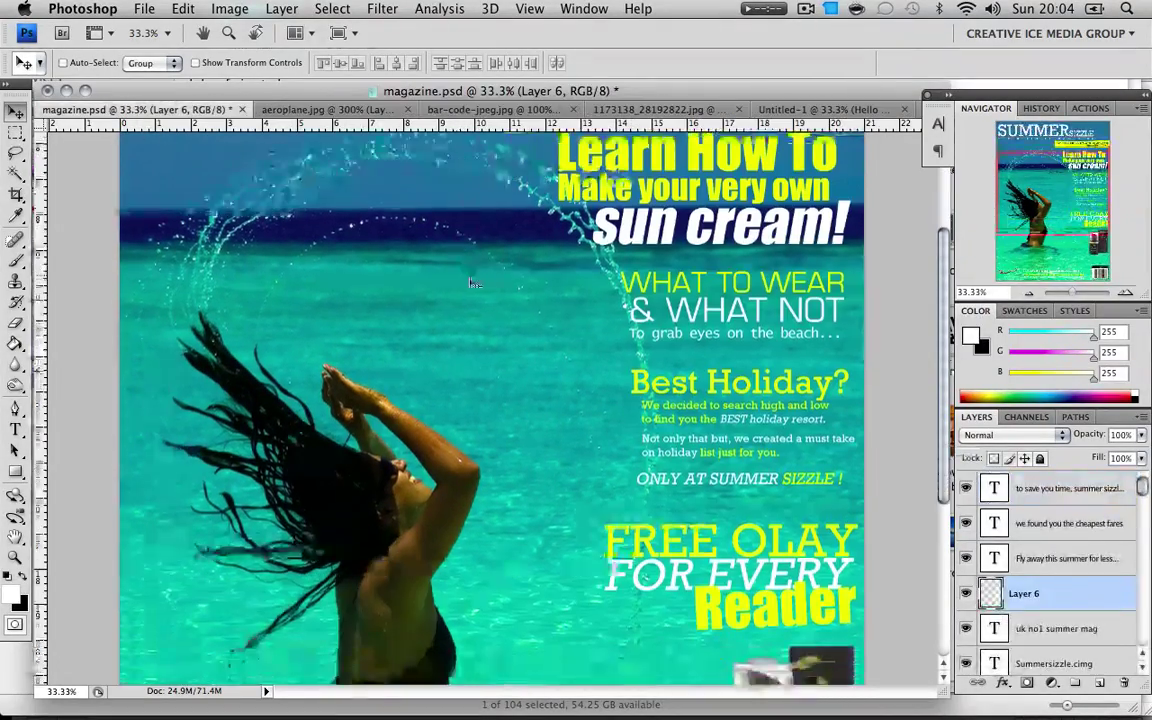
scroll(476, 283, down, 3)
scroll(476, 283, down, 5)
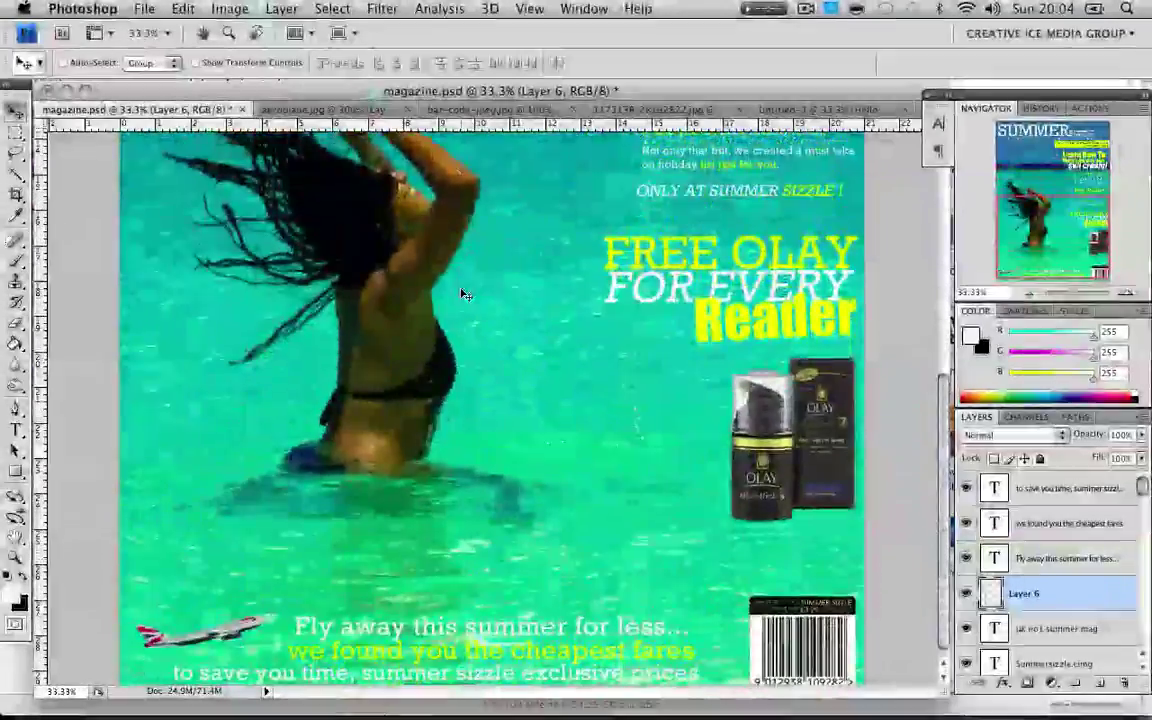
scroll(465, 291, up, 3)
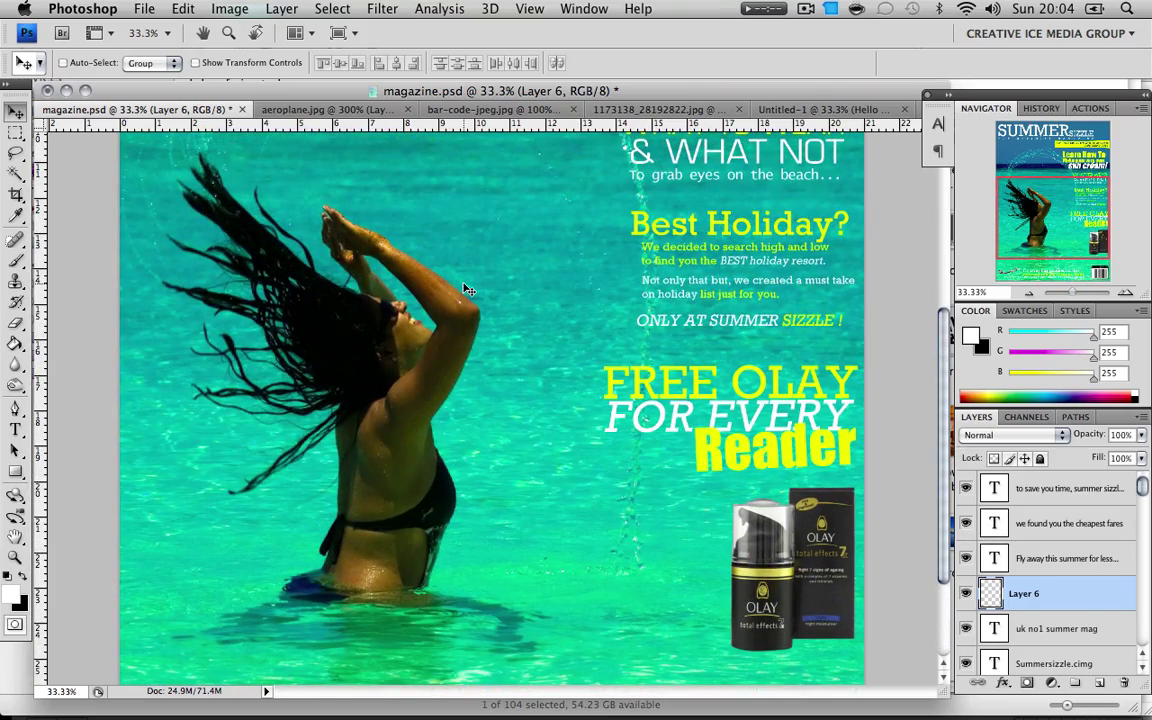
scroll(465, 291, down, 5)
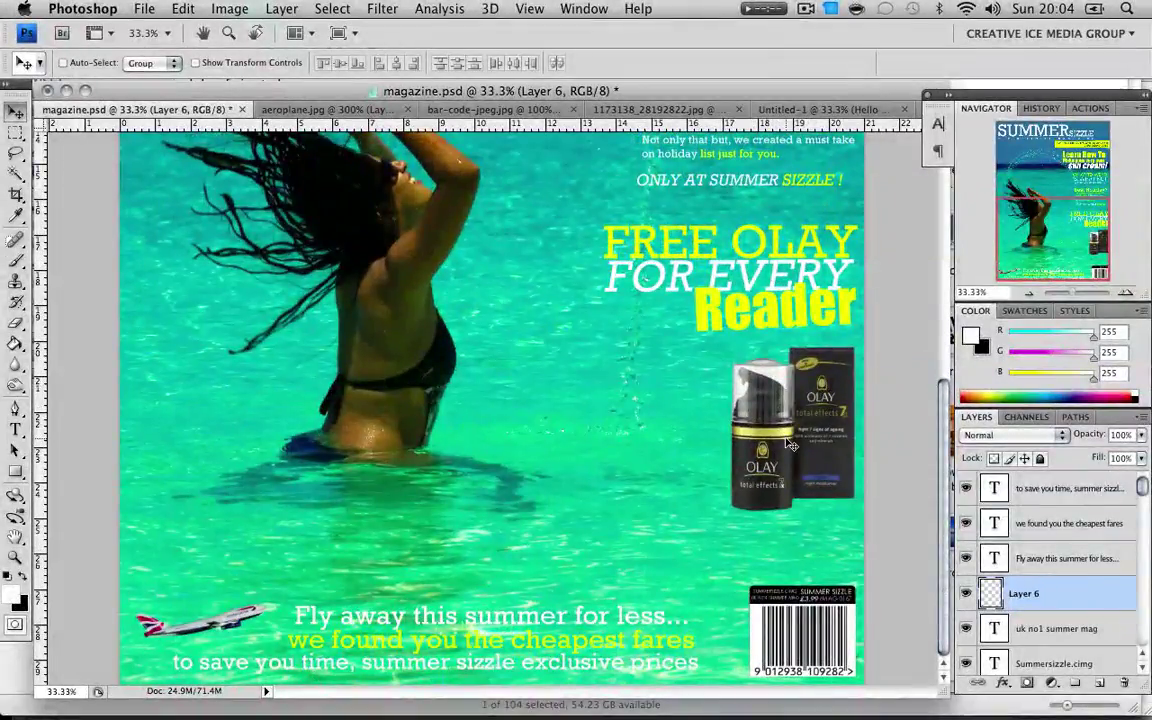
scroll(790, 436, up, 6)
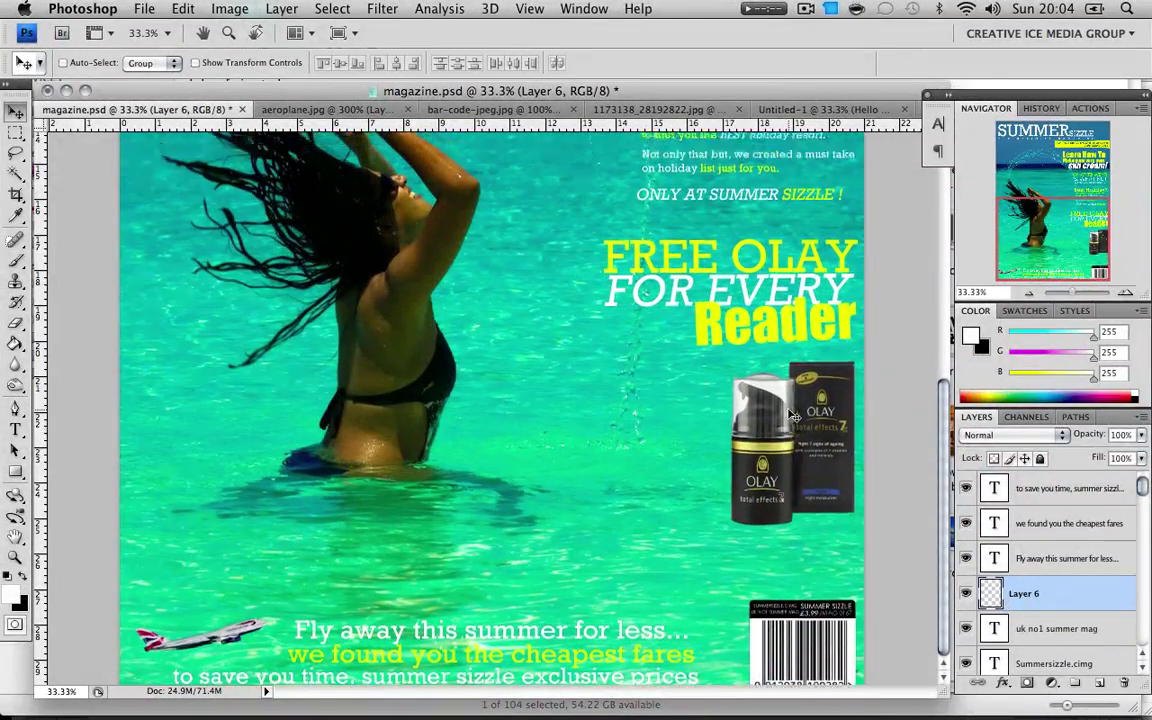
scroll(775, 378, down, 6)
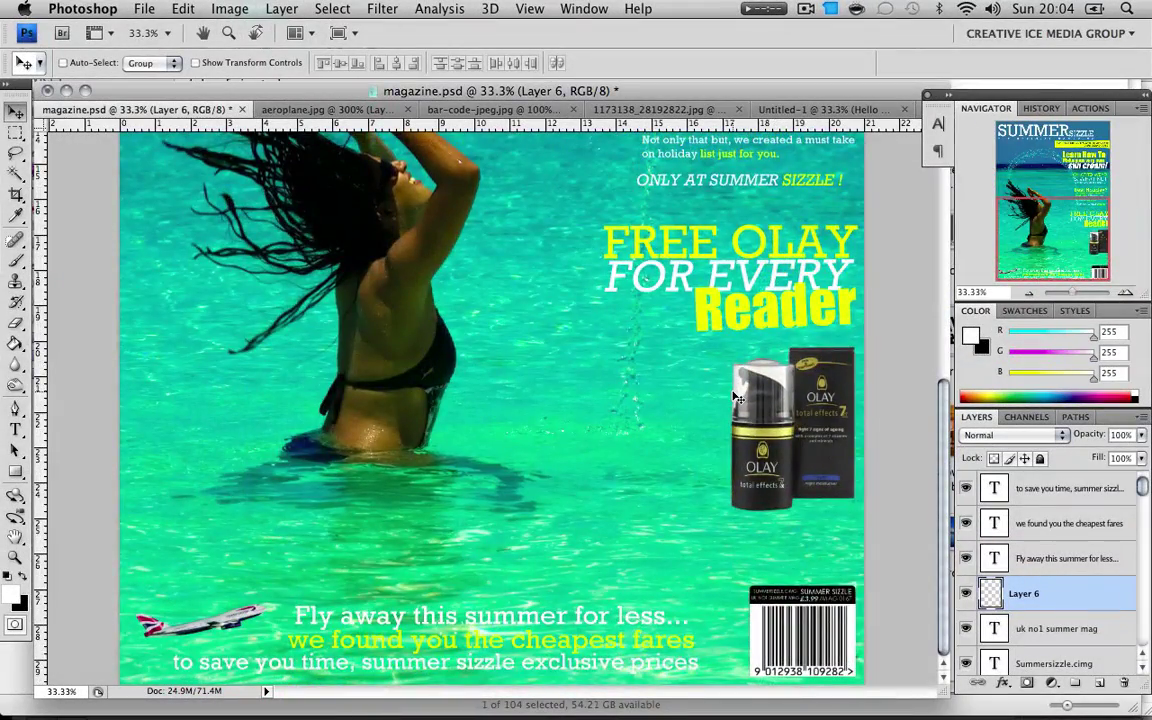
scroll(750, 390, up, 3)
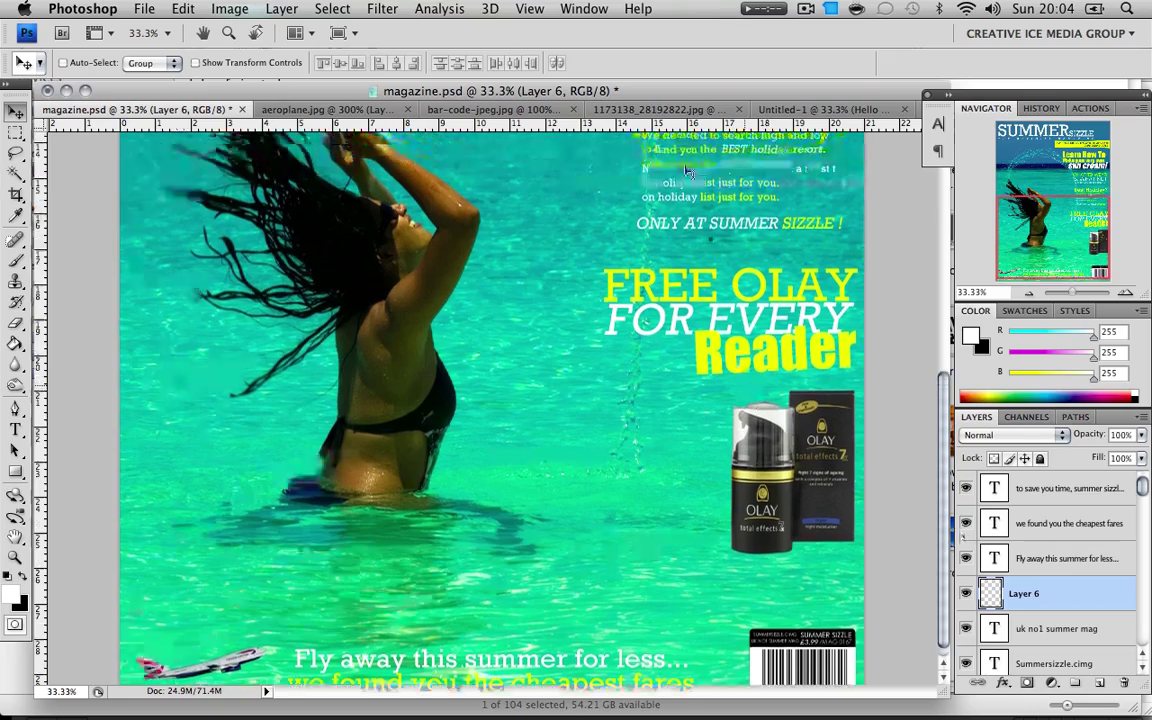
click(808, 110)
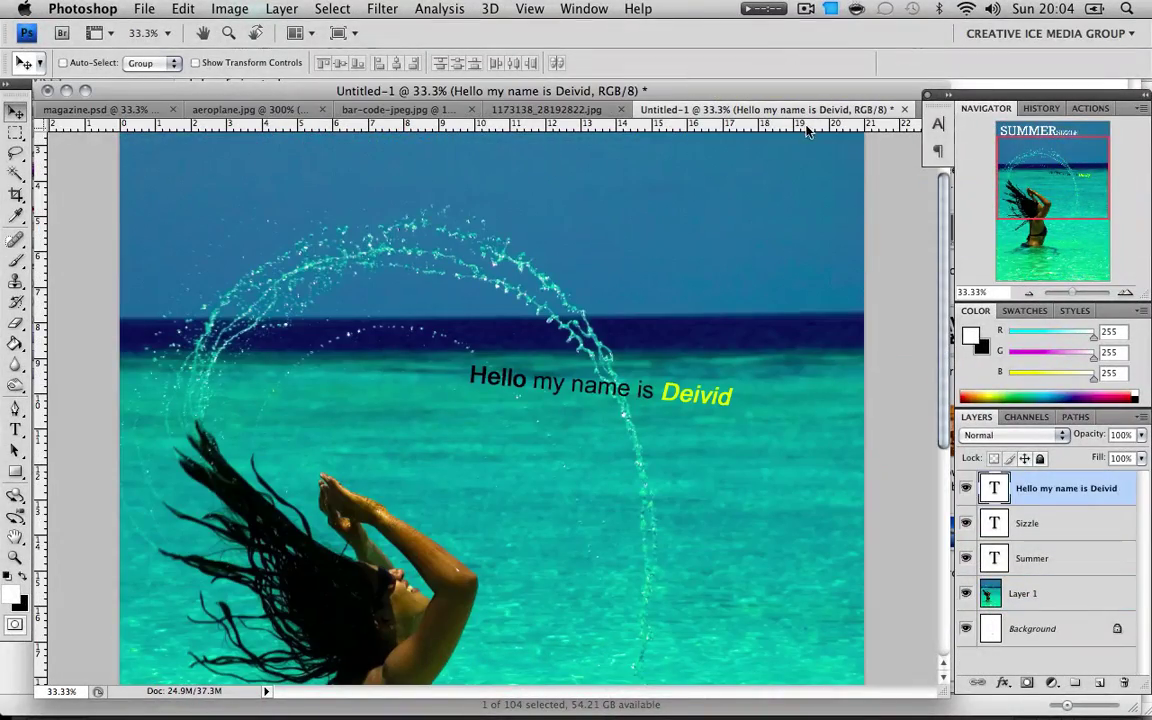
key(ctrl+Tab)
scroll(690, 297, up, 7)
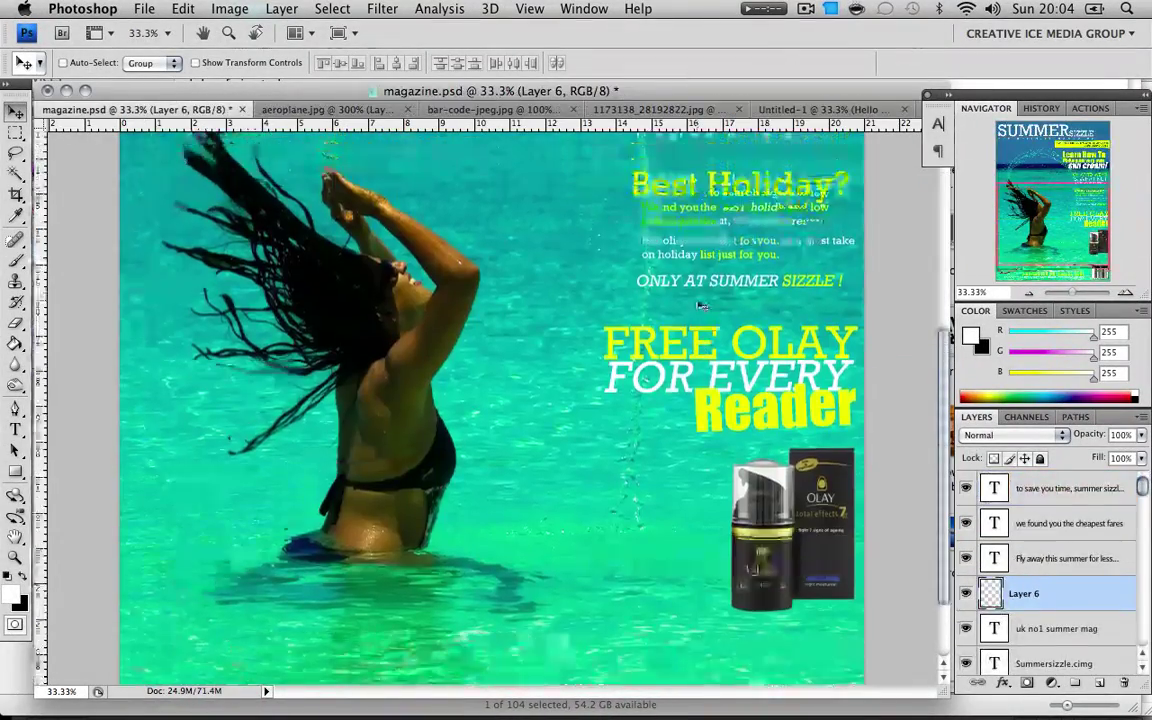
scroll(697, 300, up, 5)
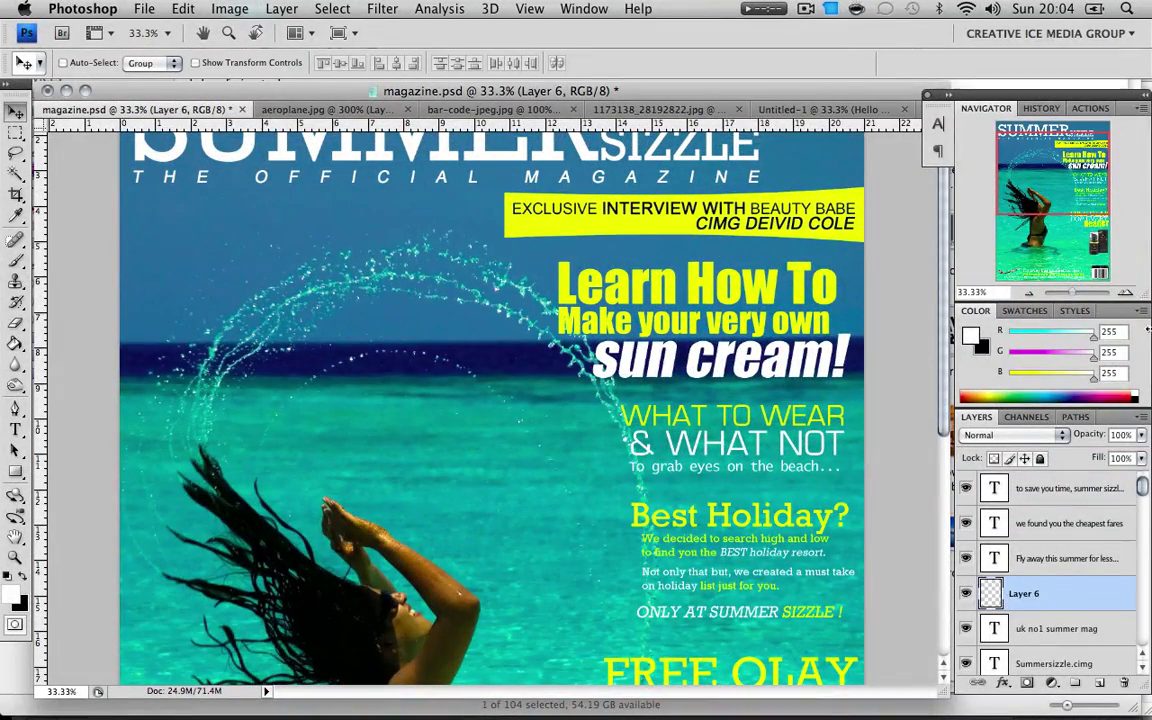
Review the overall magazine.psd layout at 25% zoom and inspect the barcode block with its small print at 100%
click(1028, 293)
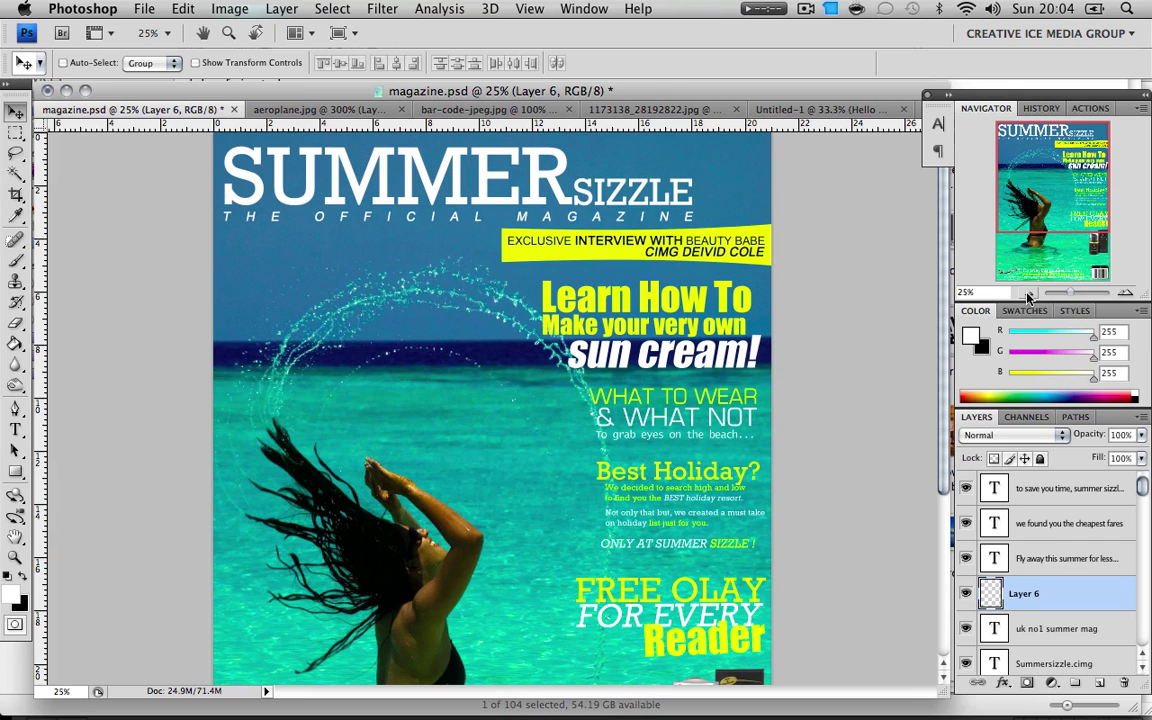
scroll(885, 560, down, 5)
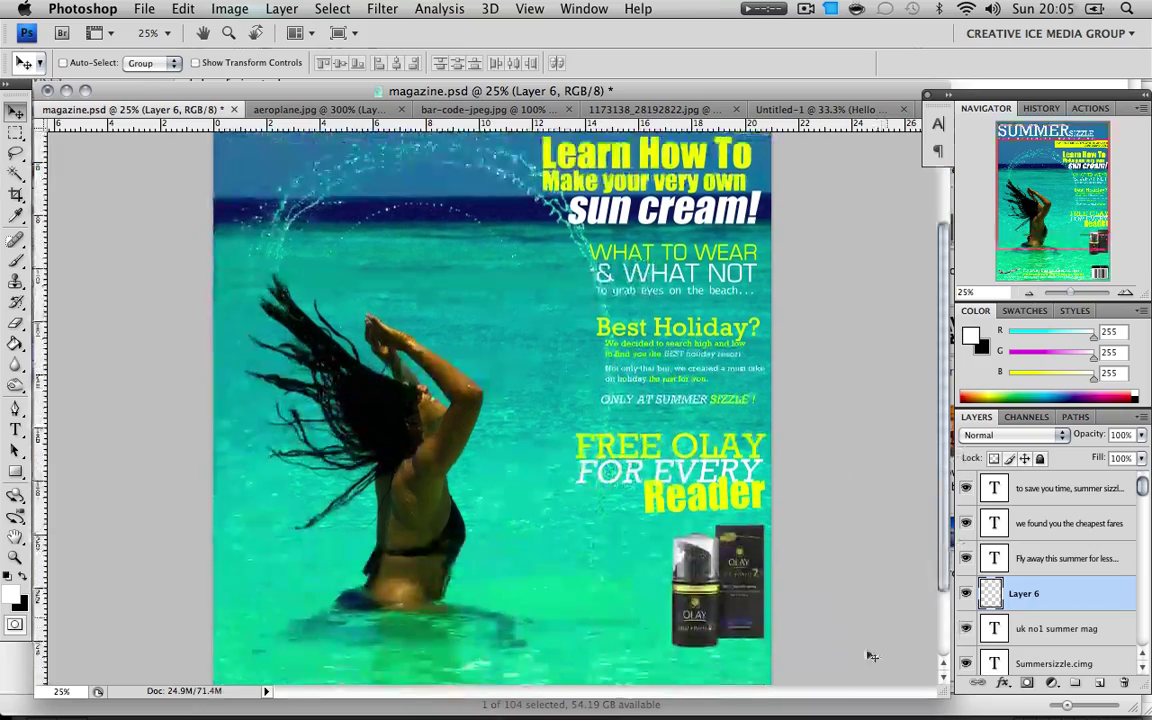
scroll(905, 571, up, 1)
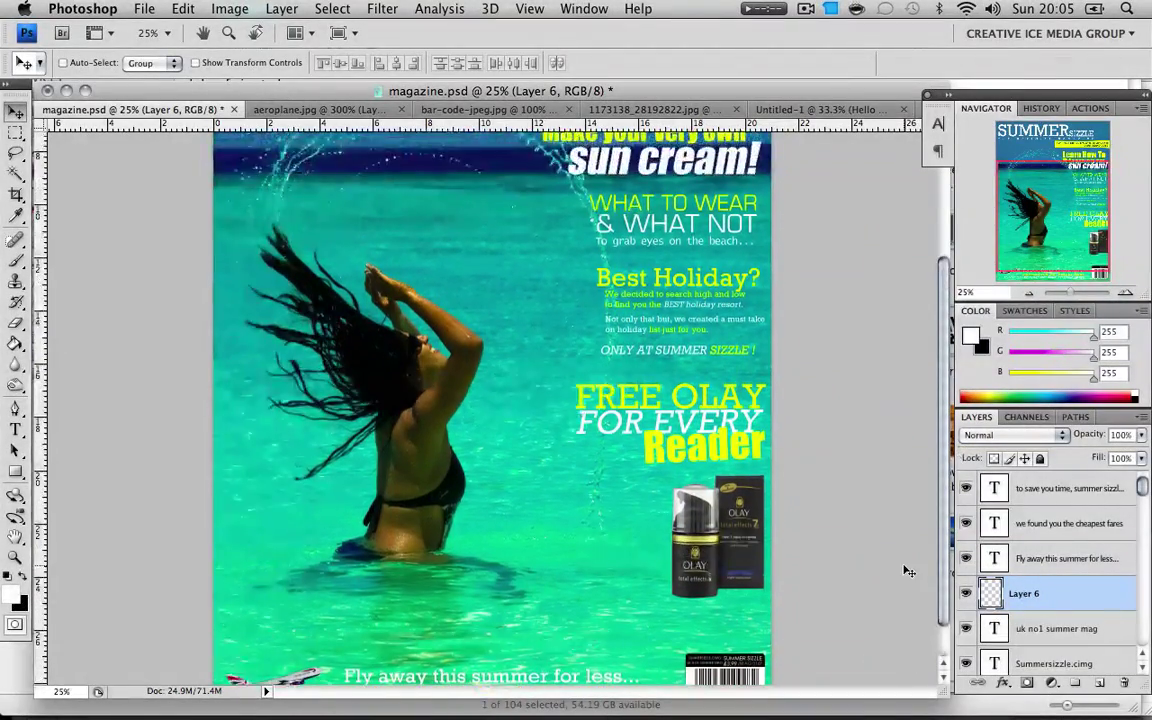
scroll(905, 571, down, 1)
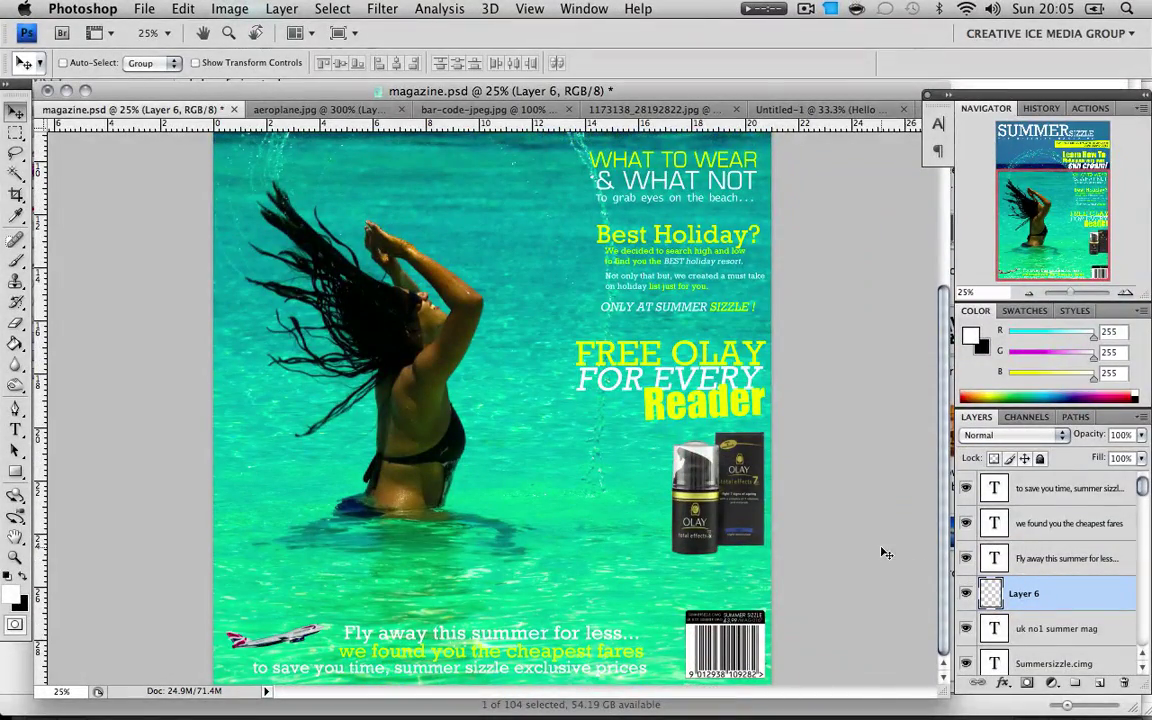
scroll(882, 553, up, 1)
scroll(878, 542, down, 1)
click(1127, 292)
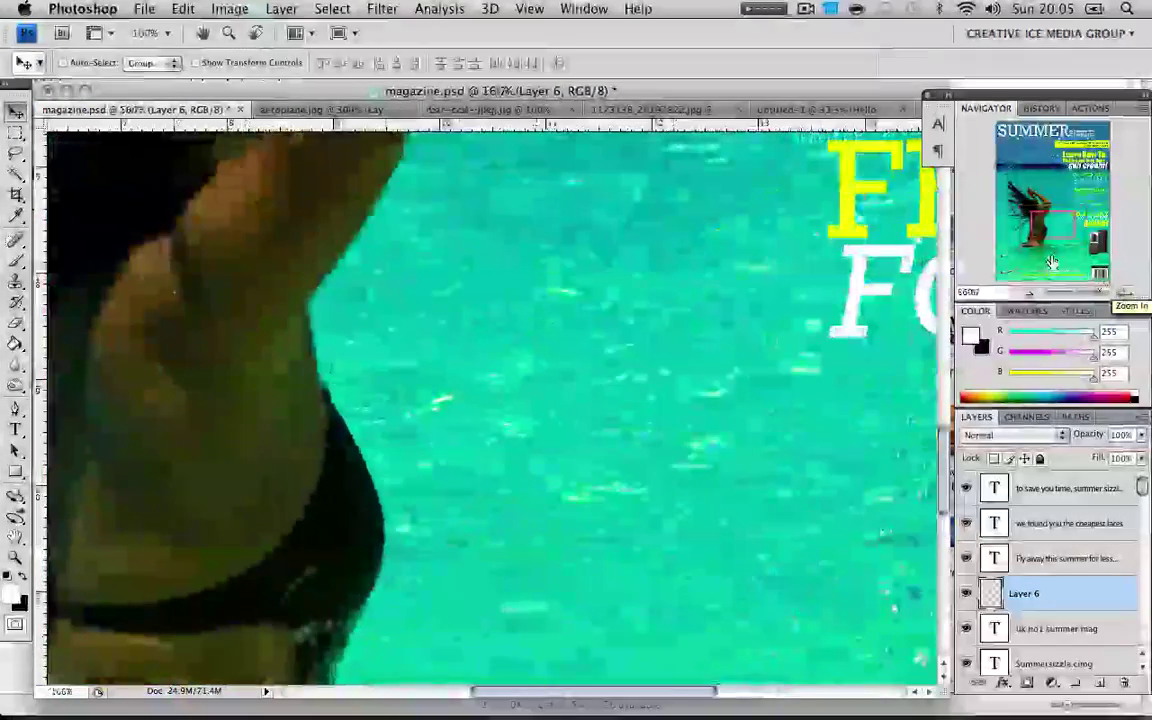
drag(1052, 262, 1088, 270)
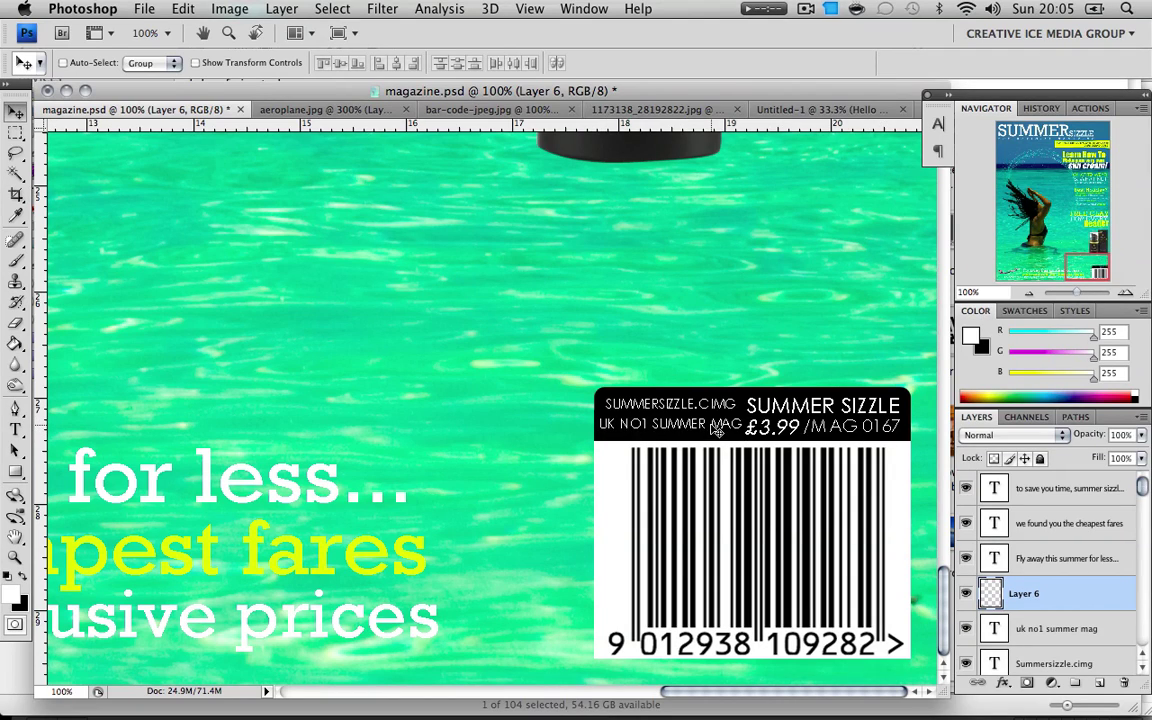
Move the greeting text in Untitled-1 up into the sky, and bring it back down onto the water beside the woman's raised arms
click(868, 113)
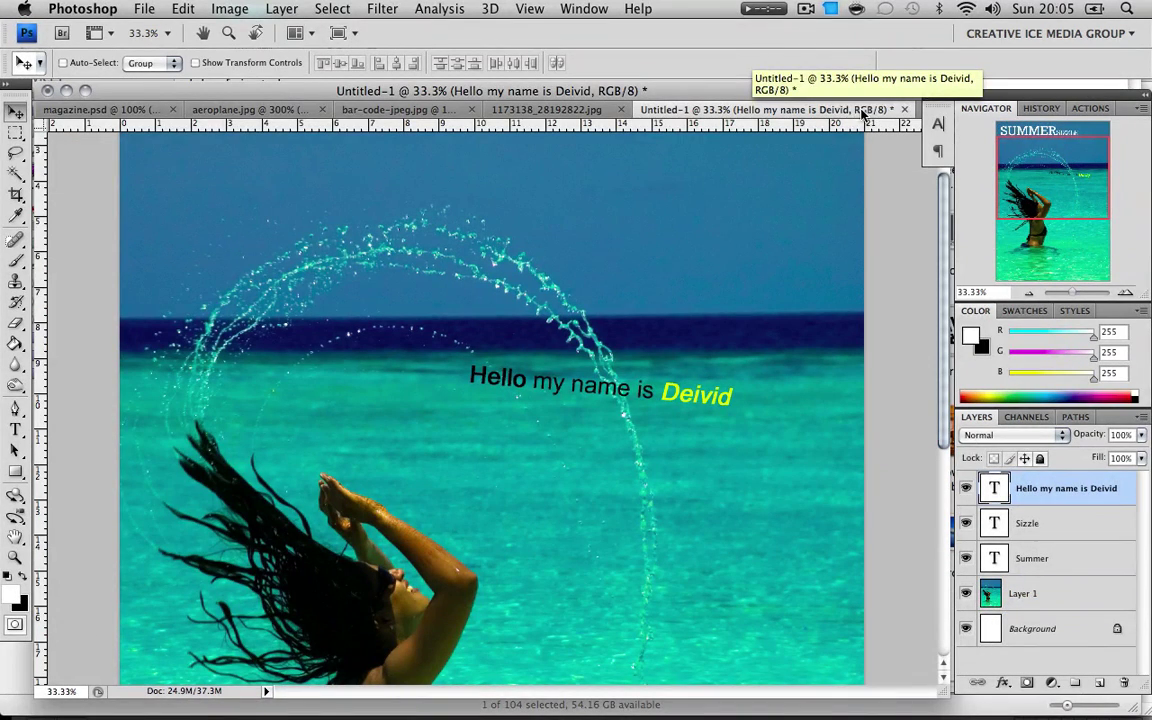
drag(610, 452, 700, 260)
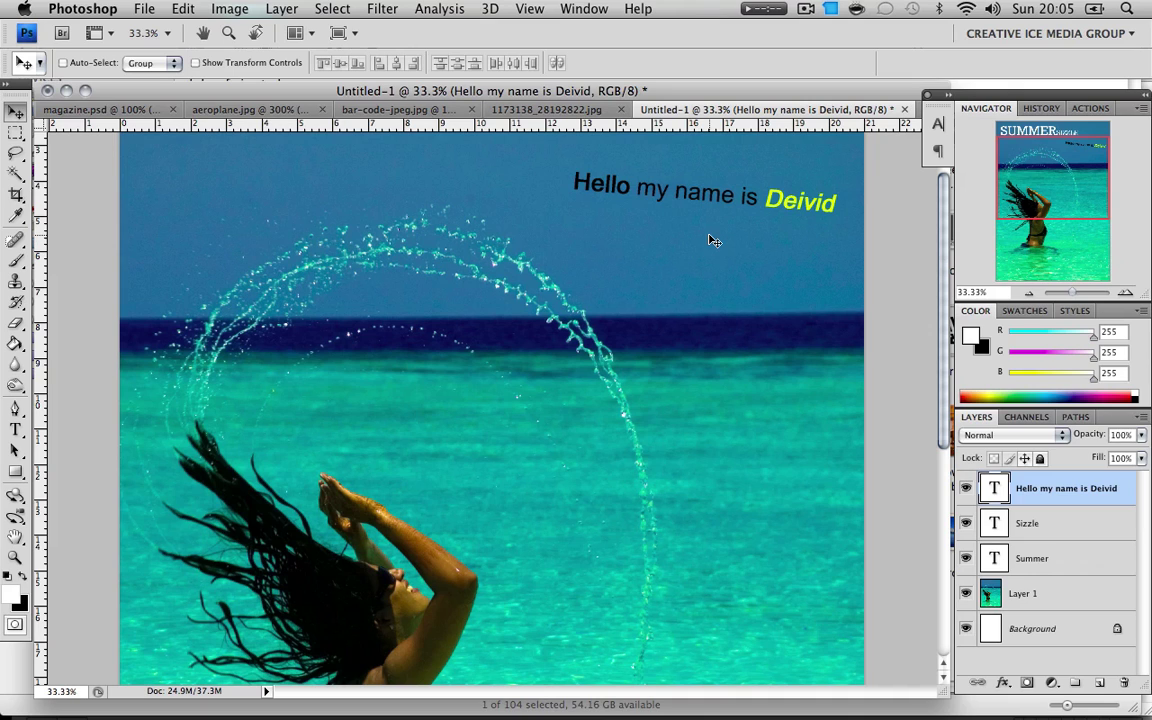
drag(696, 232, 655, 537)
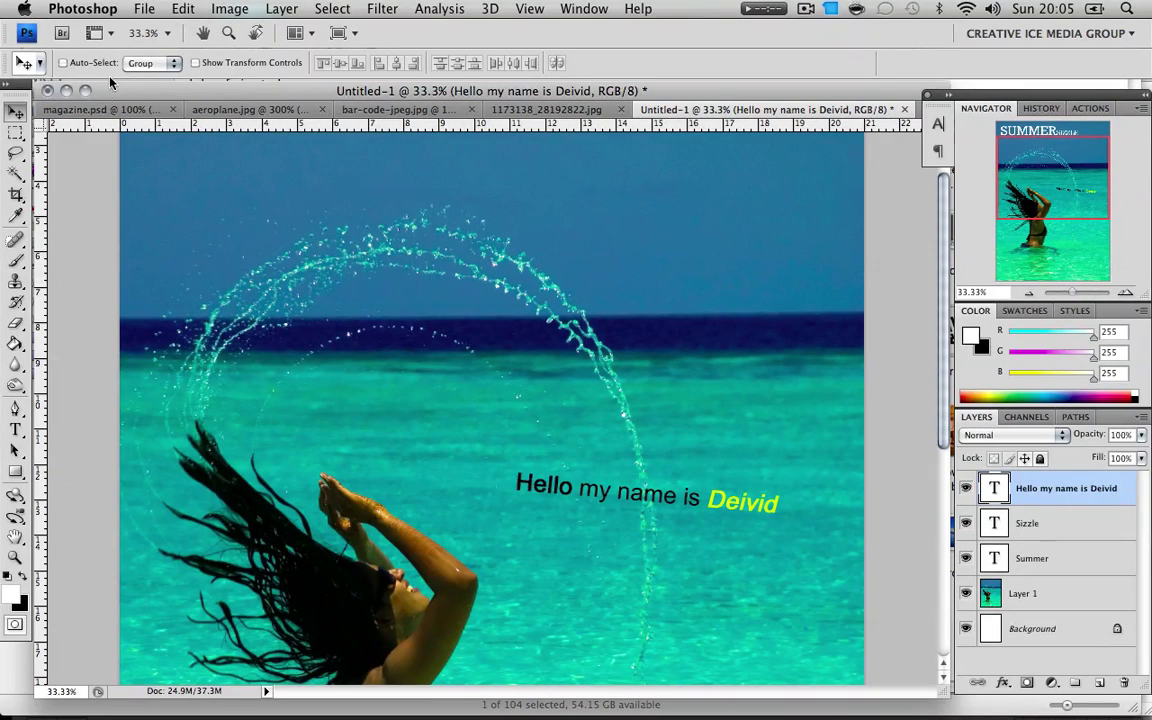
Return to magazine.psd and view the masthead and upper cover lines at 33.3% zoom
click(100, 109)
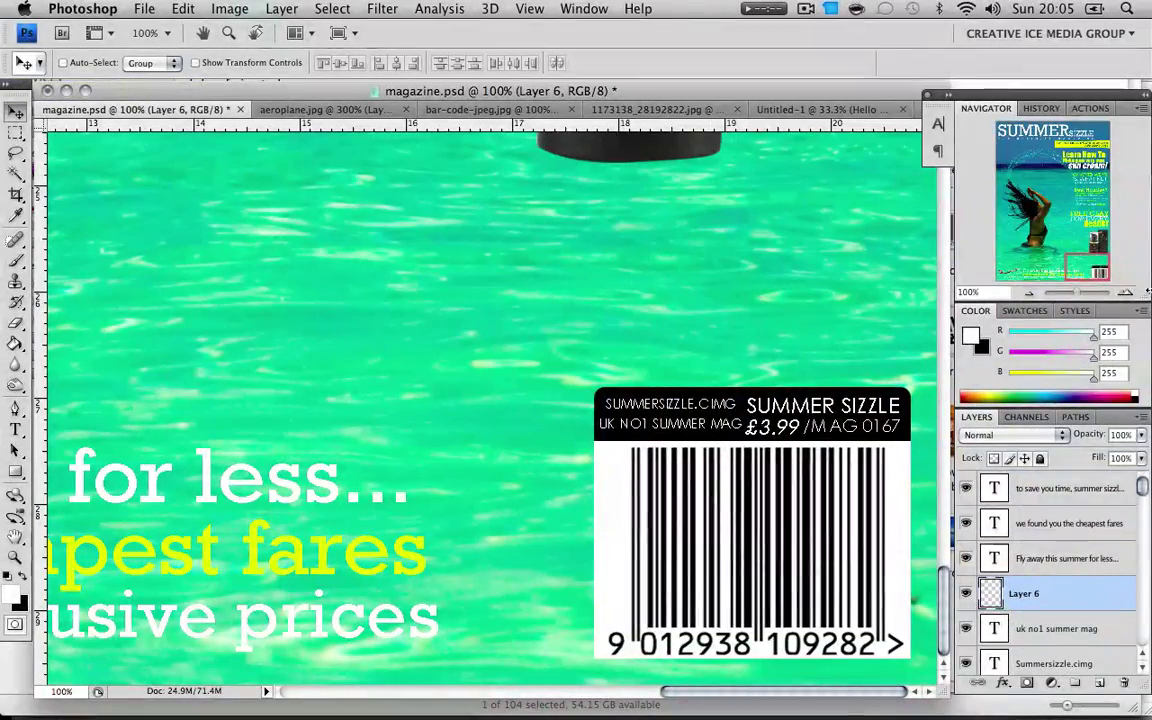
click(1028, 292)
click(1028, 292)
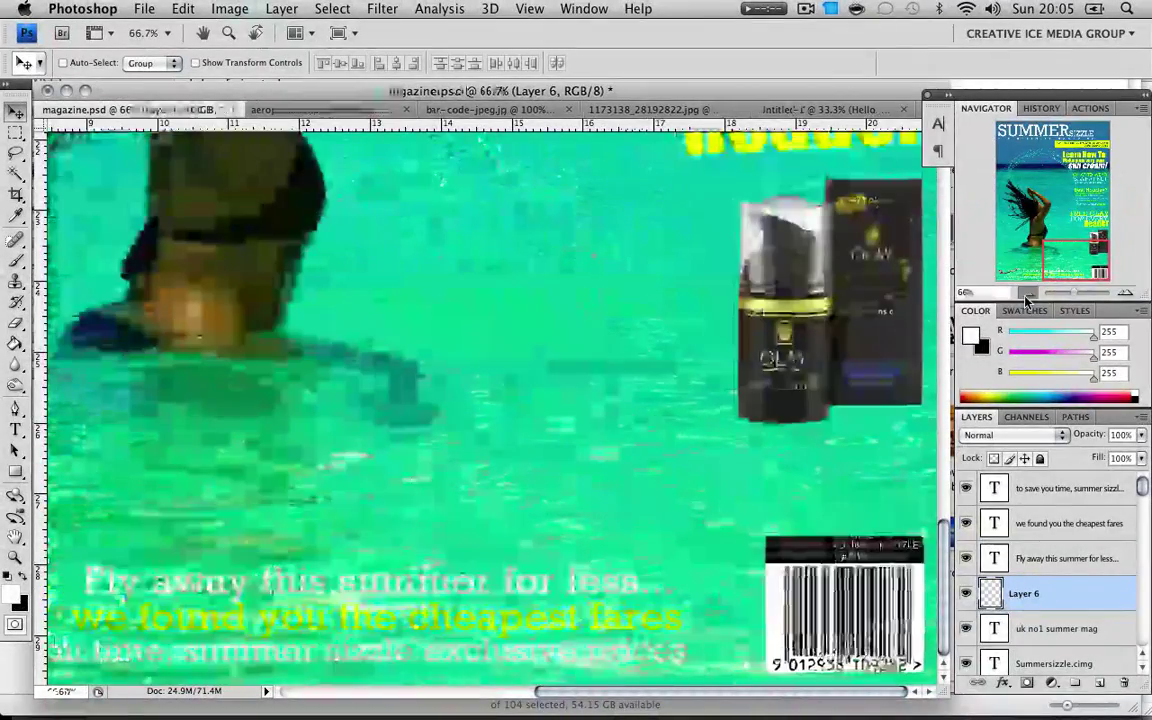
click(1028, 292)
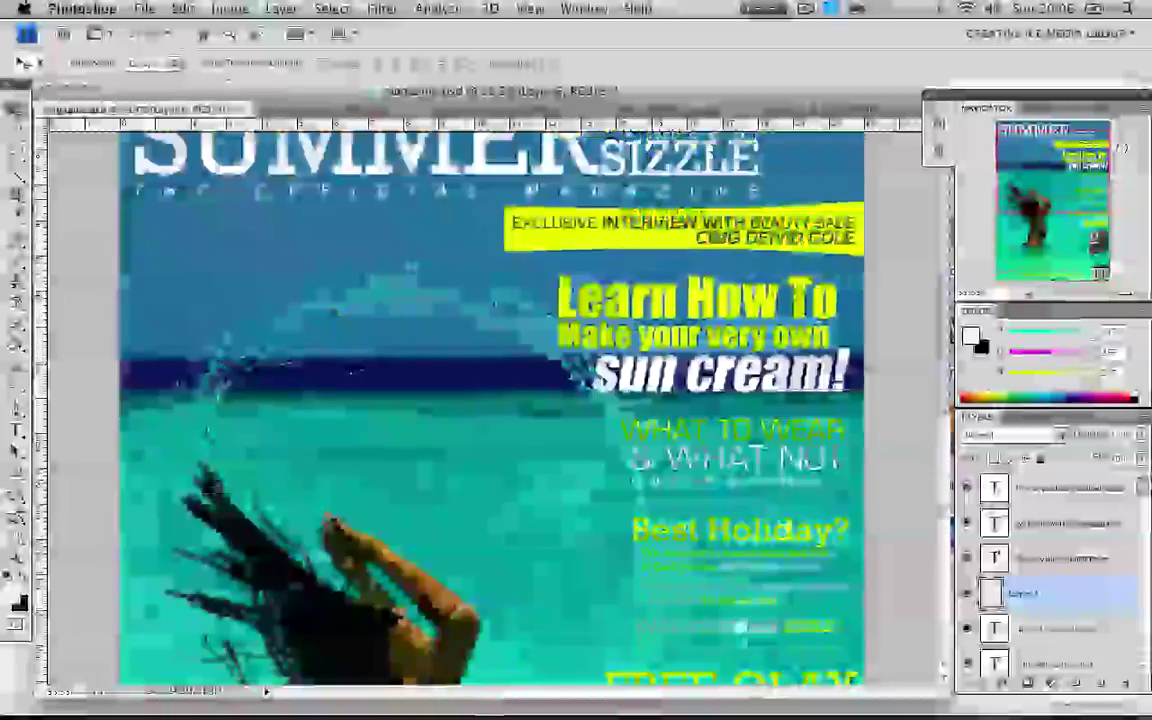
click(987, 176)
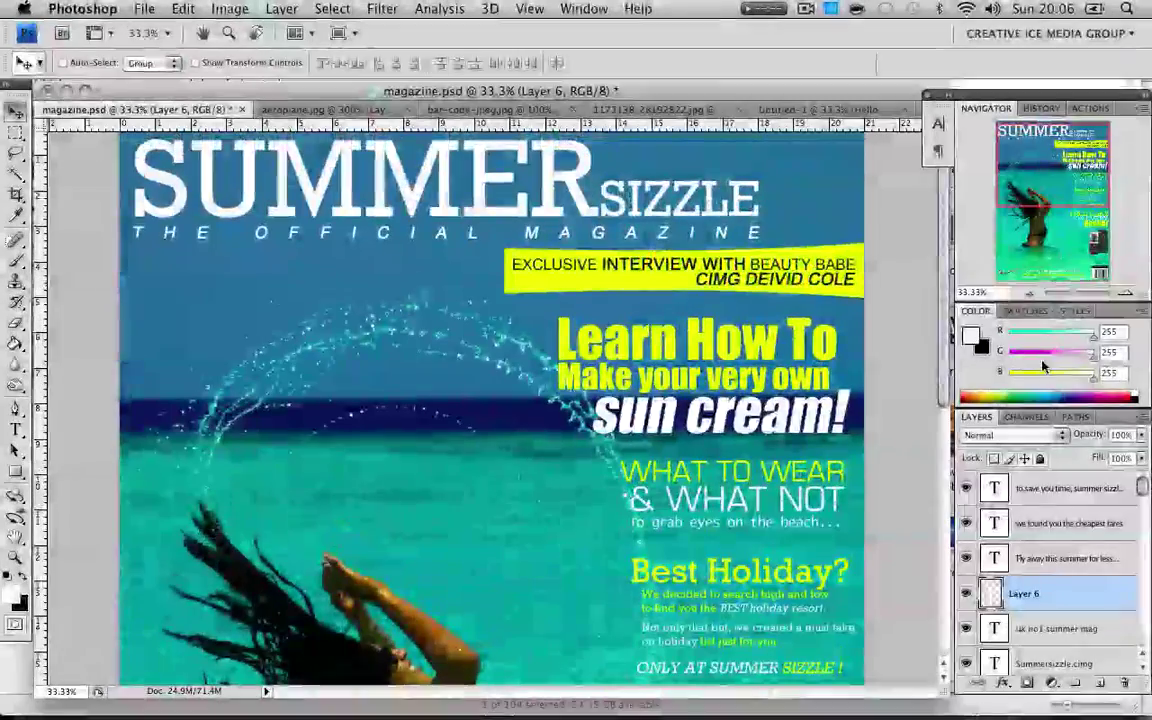